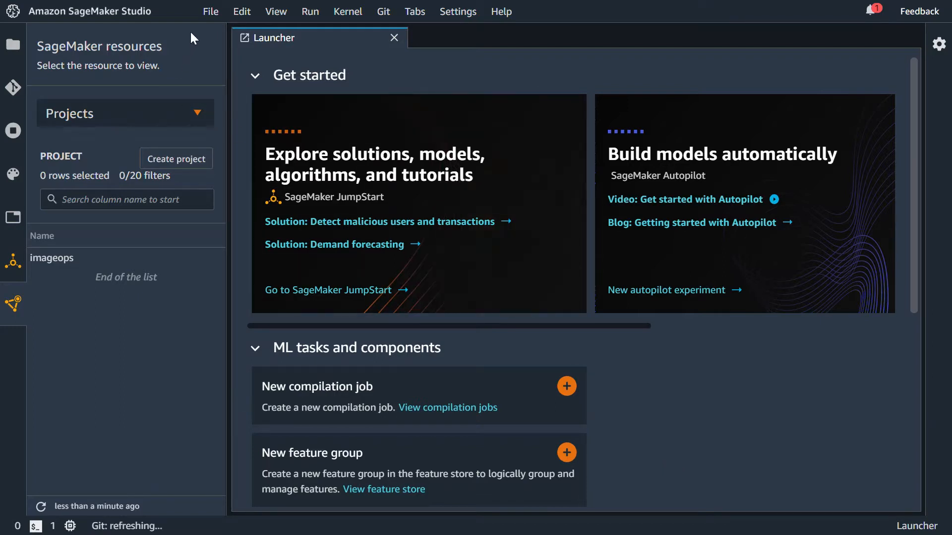
# Step: Create a new Data Wrangler flow
pyautogui.click(207, 13)
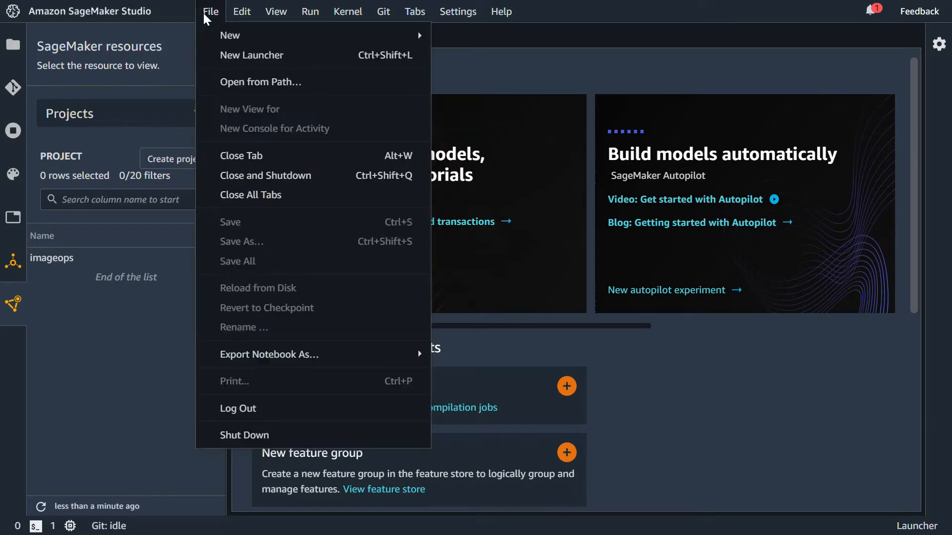
pyautogui.click(81, 390)
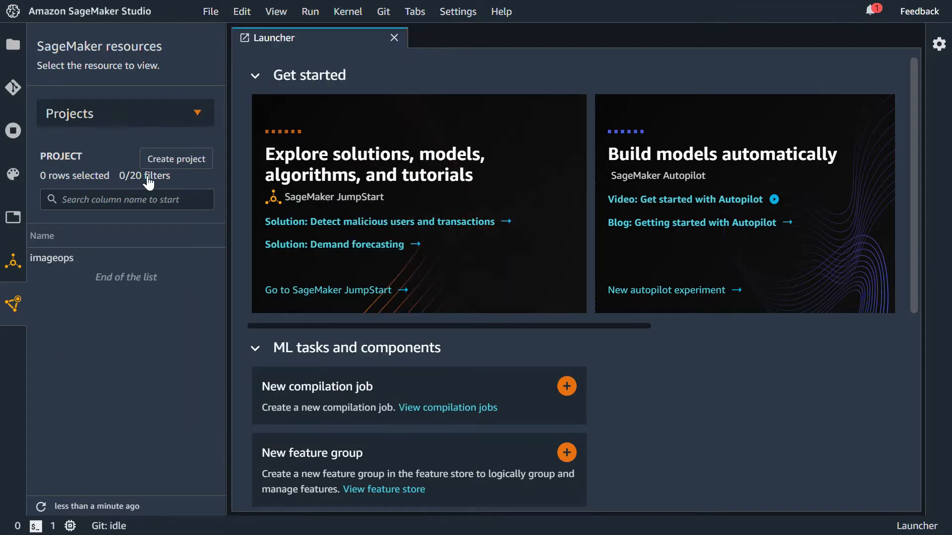
pyautogui.click(213, 19)
pyautogui.moveTo(218, 40)
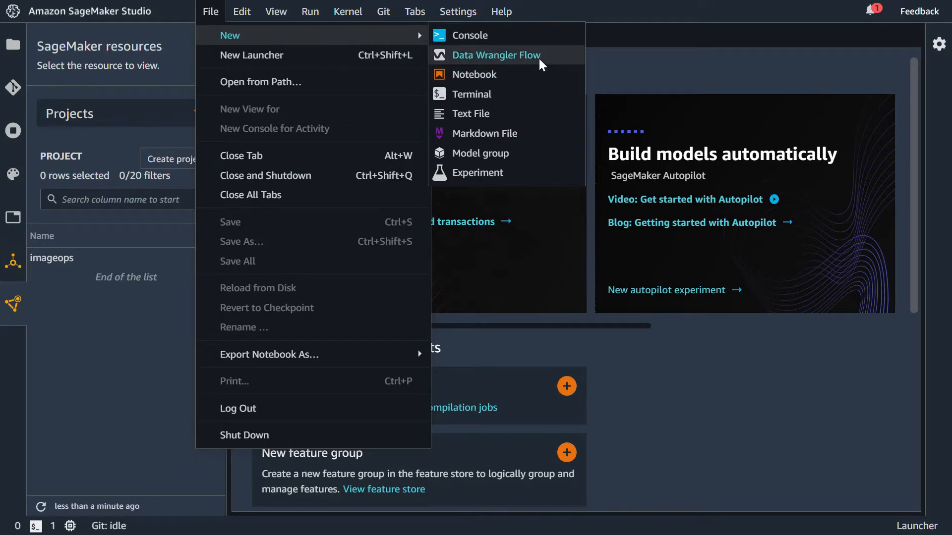
pyautogui.click(540, 57)
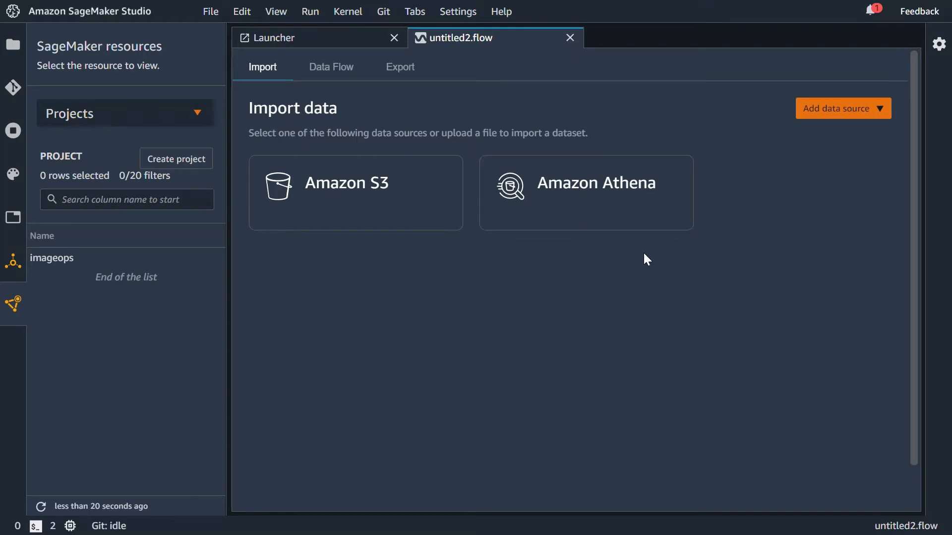
# Step: Choose Amazon S3 as the data source and select train-tab.csv in the canvas-testing-nlp bucket
pyautogui.click(833, 115)
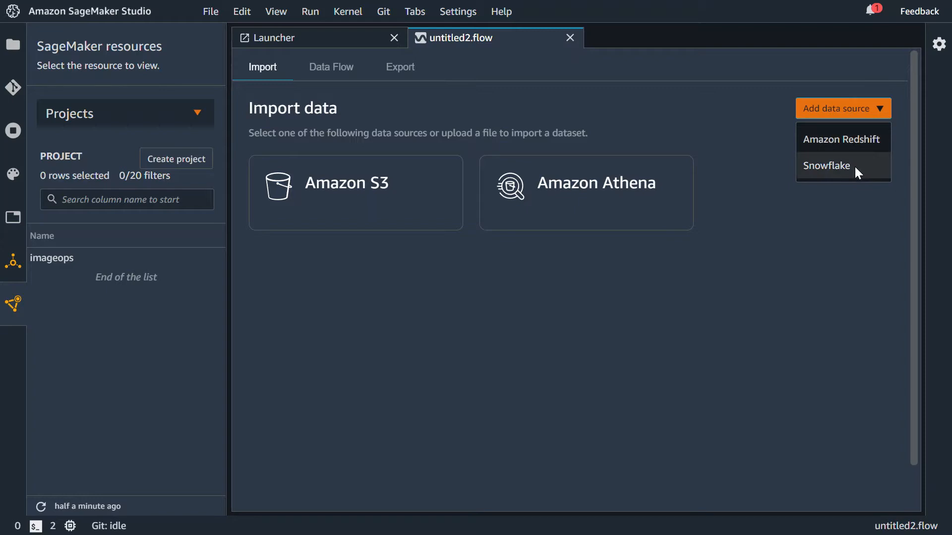
pyautogui.click(714, 360)
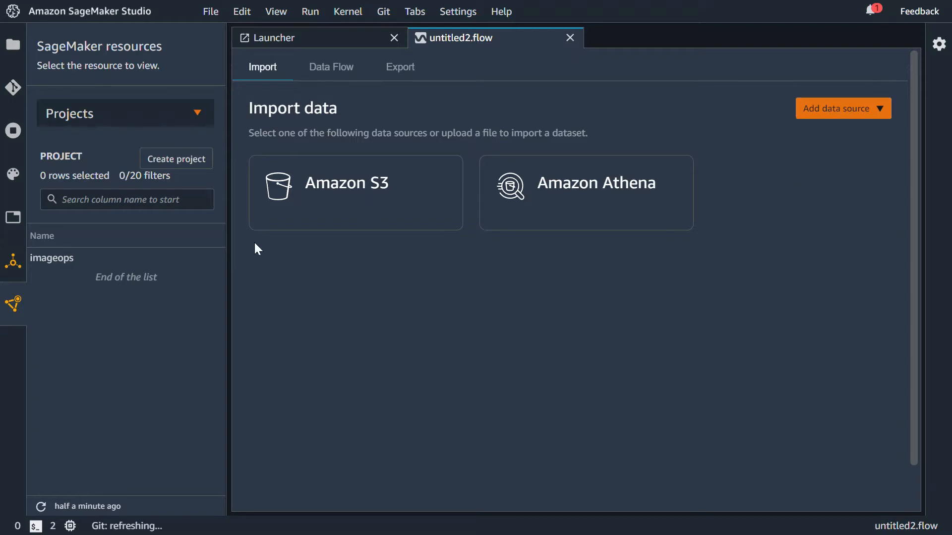
pyautogui.click(330, 204)
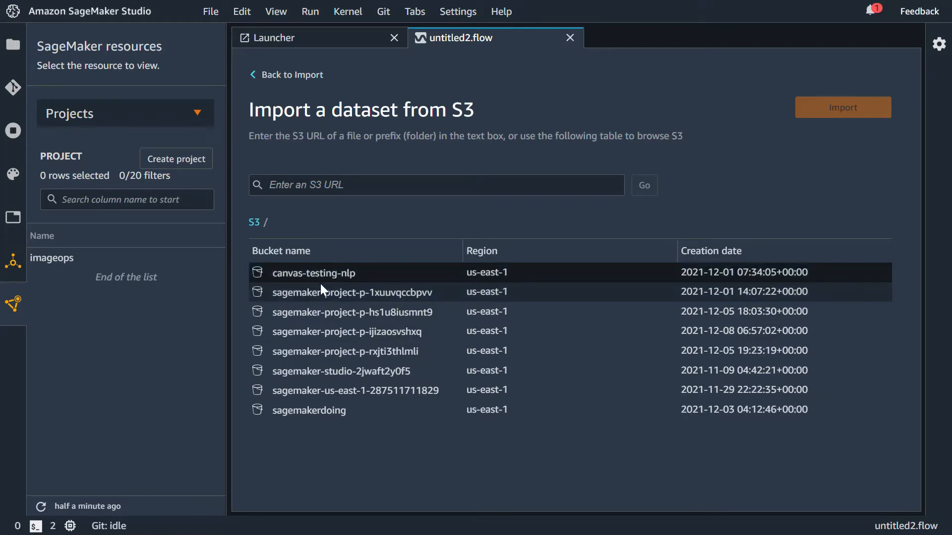
pyautogui.click(323, 278)
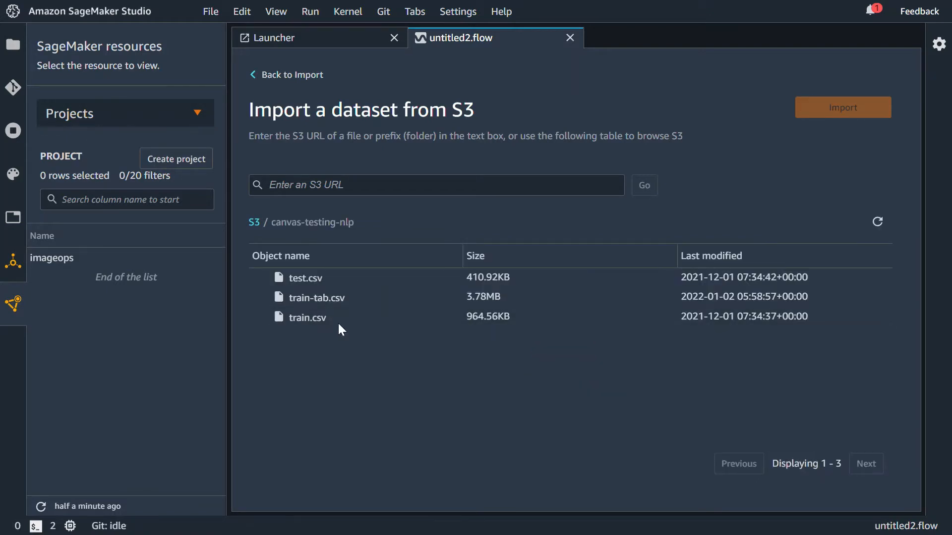
pyautogui.click(314, 298)
# Step: Check the preview rows of train-tab.csv and import the dataset into the flow
pyautogui.scroll(-3, 565, 381)
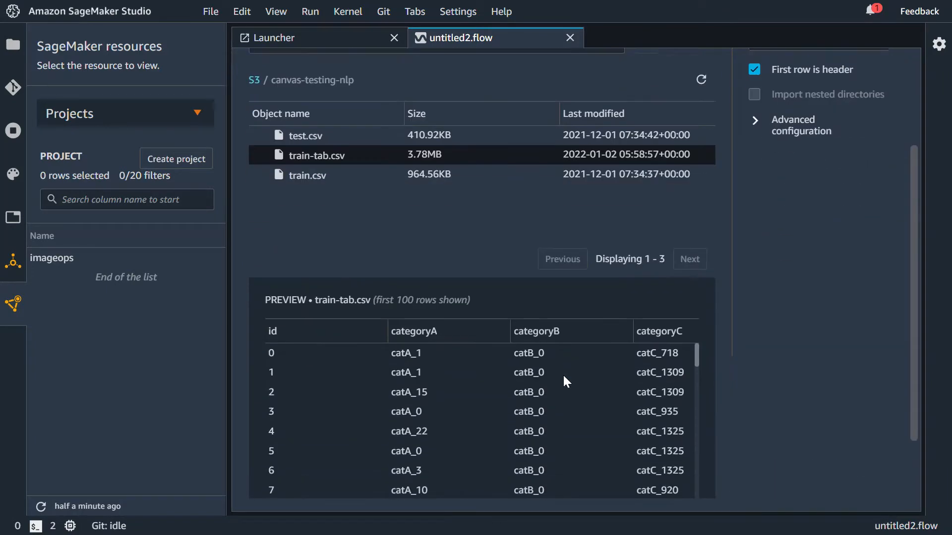
pyautogui.scroll(-20, 599, 347)
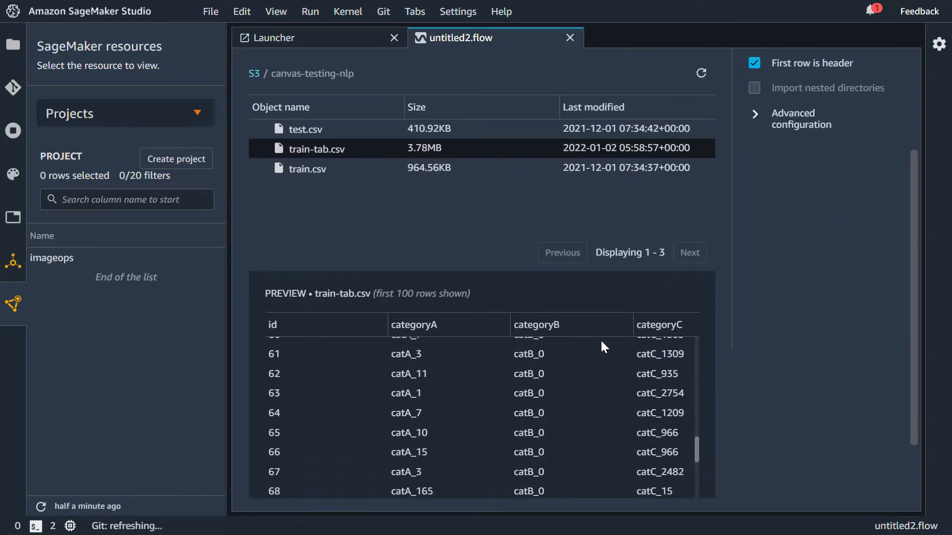
pyautogui.scroll(-5, 602, 344)
pyautogui.scroll(15, 602, 344)
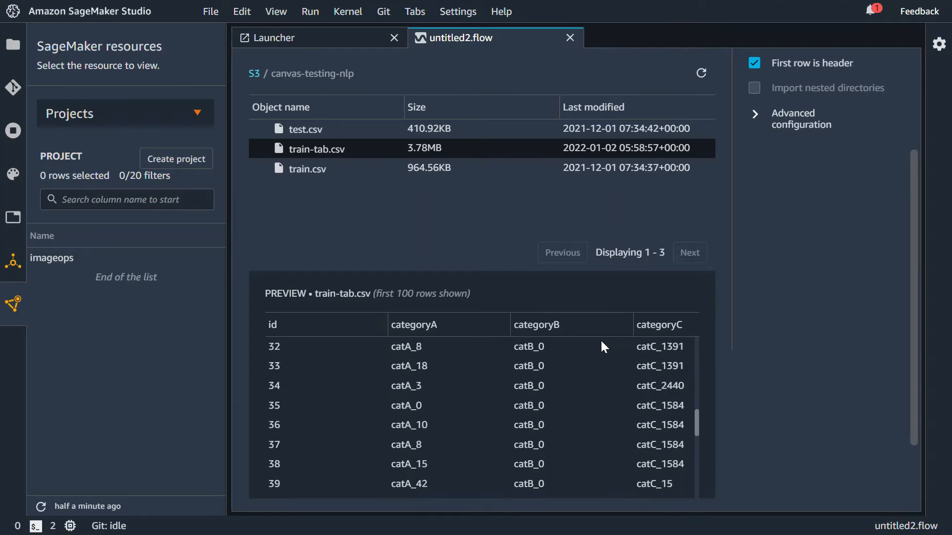
pyautogui.scroll(10, 603, 347)
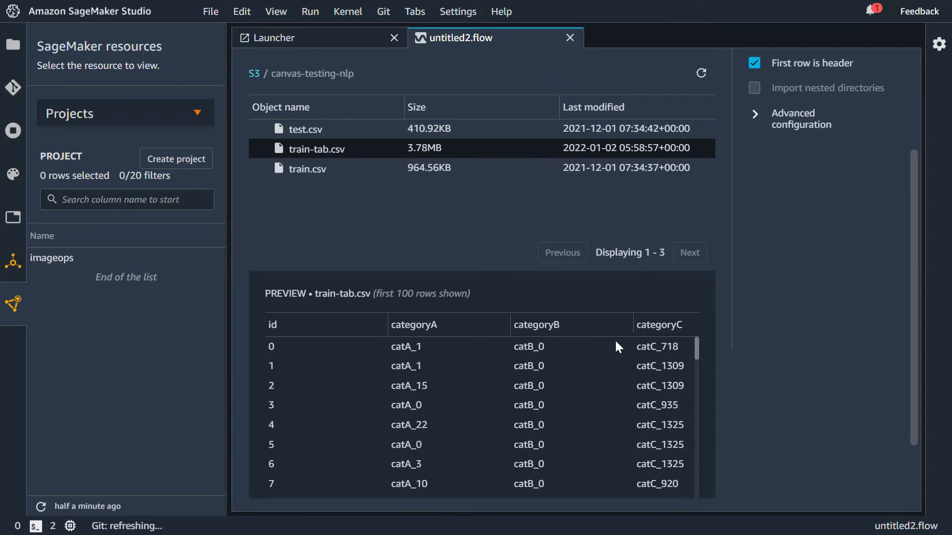
pyautogui.scroll(3, 728, 349)
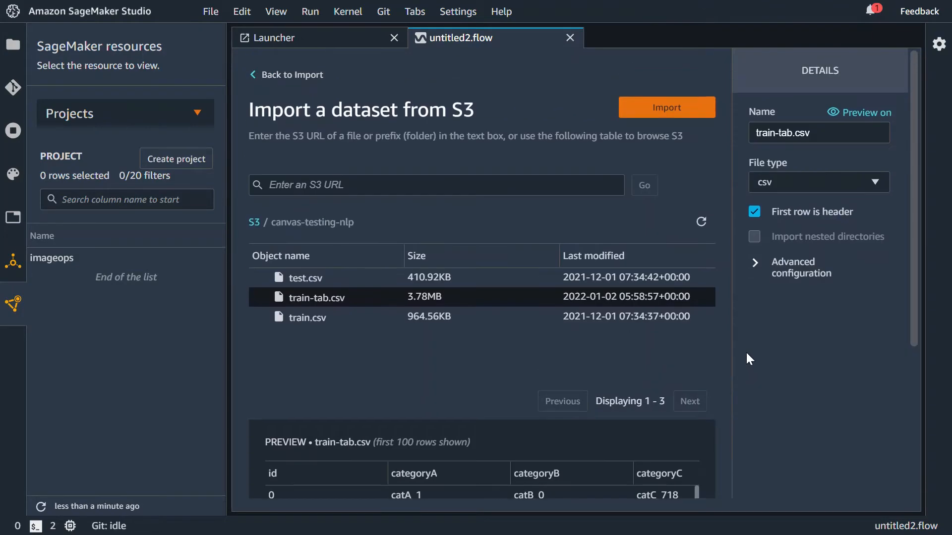
pyautogui.click(689, 105)
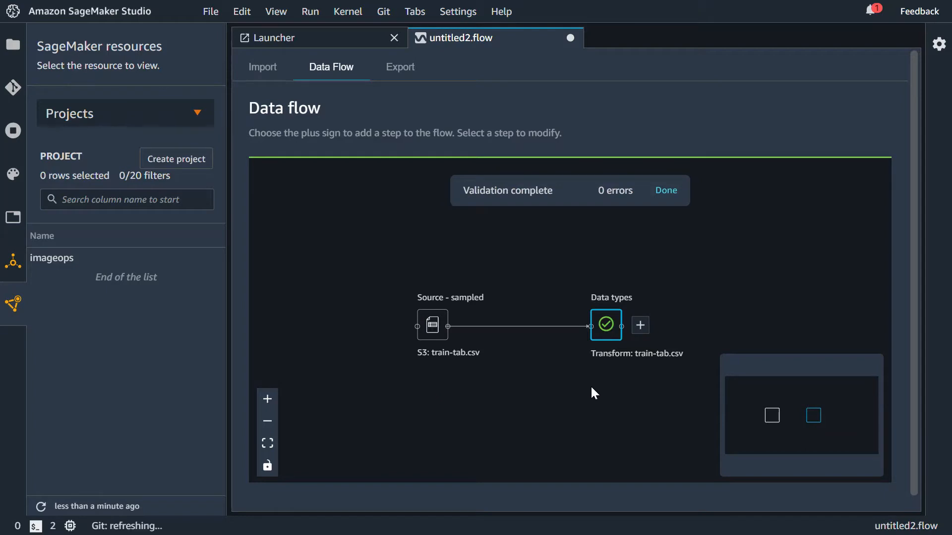
# Step: Examine the column types in the Data types step of train-tab.csv and return to the data flow
pyautogui.click(600, 335)
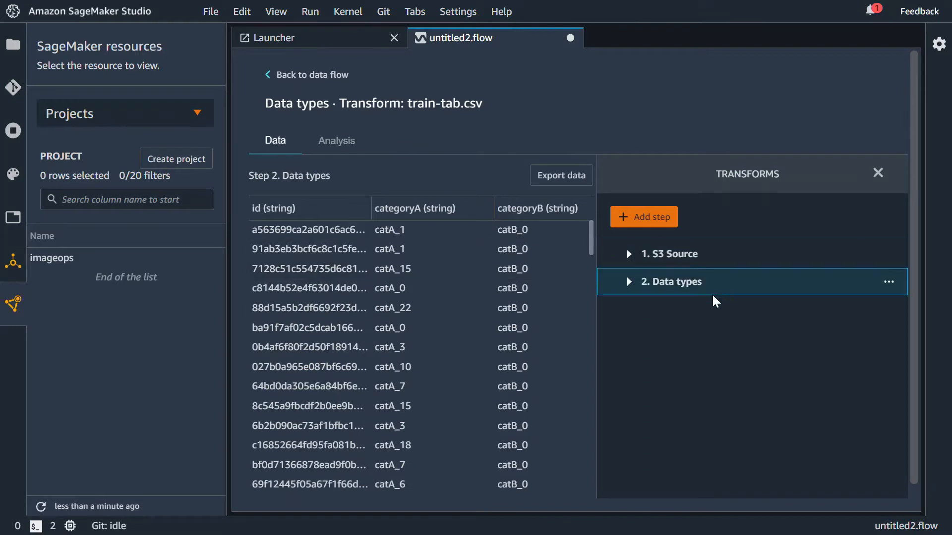
pyautogui.click(629, 281)
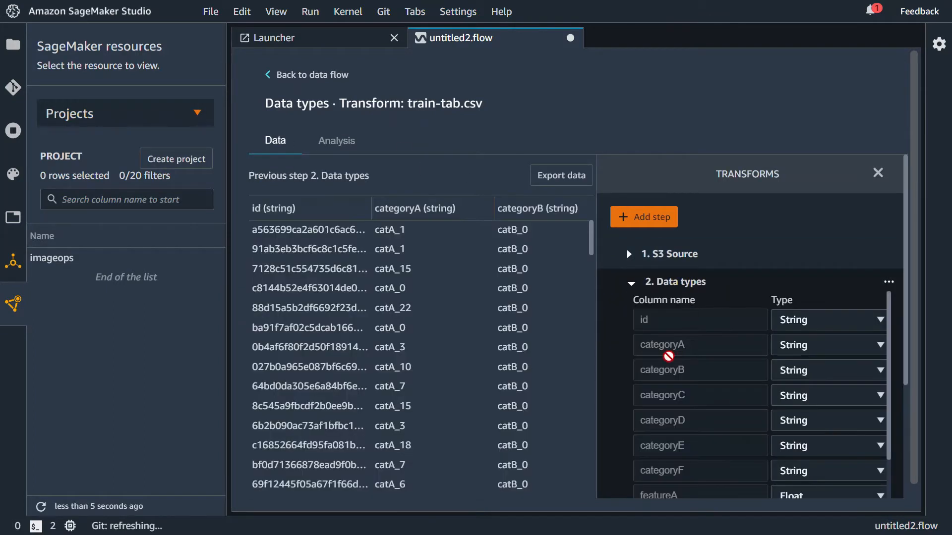
pyautogui.scroll(-5, 823, 397)
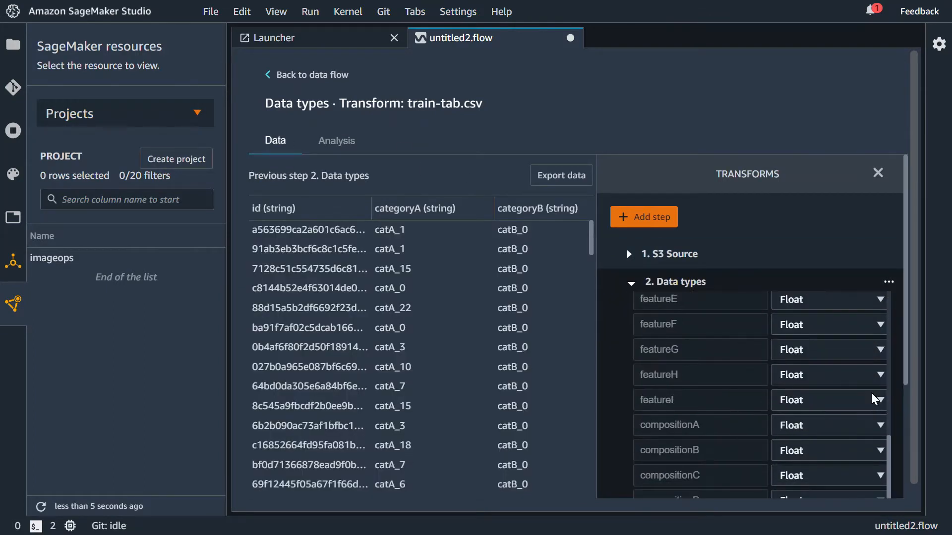
pyautogui.scroll(5, 841, 449)
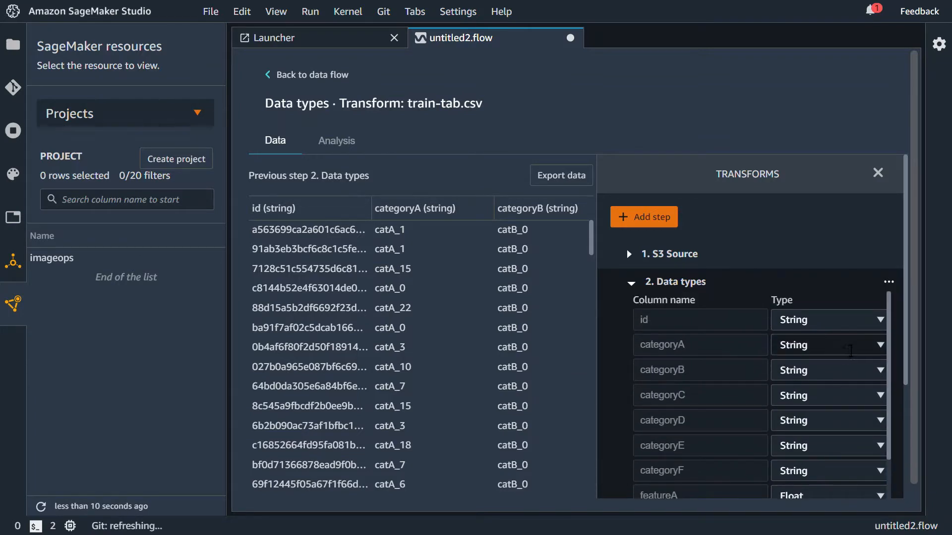
pyautogui.scroll(-5, 837, 387)
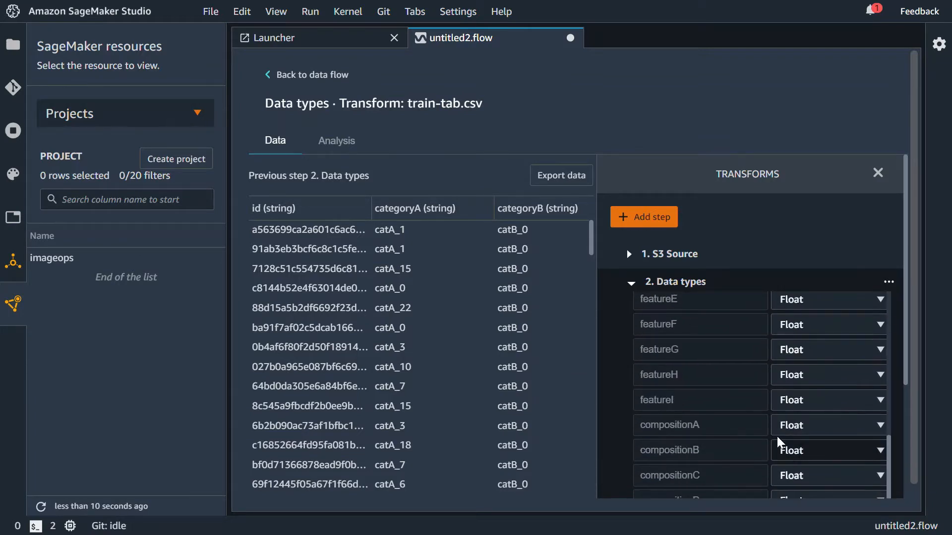
pyautogui.scroll(4, 788, 441)
pyautogui.scroll(1, 780, 436)
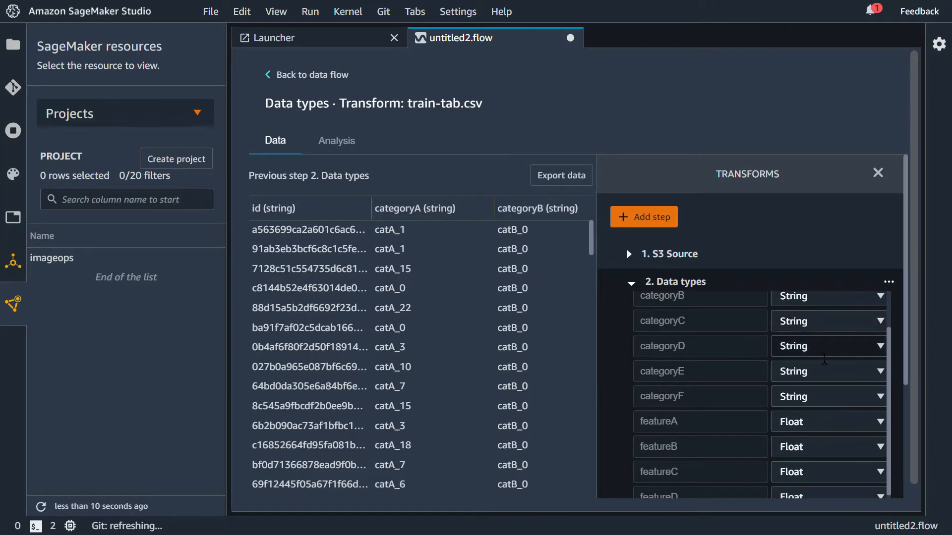
pyautogui.scroll(2, 733, 388)
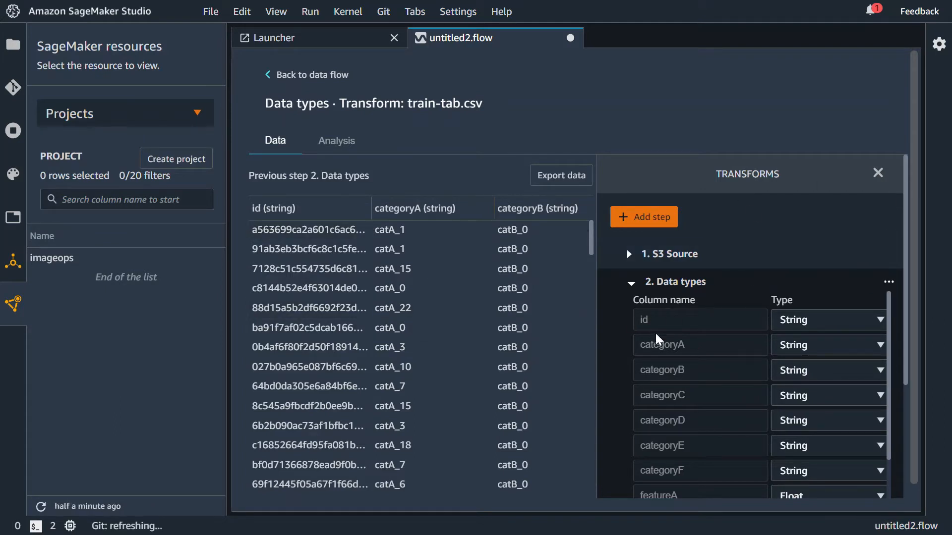
pyautogui.click(270, 76)
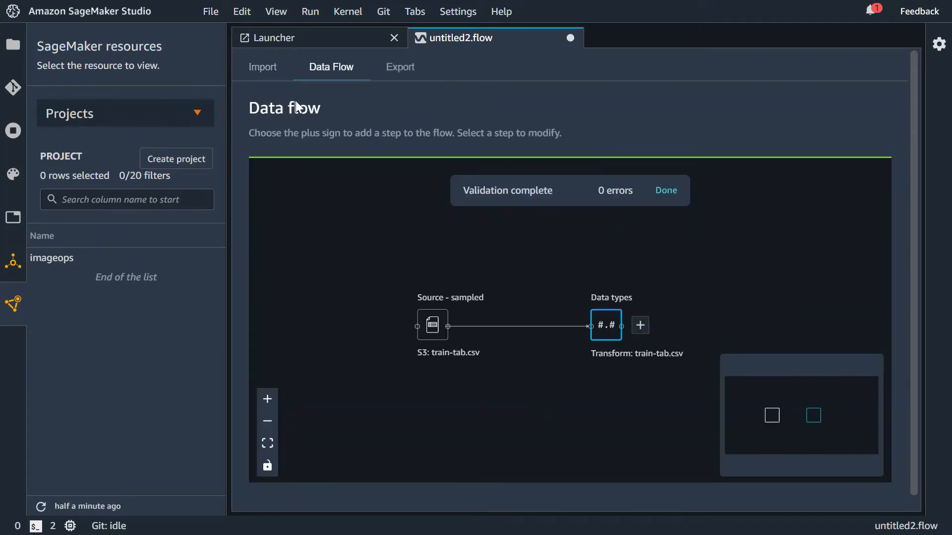
# Step: Add an analysis to the Data types node and set its analysis type to Table Summary
pyautogui.click(640, 328)
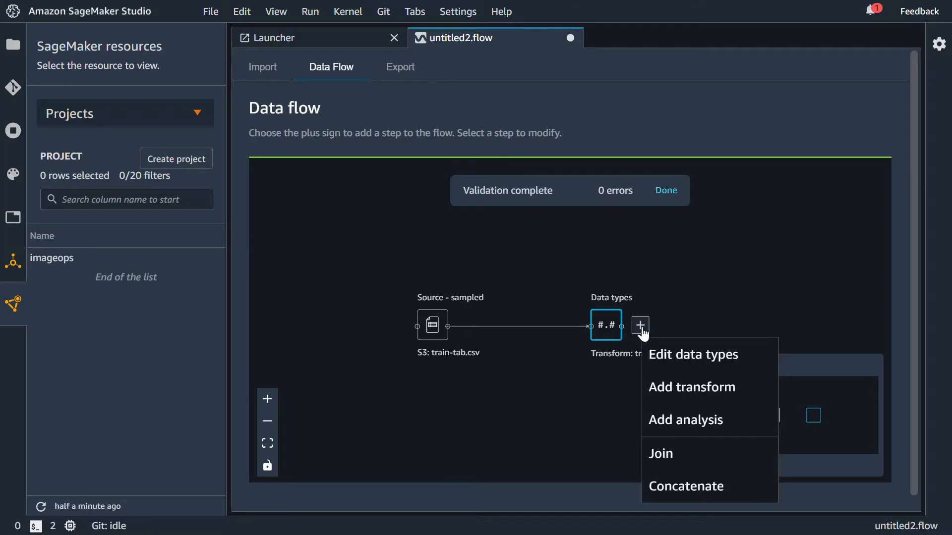
pyautogui.click(651, 419)
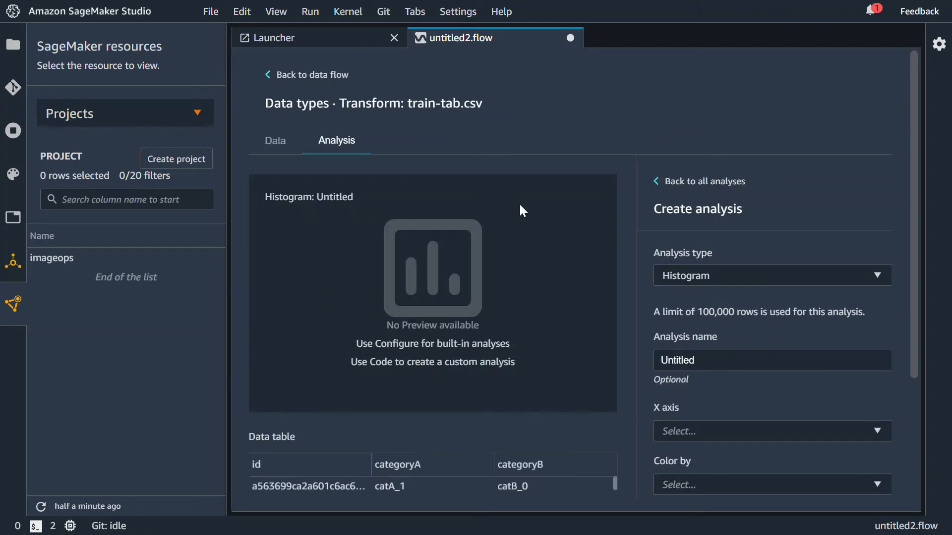
pyautogui.scroll(-4, 751, 217)
pyautogui.scroll(4, 753, 237)
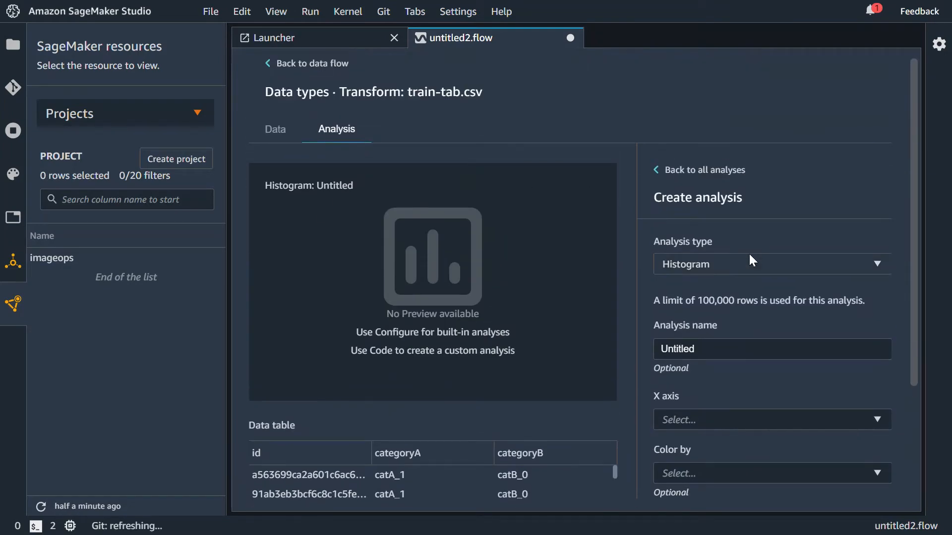
pyautogui.click(750, 256)
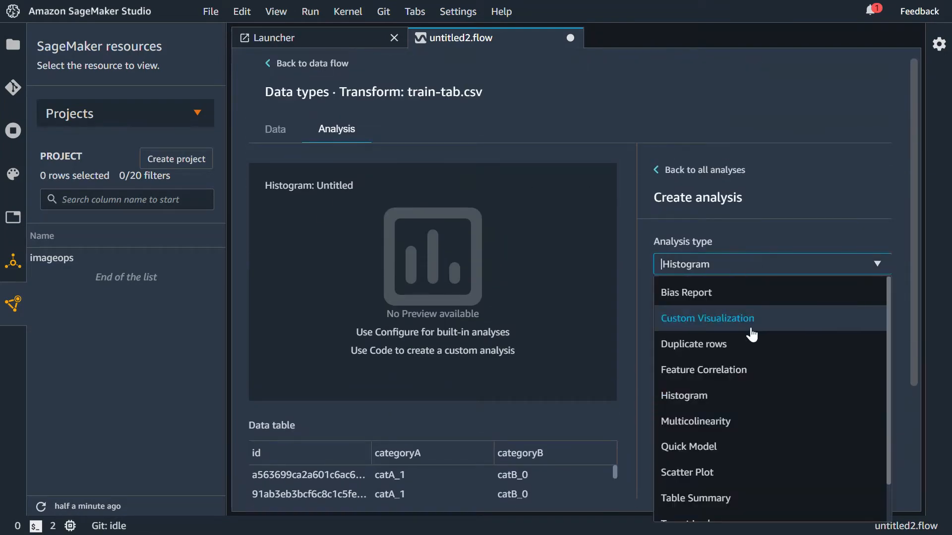
pyautogui.scroll(-2, 758, 377)
pyautogui.click(767, 460)
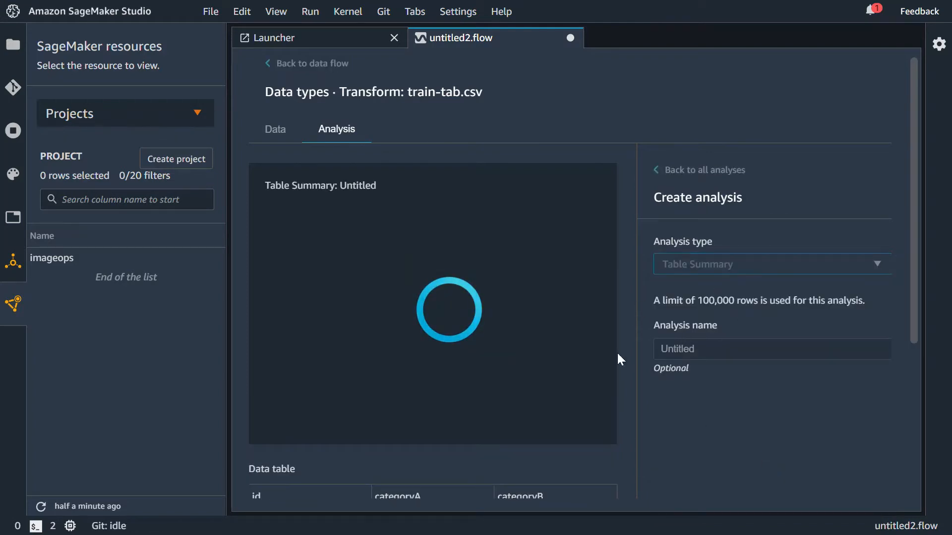
# Step: Examine the count, mean, stddev, min and max rows of the table summary across the category and feature columns
pyautogui.scroll(-2, 462, 339)
pyautogui.scroll(3, 351, 279)
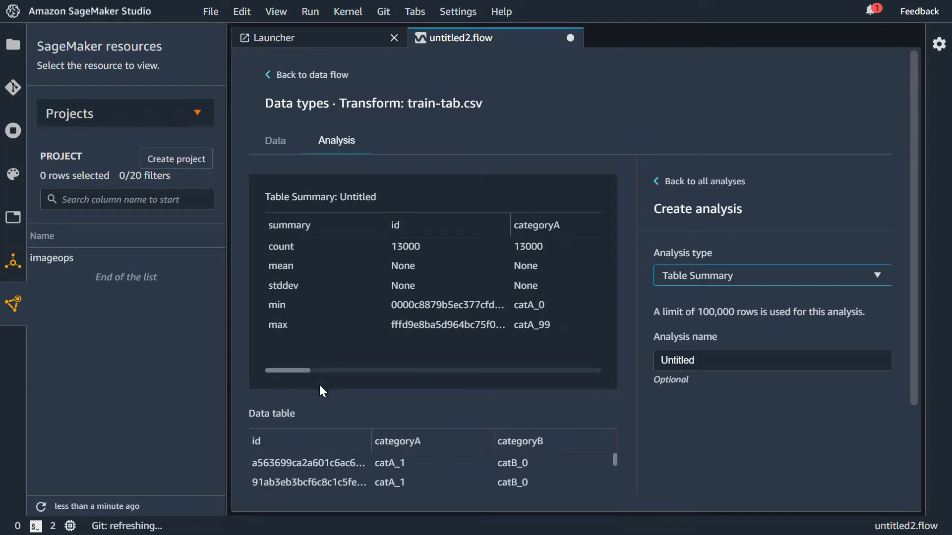
pyautogui.doubleClick(296, 370)
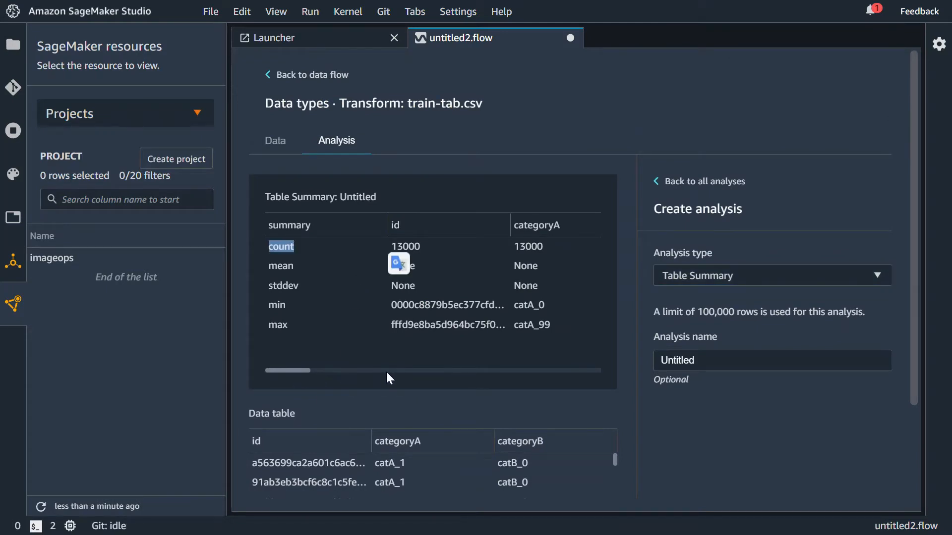
pyautogui.click(303, 372)
pyautogui.moveTo(296, 371); pyautogui.dragTo(425, 380)
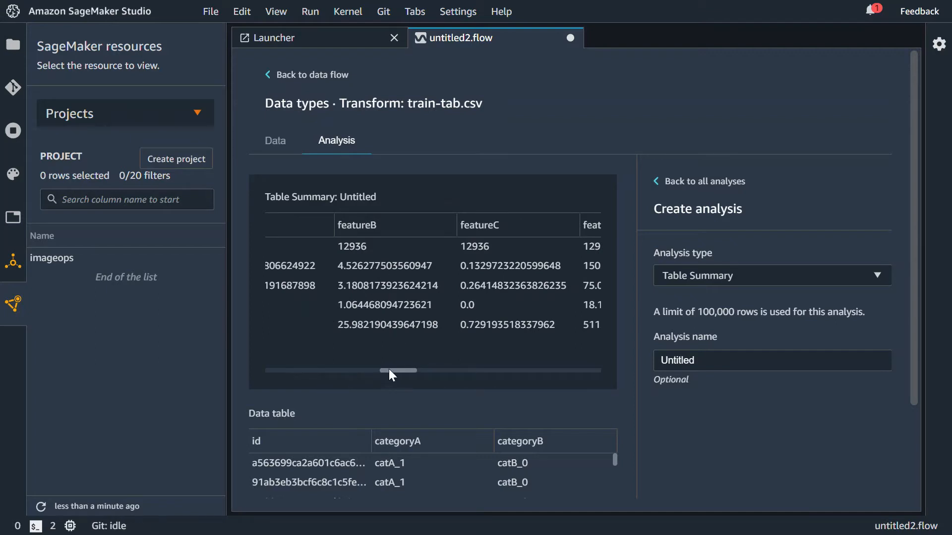
pyautogui.moveTo(388, 369); pyautogui.dragTo(252, 375)
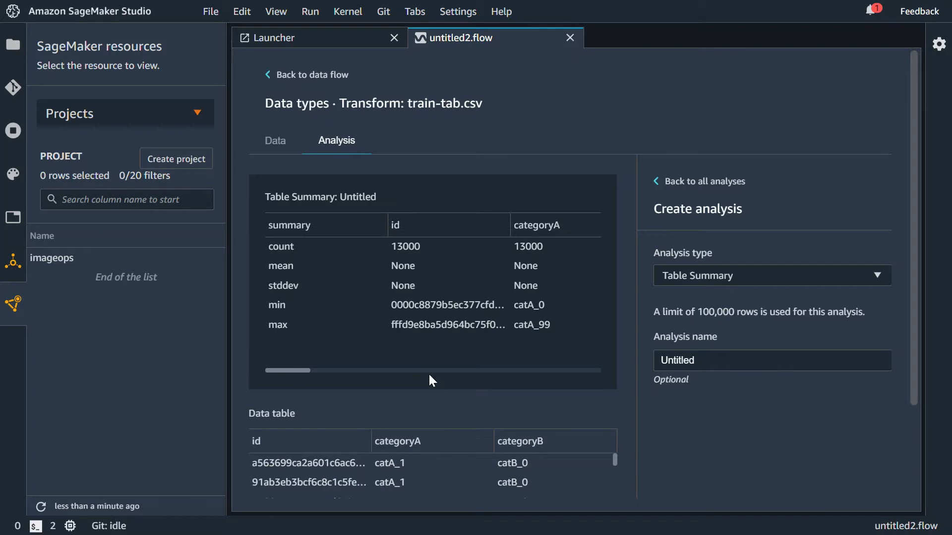
pyautogui.moveTo(303, 376); pyautogui.dragTo(420, 366)
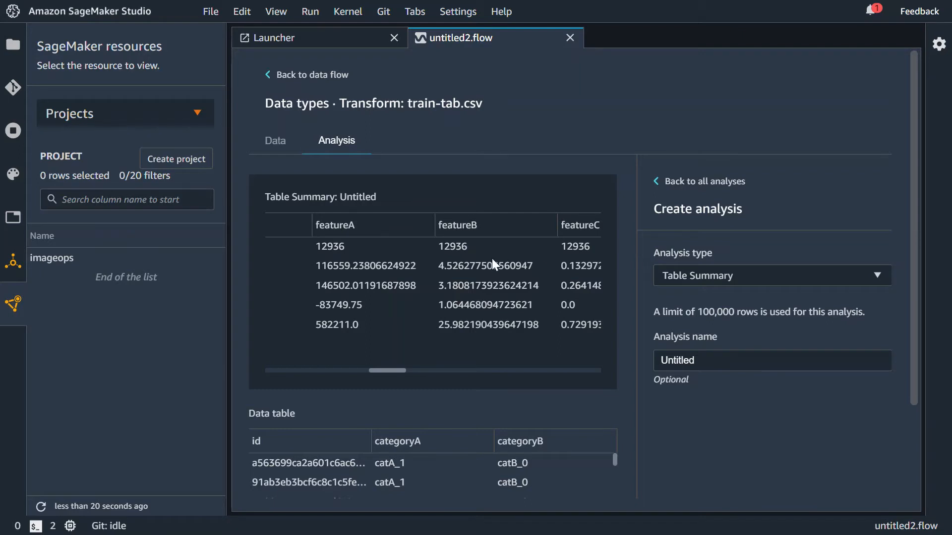
pyautogui.moveTo(392, 370); pyautogui.dragTo(258, 370)
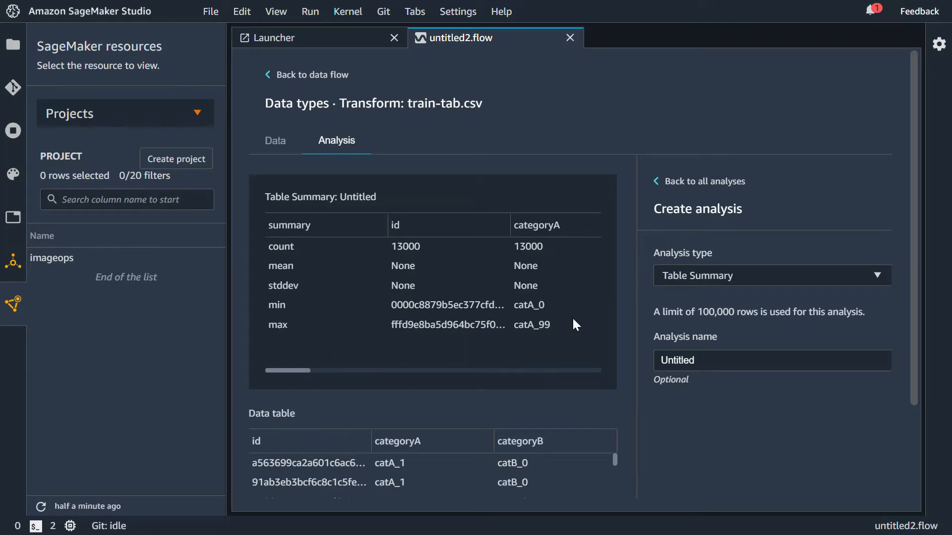
# Step: Preview the Table Summary analysis and save it under its default name
pyautogui.scroll(-3, 572, 317)
pyautogui.click(801, 481)
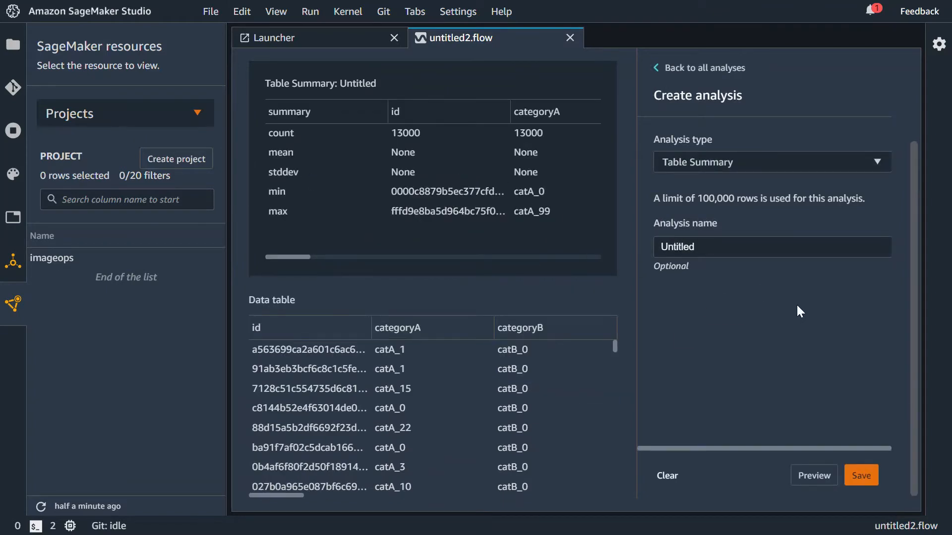
pyautogui.click(861, 476)
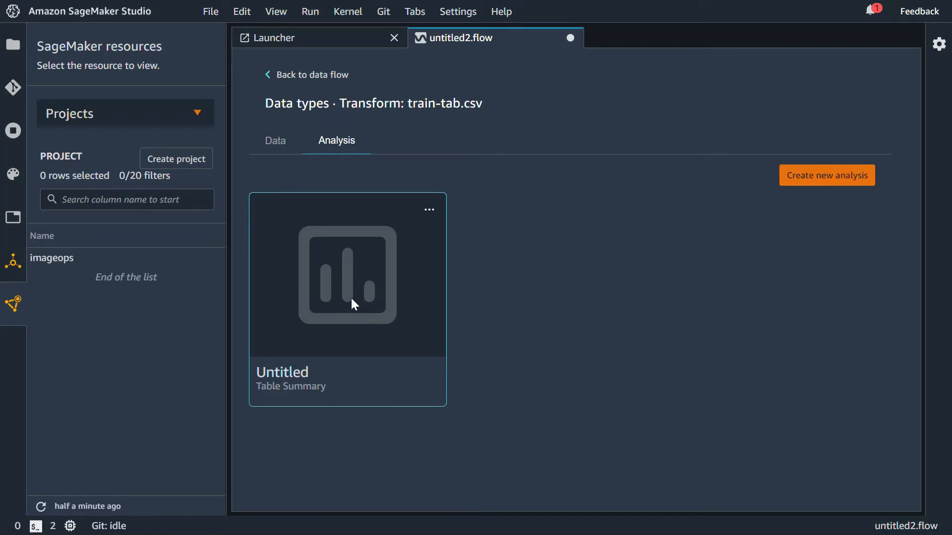
# Step: Return to the data flow and open the list of transforms that can be added to the Data types node
pyautogui.click(282, 142)
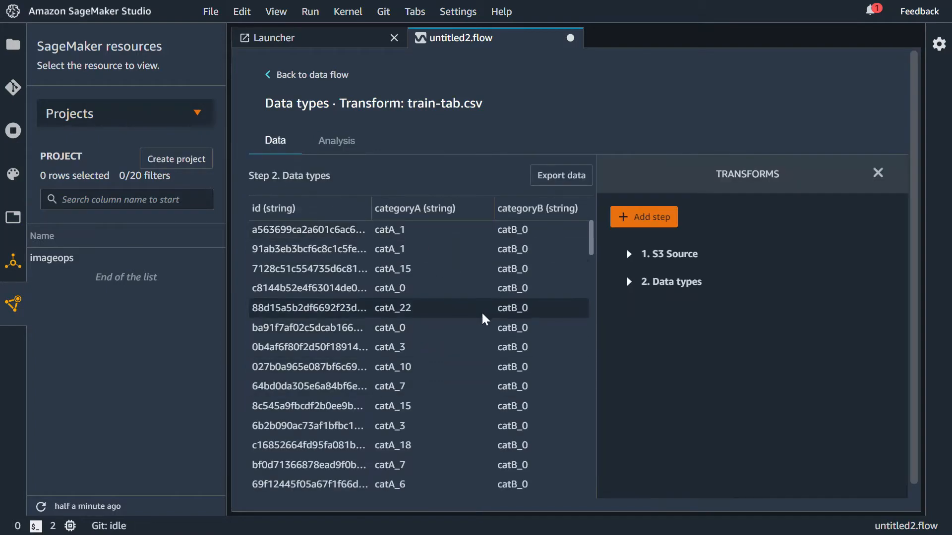
pyautogui.click(268, 74)
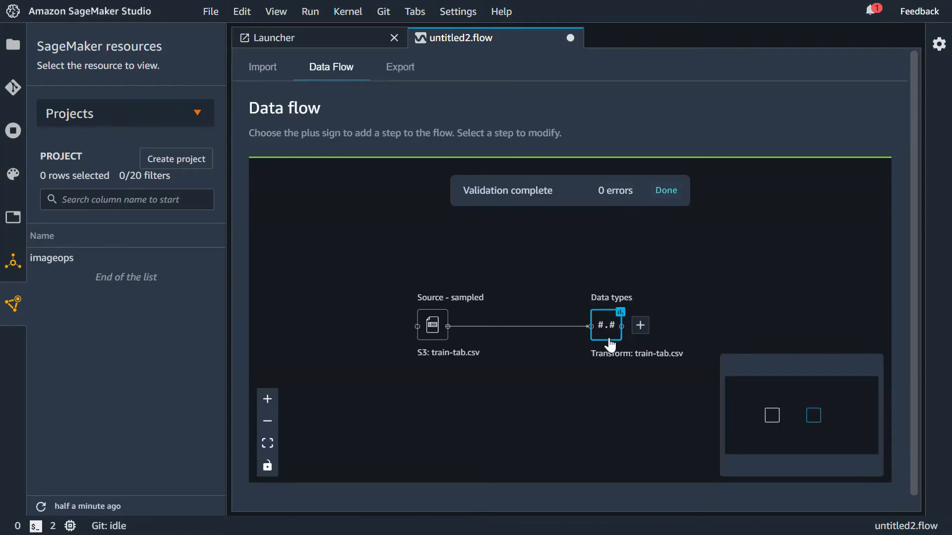
pyautogui.moveTo(609, 403); pyautogui.dragTo(466, 405)
pyautogui.click(496, 327)
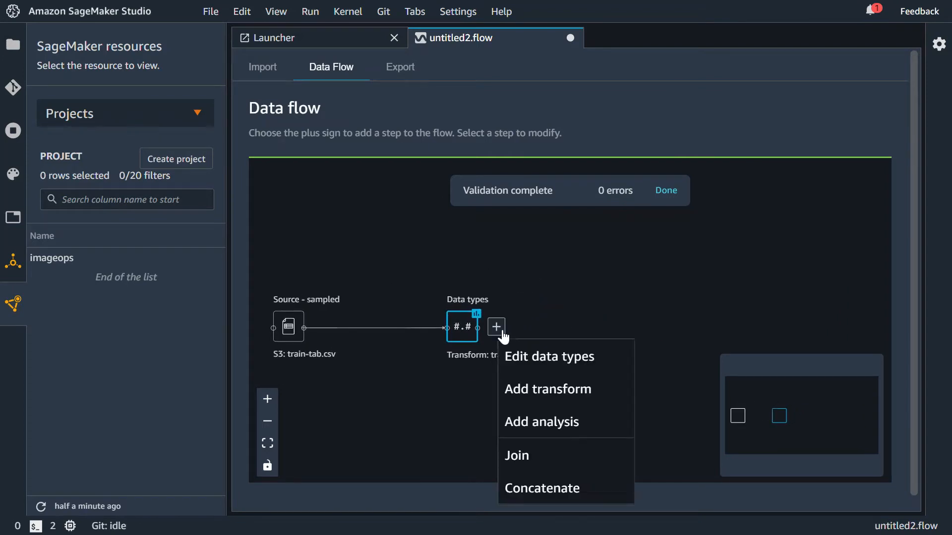
pyautogui.click(597, 395)
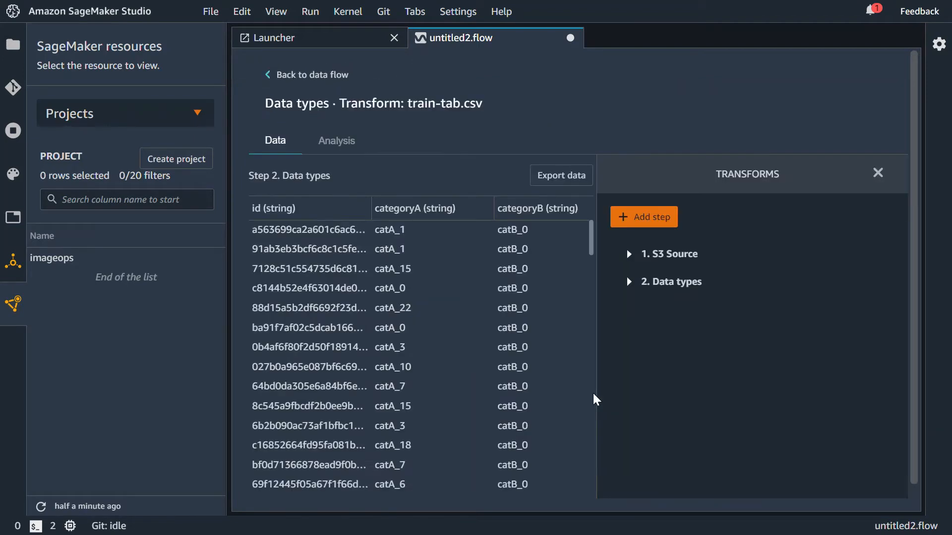
pyautogui.click(653, 221)
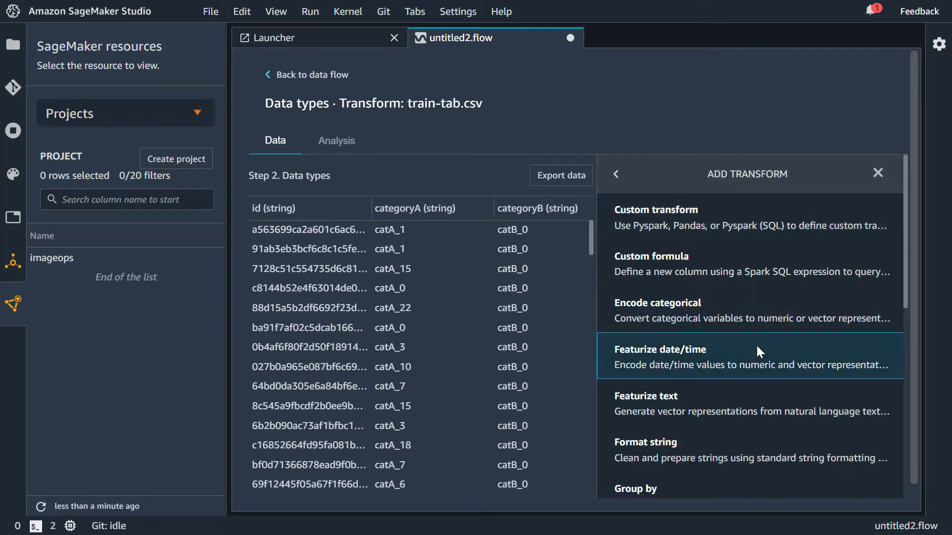
# Step: Look through the available built-in transforms, from Custom transform down to Validate string
pyautogui.scroll(-8, 756, 347)
pyautogui.scroll(8, 727, 407)
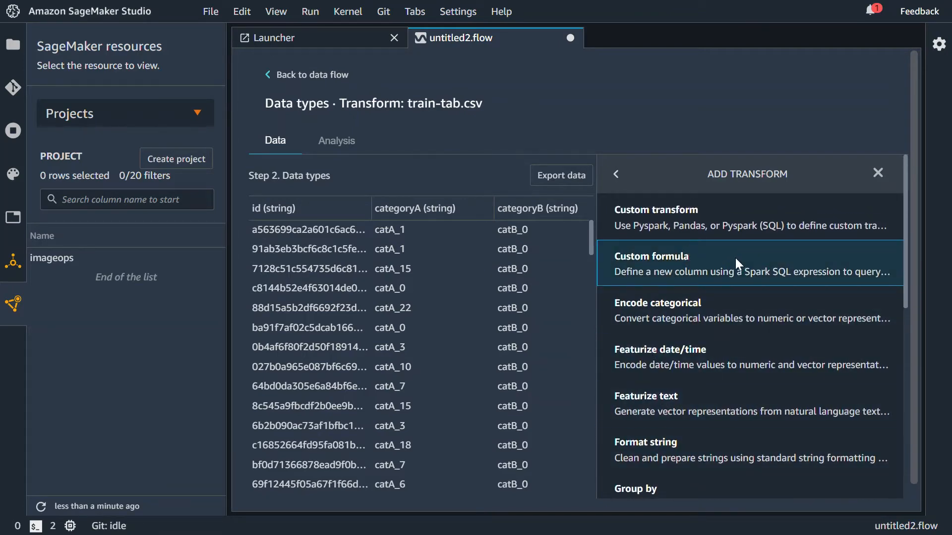
pyautogui.scroll(-10, 719, 262)
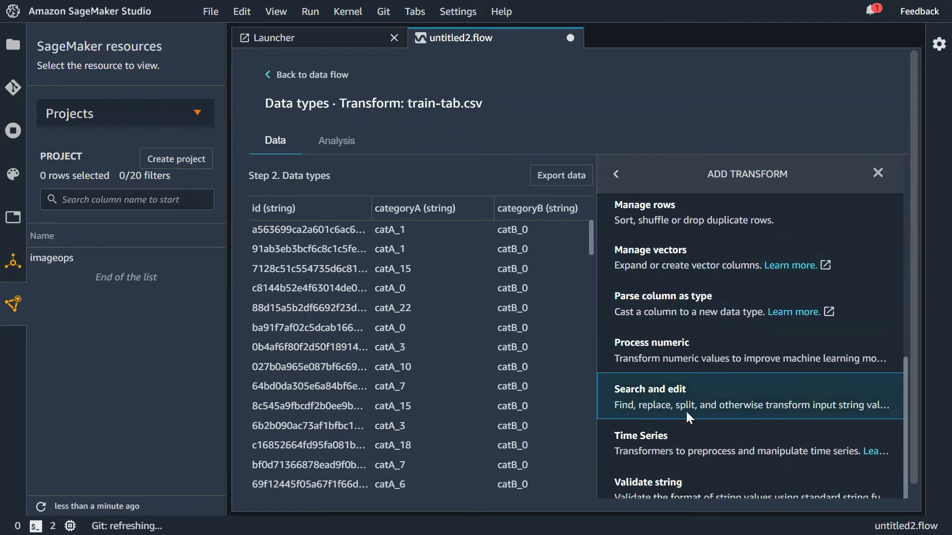
pyautogui.scroll(8, 686, 409)
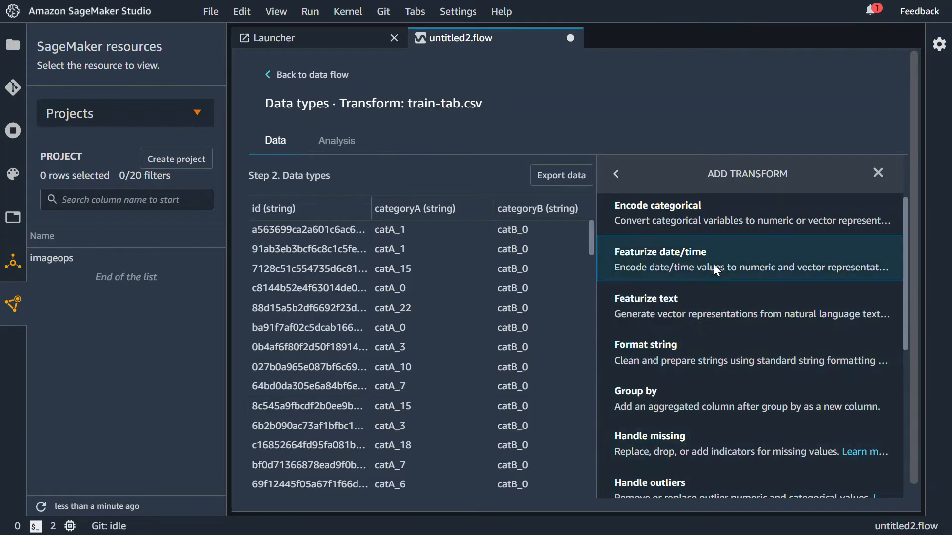
pyautogui.scroll(2, 721, 226)
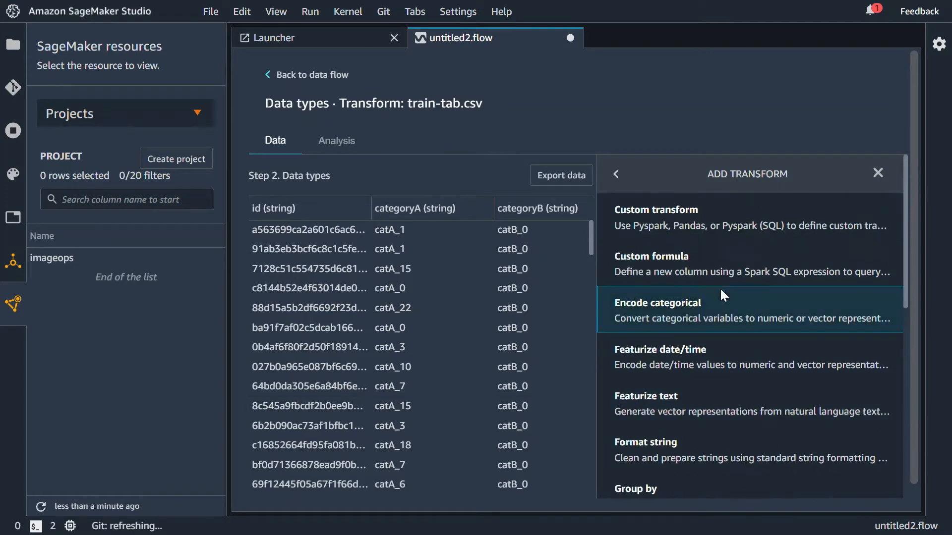
# Step: Examine the Custom transform's Python (PySpark), Python (Pandas) and SQL (PySpark SQL) options and go back to the transform list
pyautogui.click(667, 218)
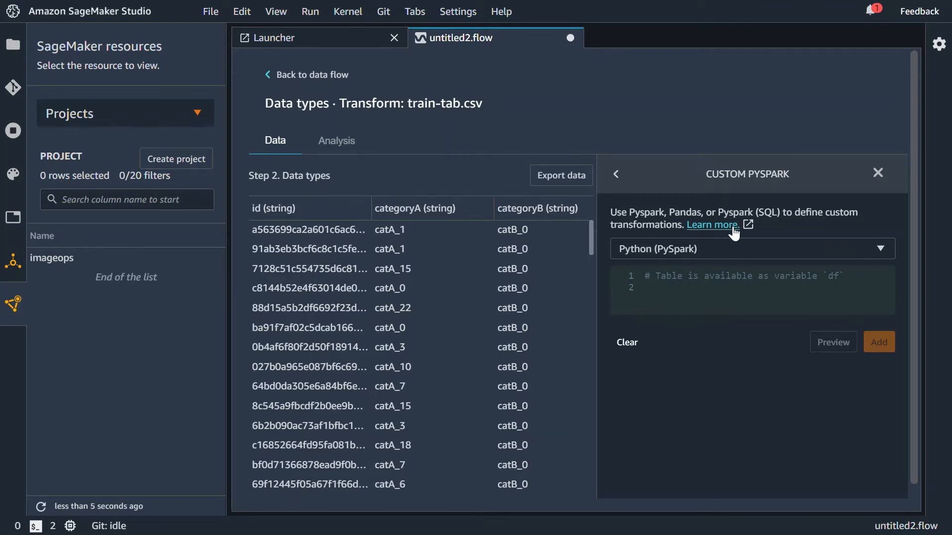
pyautogui.click(874, 254)
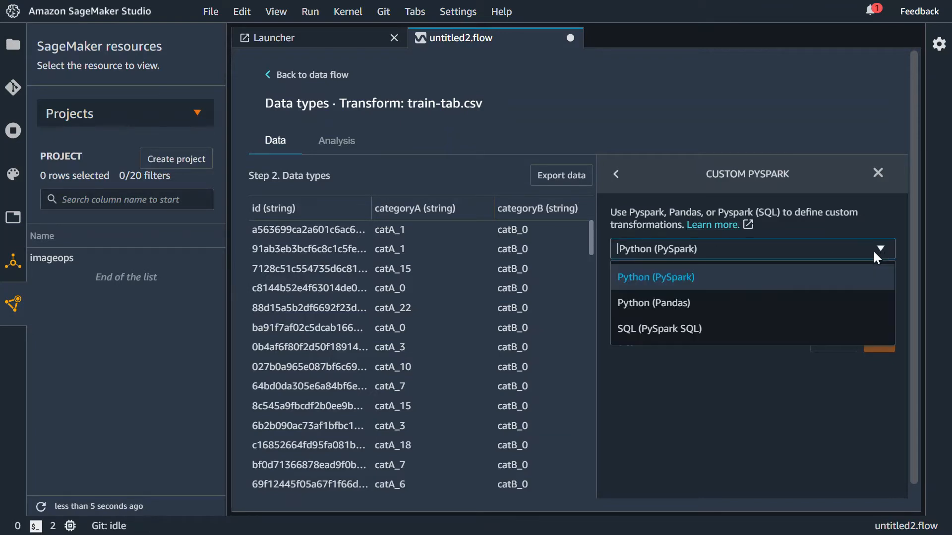
pyautogui.click(683, 303)
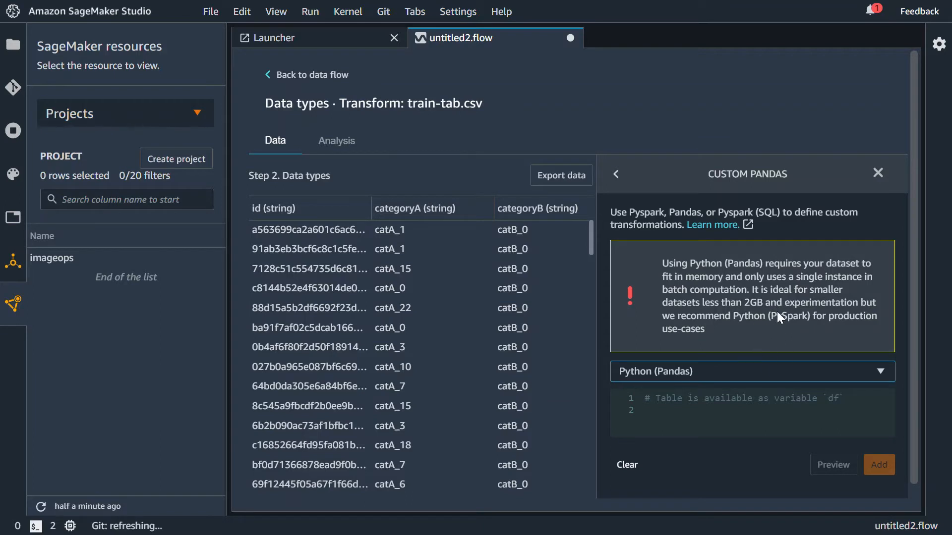
pyautogui.click(701, 376)
pyautogui.click(653, 448)
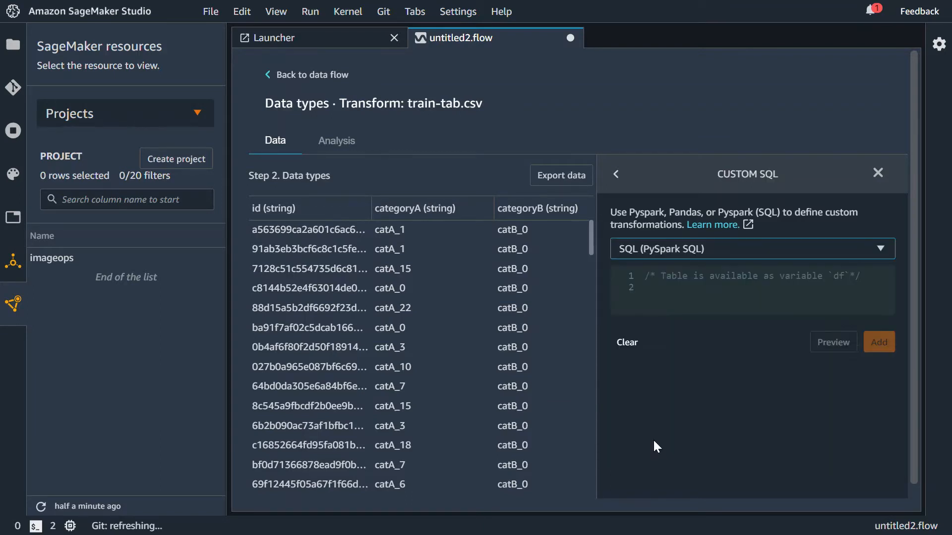
pyautogui.click(743, 257)
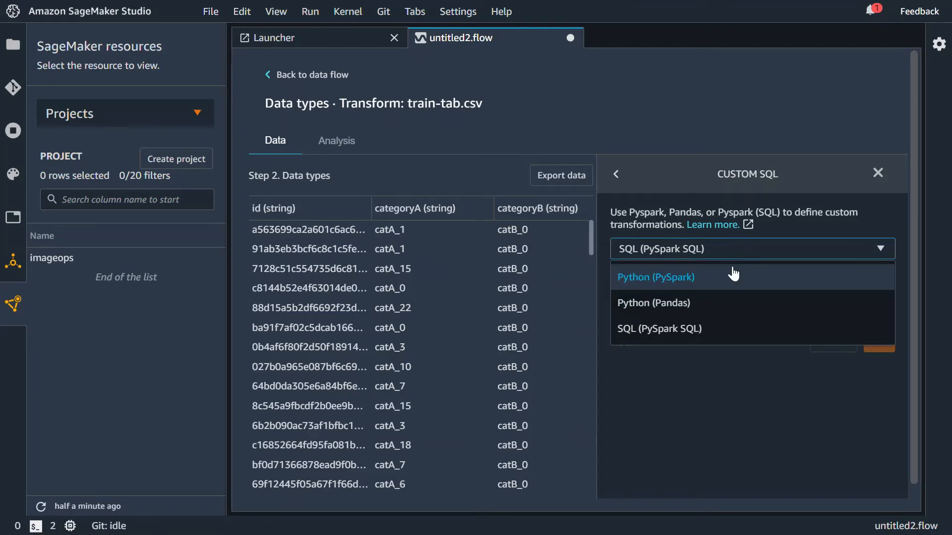
pyautogui.click(696, 278)
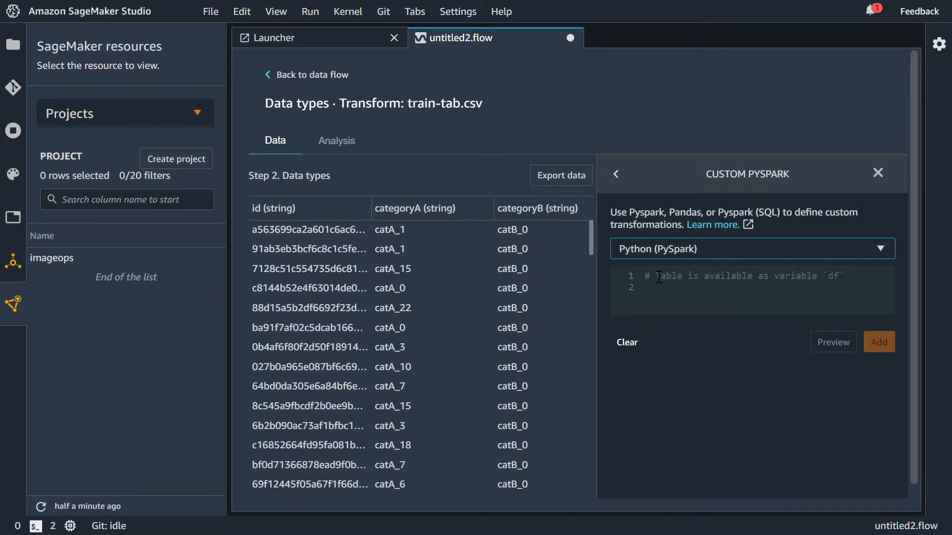
pyautogui.click(617, 179)
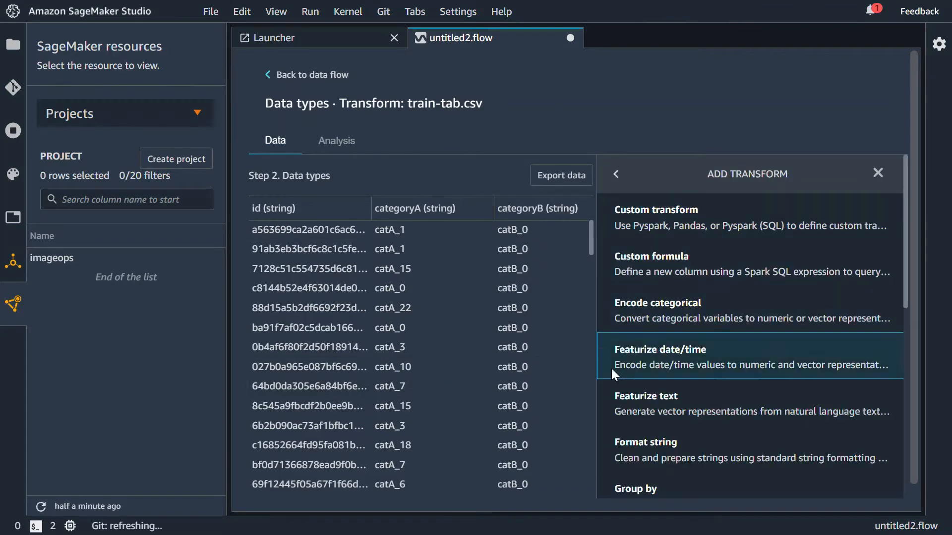
# Step: Start a Handle missing transform with the Impute method for the Numeric column type
pyautogui.scroll(-8, 720, 337)
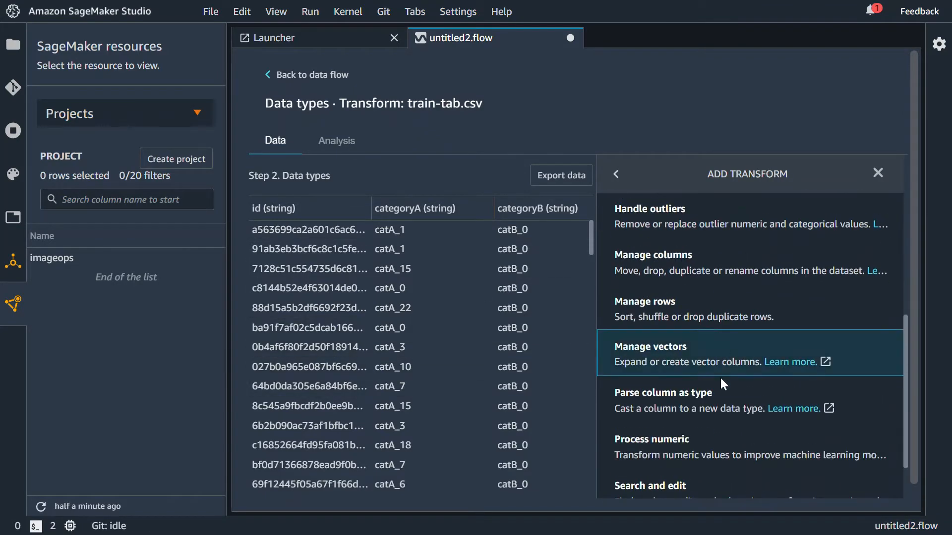
pyautogui.scroll(3, 722, 347)
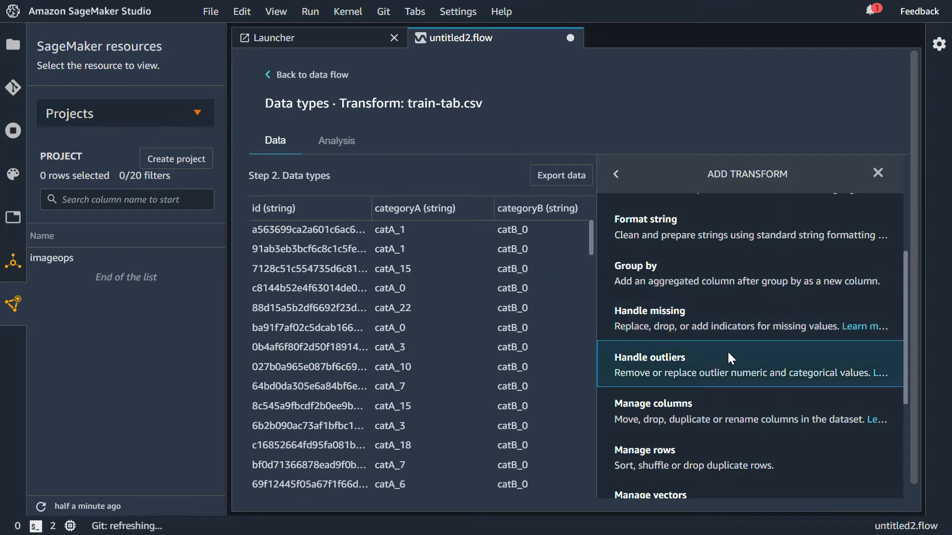
pyautogui.click(709, 315)
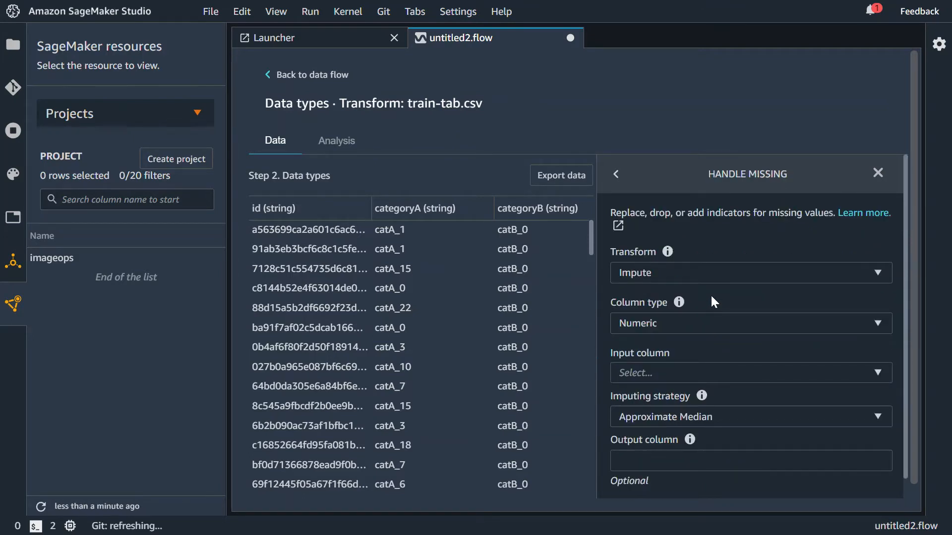
pyautogui.click(746, 280)
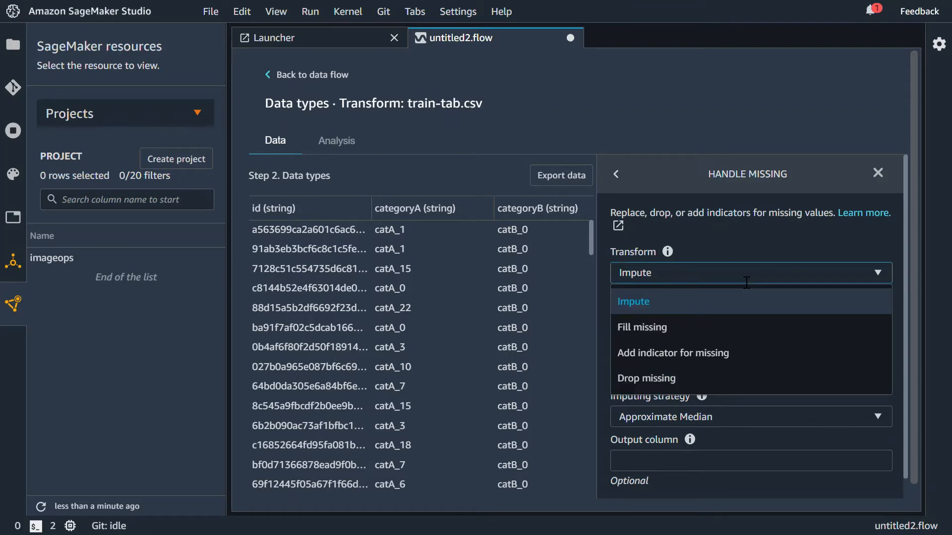
pyautogui.click(732, 306)
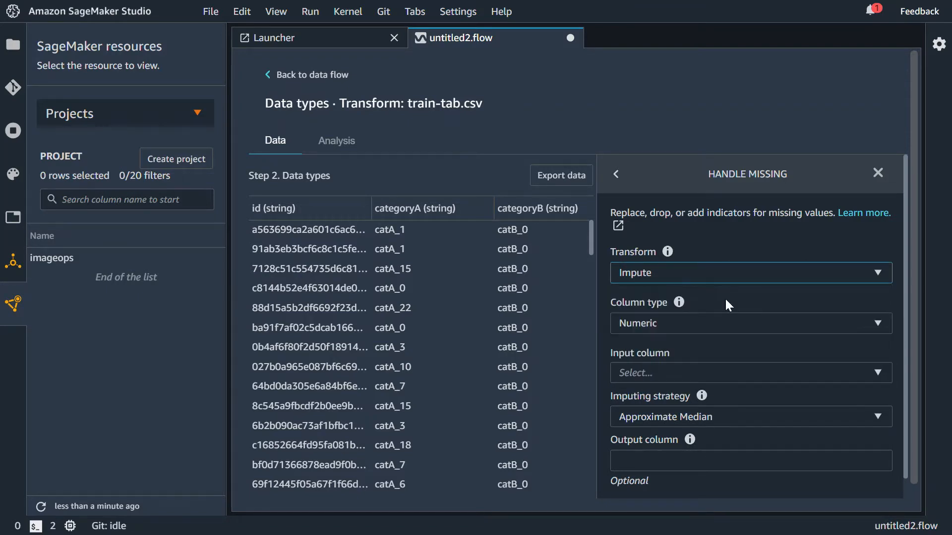
pyautogui.click(750, 331)
pyautogui.click(708, 353)
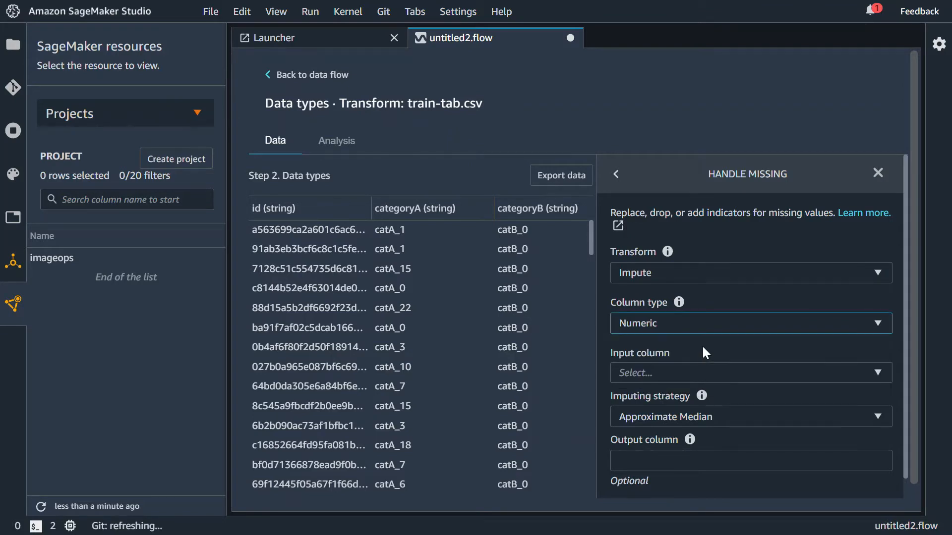
# Step: Set the input column to featureA and the imputing strategy to Mean, then preview the transform and add it as a step
pyautogui.scroll(-1, 732, 322)
pyautogui.click(744, 346)
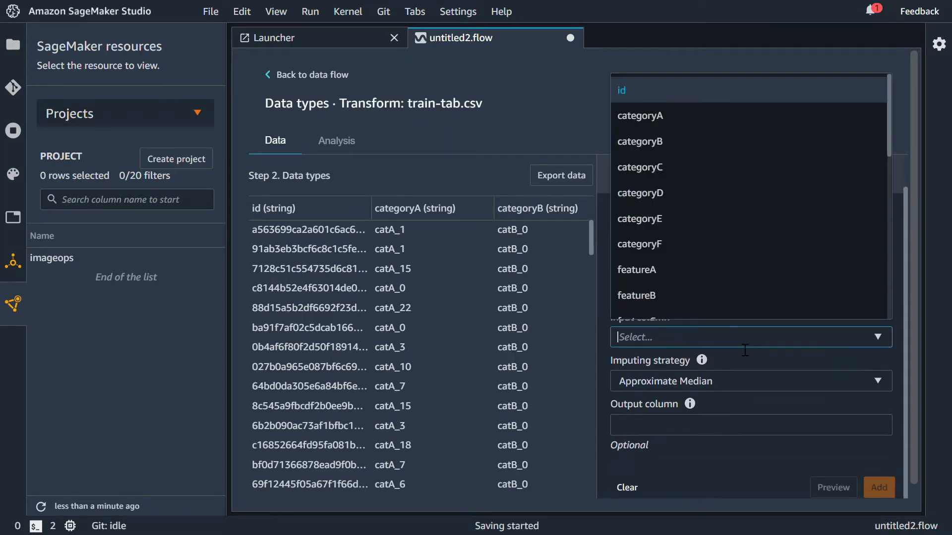
pyautogui.click(706, 277)
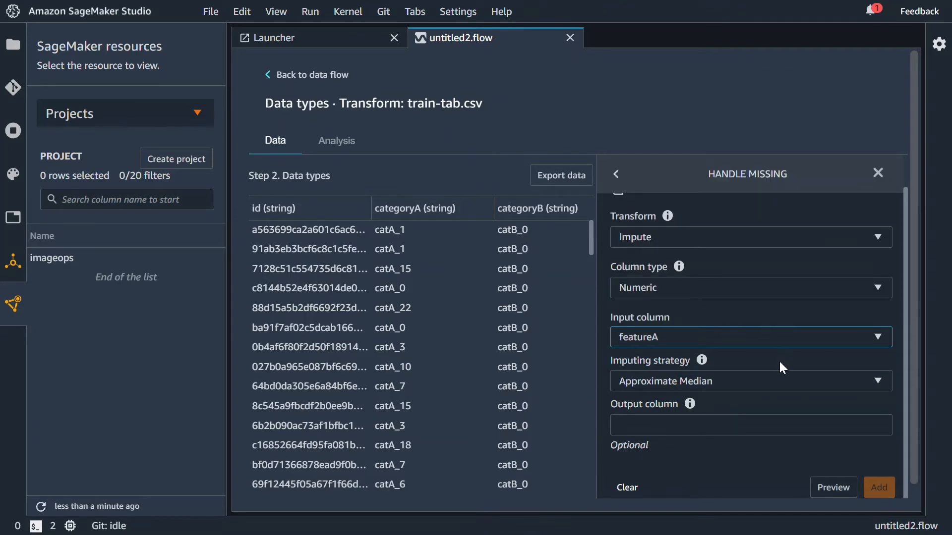
pyautogui.scroll(-1, 778, 360)
pyautogui.click(736, 377)
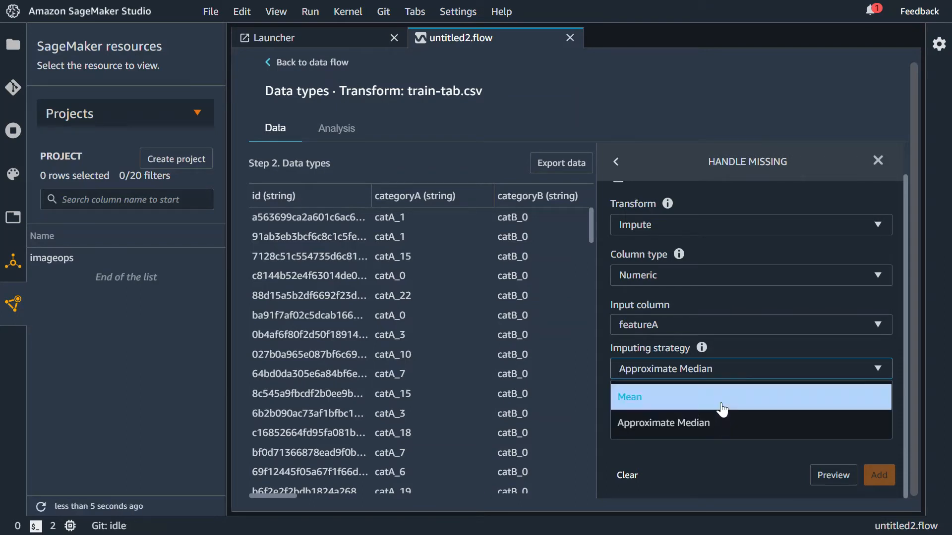
pyautogui.click(723, 404)
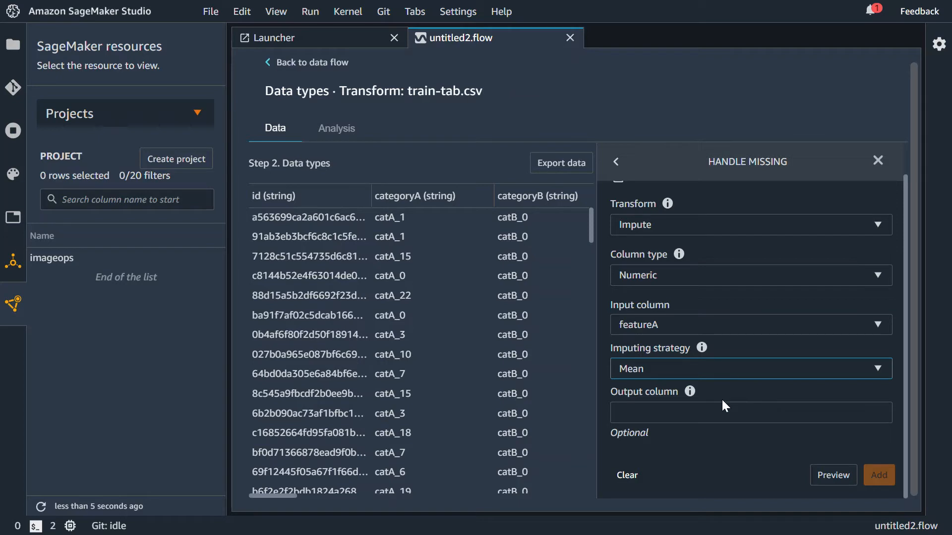
pyautogui.click(839, 475)
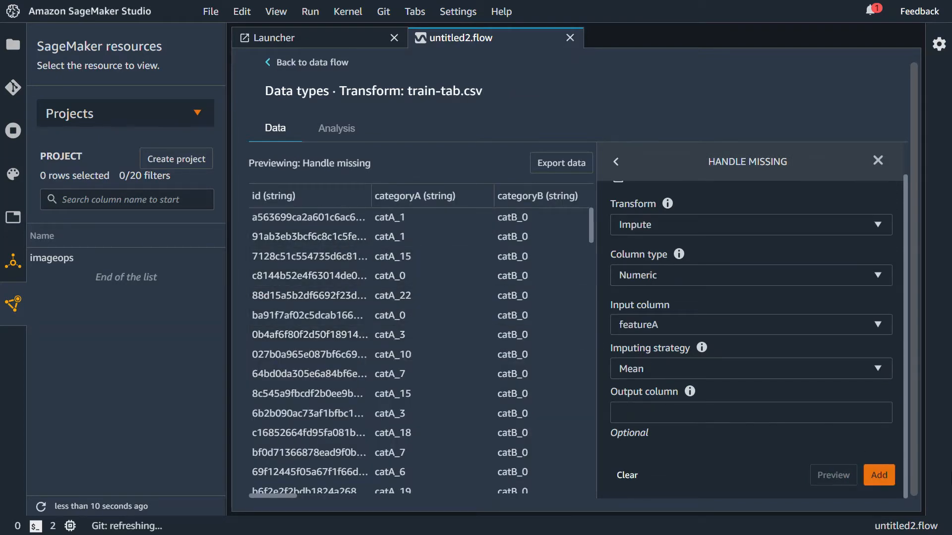
pyautogui.click(879, 474)
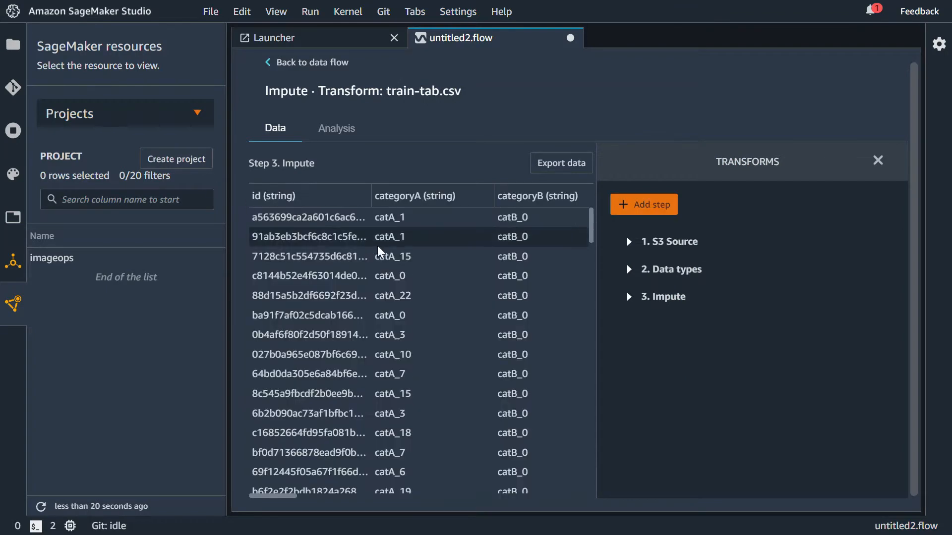
# Step: Return to the data flow and move the Impute node up and slightly right of its original place
pyautogui.click(272, 69)
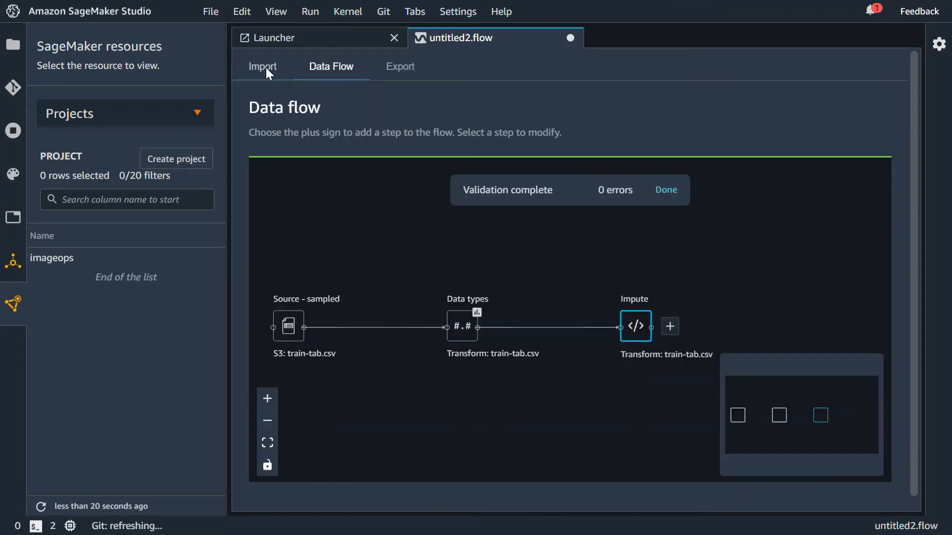
pyautogui.moveTo(639, 331); pyautogui.dragTo(646, 275)
pyautogui.click(676, 275)
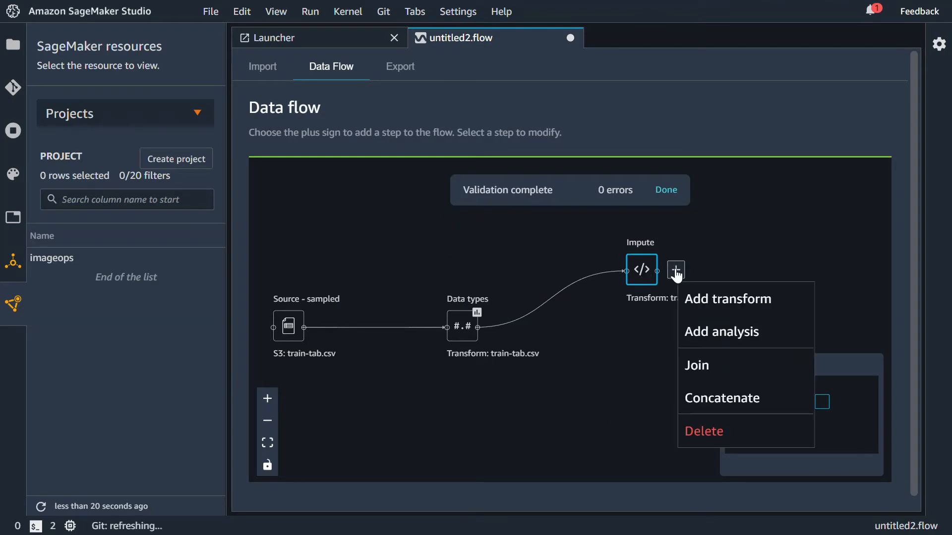
pyautogui.click(624, 346)
# Step: Add an analysis to the Impute node and set its analysis type to Quick Model
pyautogui.click(677, 275)
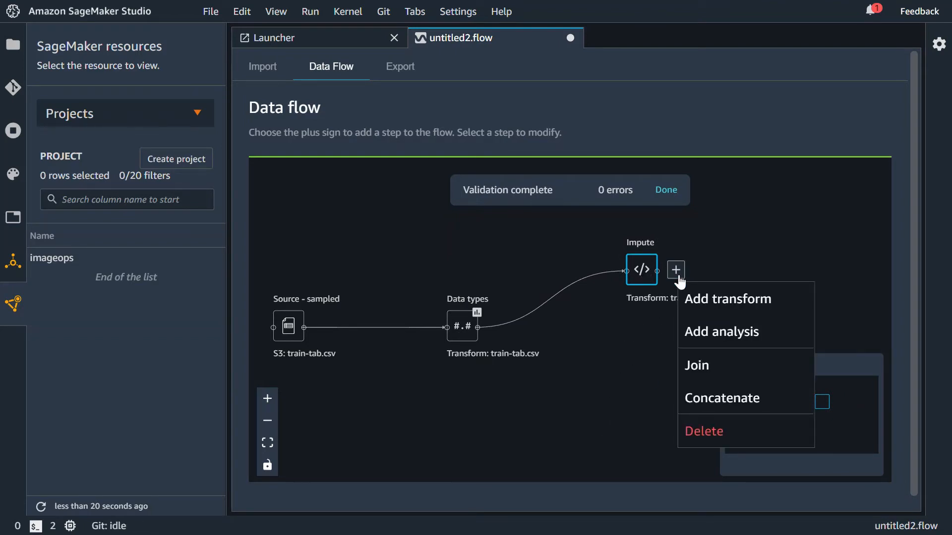
pyautogui.click(771, 335)
pyautogui.click(773, 283)
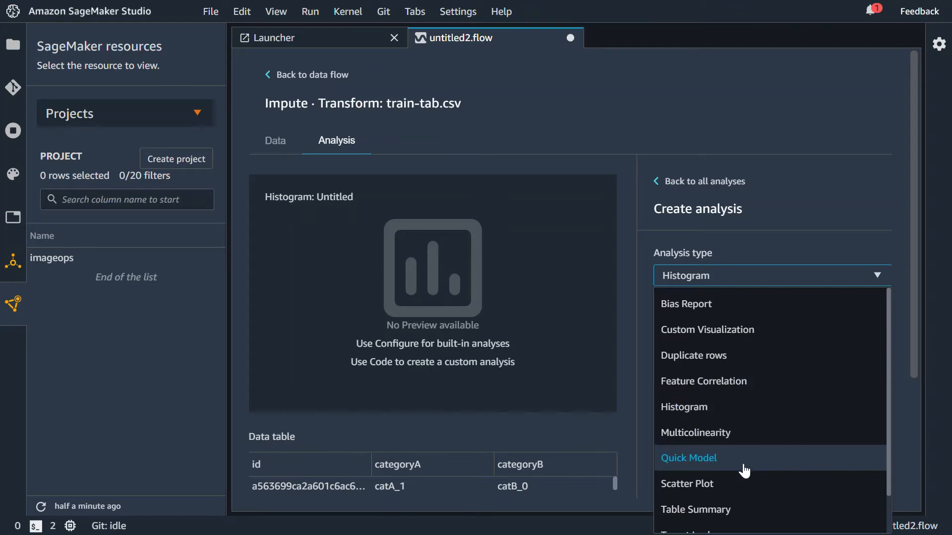
pyautogui.click(719, 457)
pyautogui.scroll(-3, 725, 358)
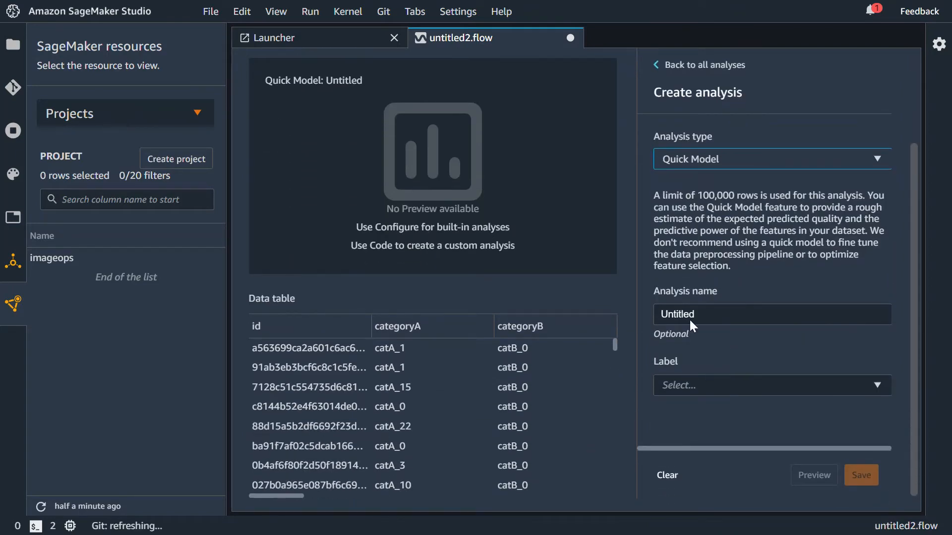
# Step: Browse the available analysis types and switch the new analysis to Feature Correlation
pyautogui.click(750, 159)
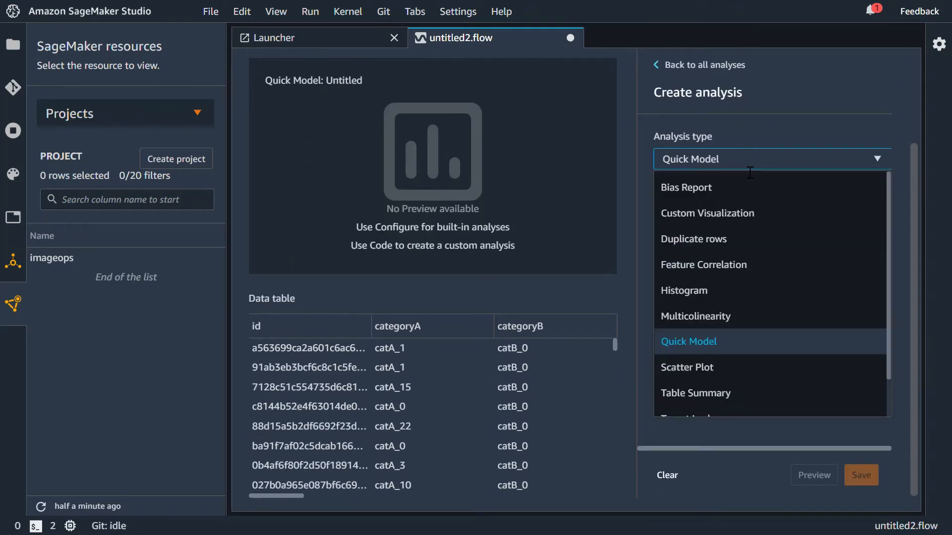
pyautogui.scroll(-1, 798, 317)
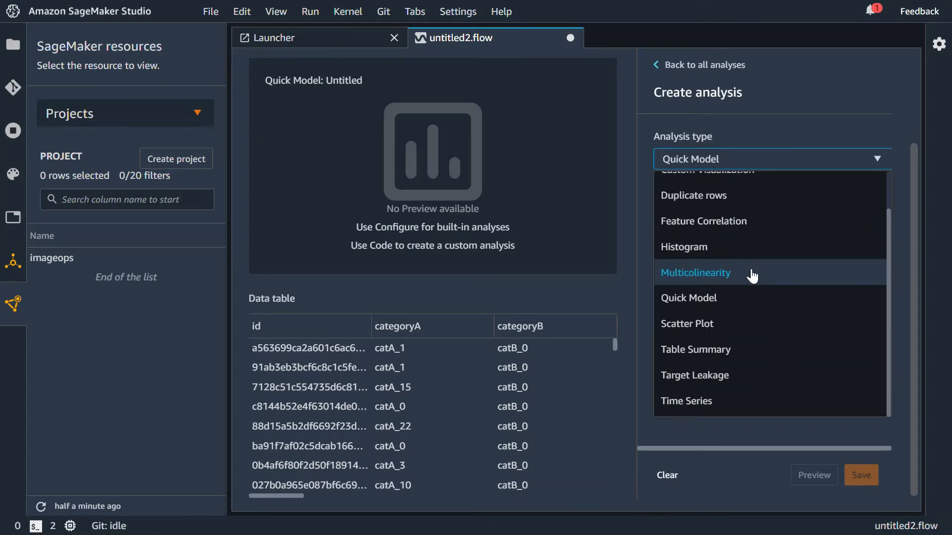
pyautogui.scroll(1, 752, 276)
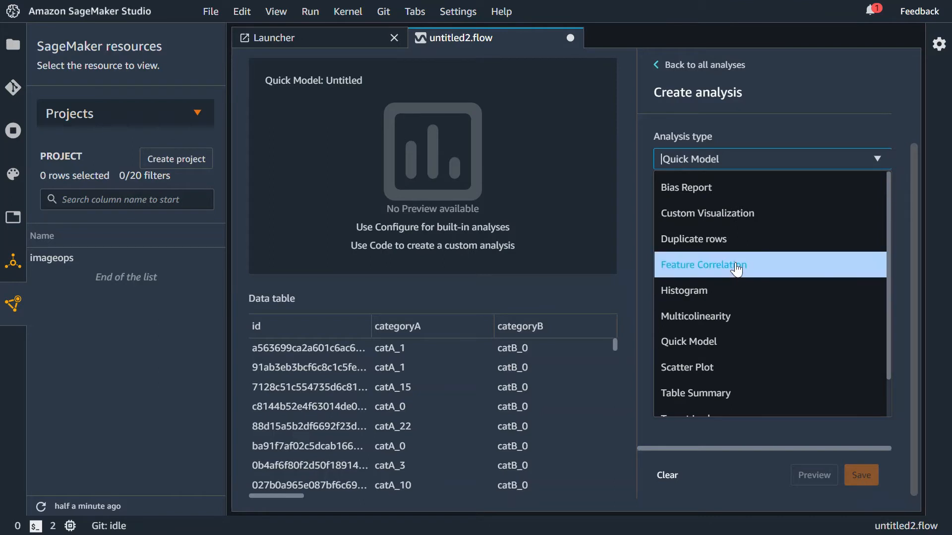
pyautogui.click(736, 269)
# Step: Leave the analysis unsaved, return to the data flow and dismiss its validation message
pyautogui.scroll(2, 655, 371)
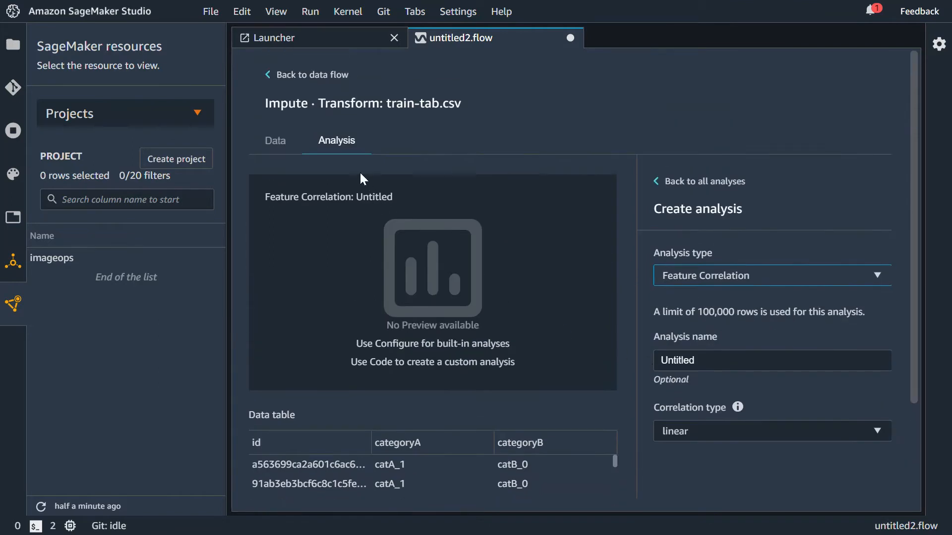
pyautogui.click(269, 74)
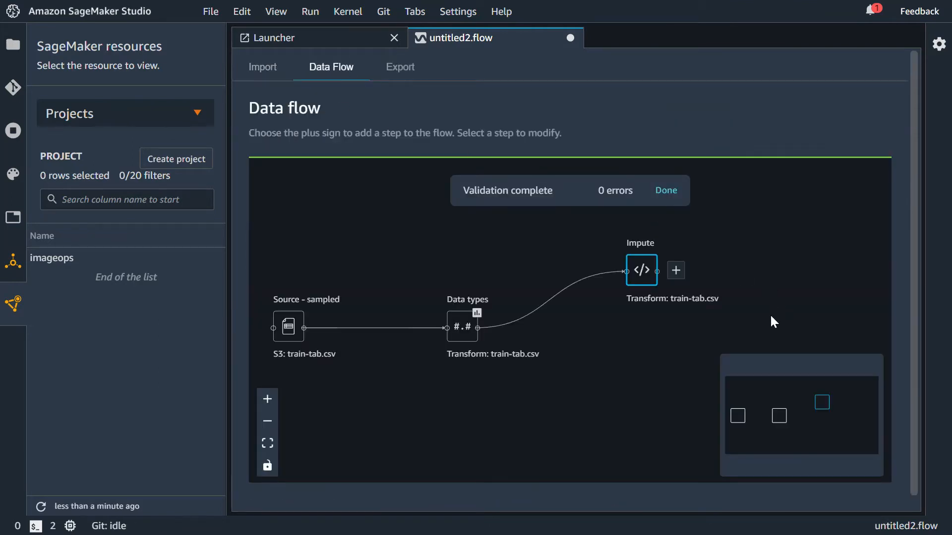
pyautogui.click(665, 191)
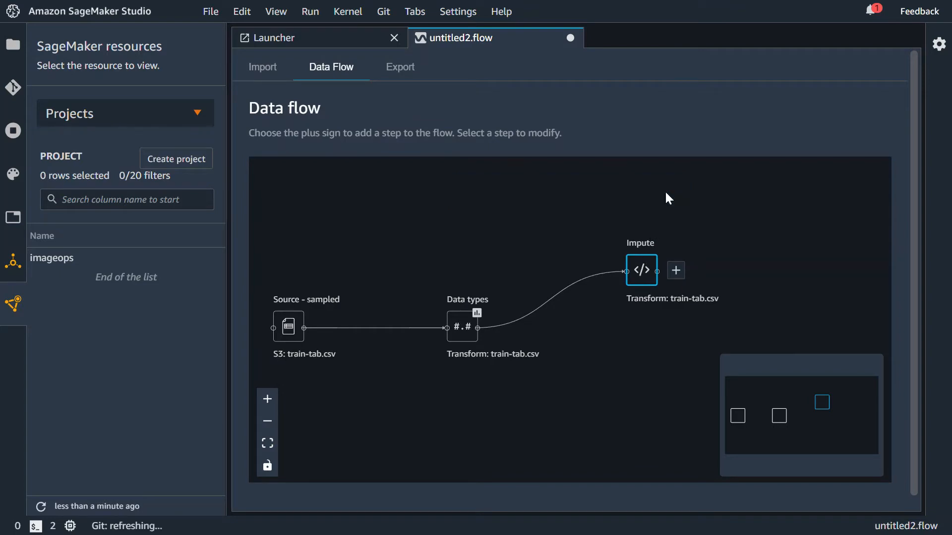
# Step: Export the data flow through the Impute step using Save to SageMaker Feature Store (via Jupyter Notebook)
pyautogui.click(402, 69)
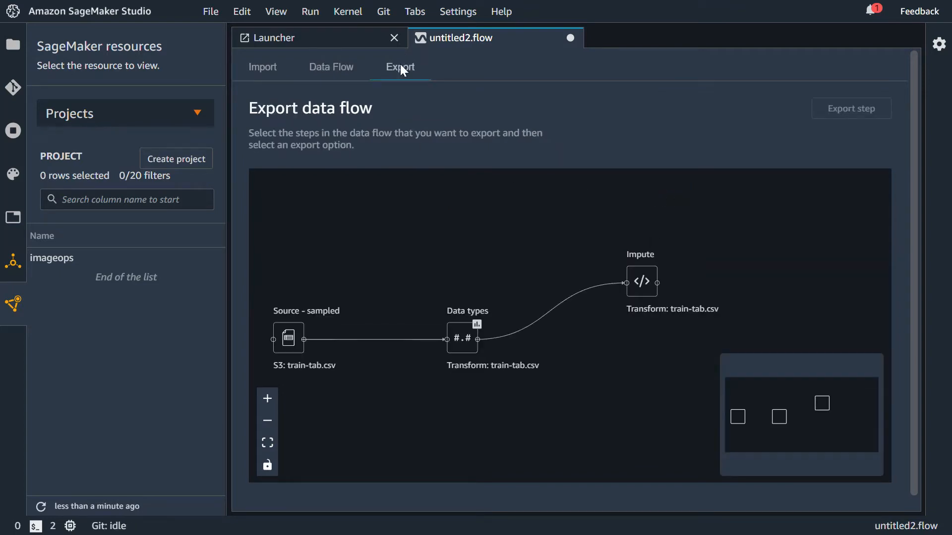
pyautogui.click(647, 295)
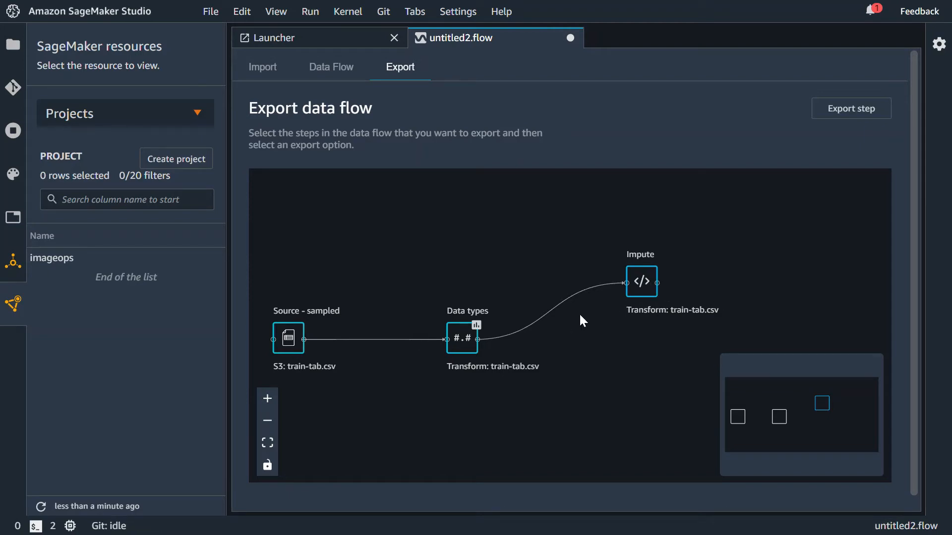
pyautogui.click(868, 114)
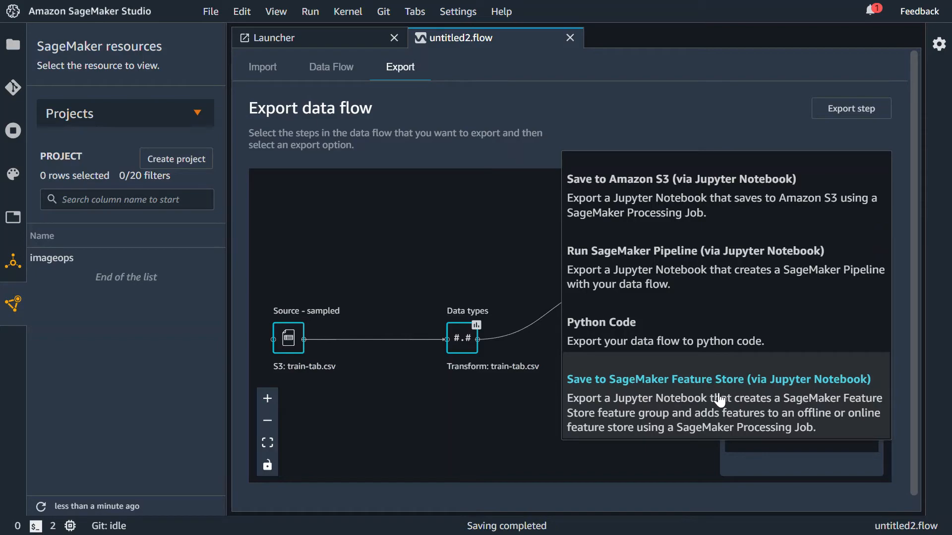
pyautogui.click(547, 362)
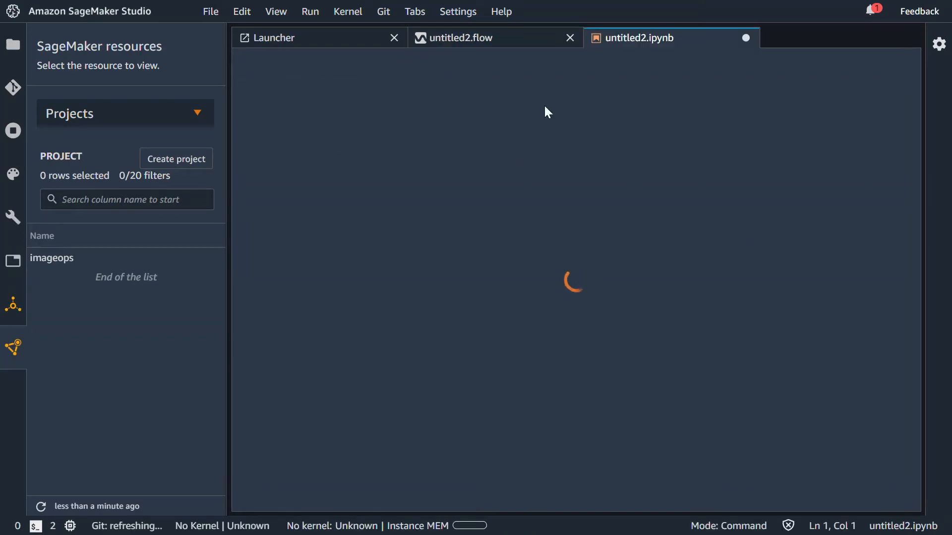
# Step: Examine the exported notebook's contents list and its Create Feature Group and Define Feature Group sections, including the required record identifier and event time names
pyautogui.scroll(-20, 597, 210)
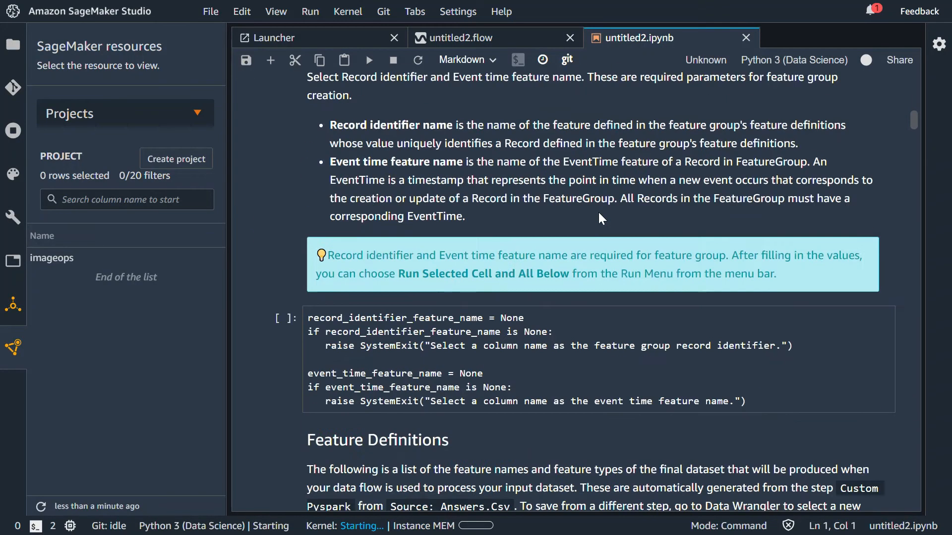
pyautogui.scroll(20, 848, 172)
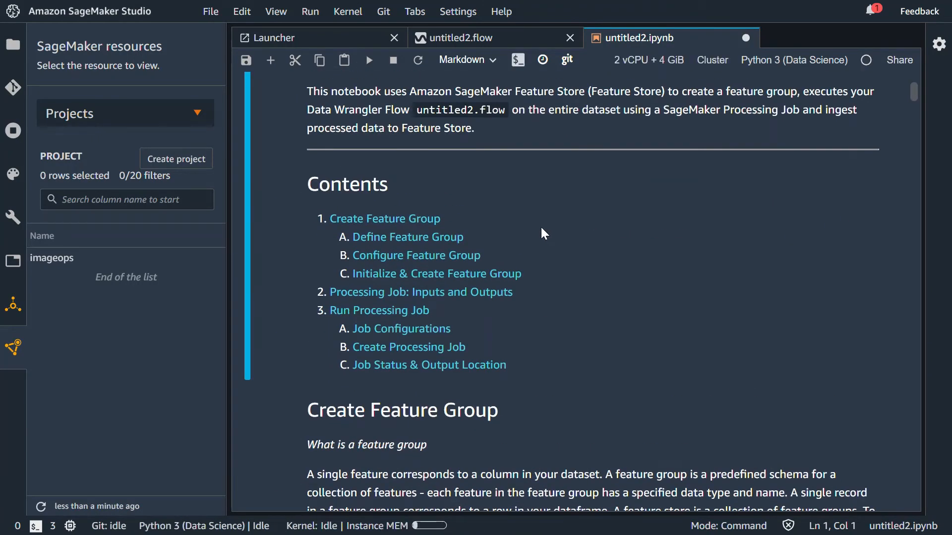
pyautogui.scroll(-5, 542, 234)
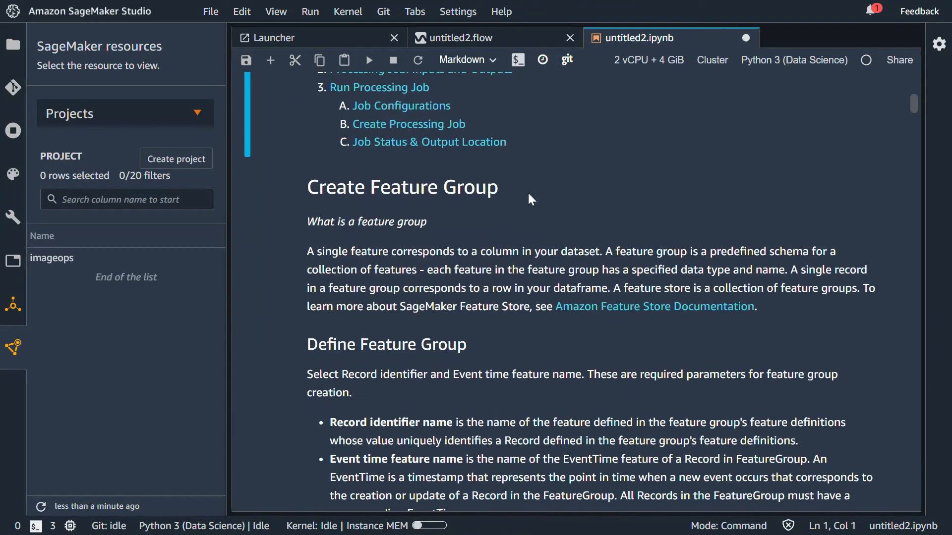
pyautogui.click(505, 42)
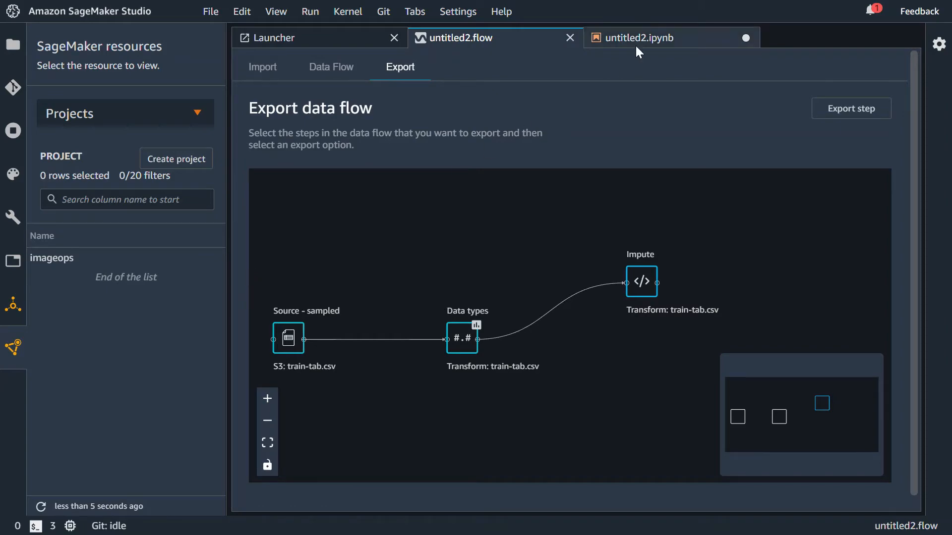
pyautogui.click(653, 44)
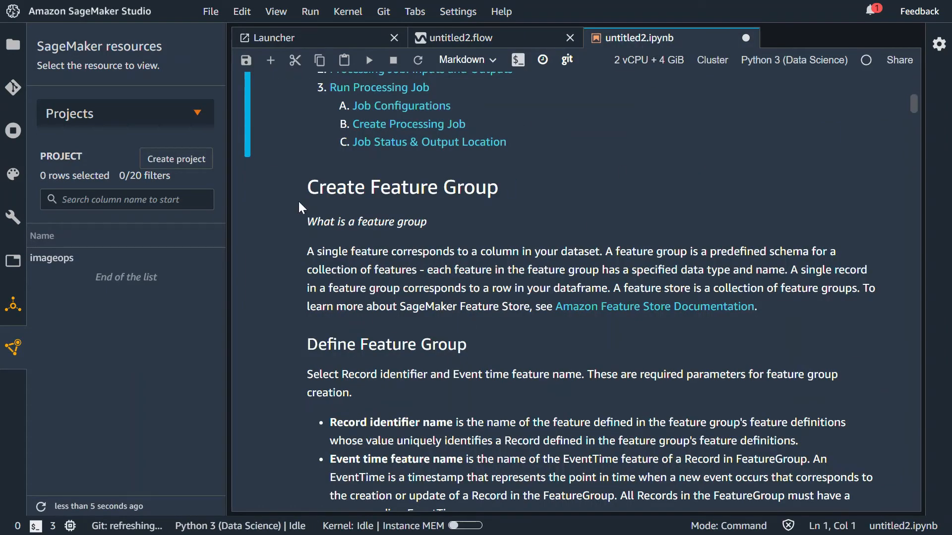
pyautogui.scroll(-7, 491, 308)
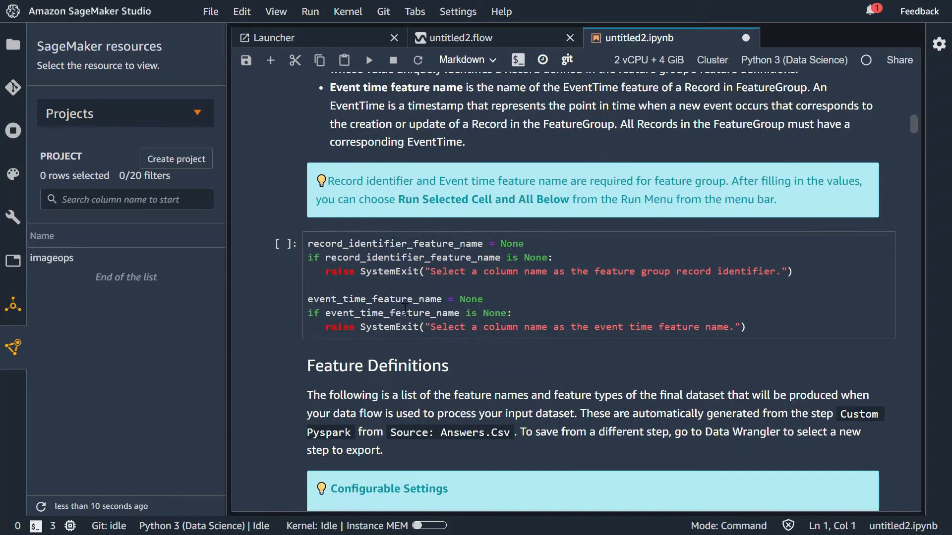
pyautogui.scroll(6, 525, 198)
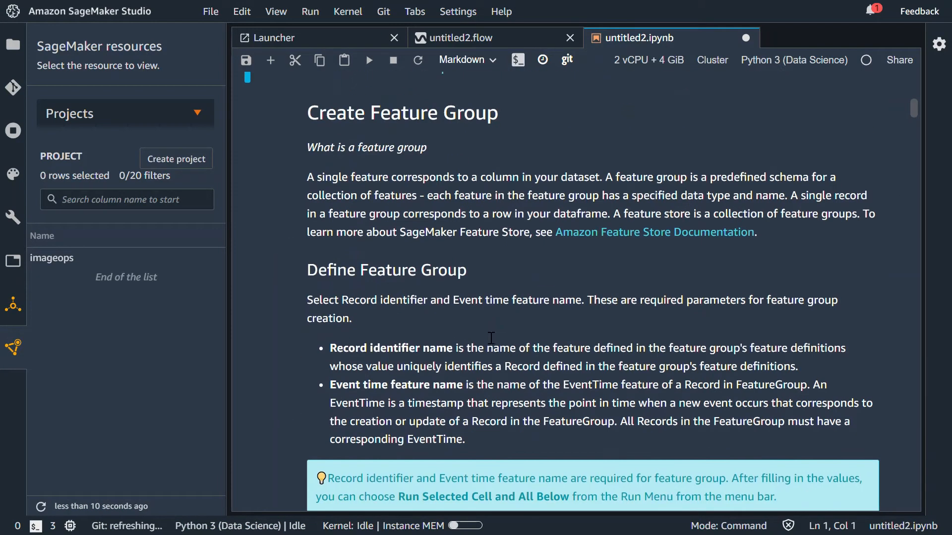
pyautogui.scroll(-9, 483, 330)
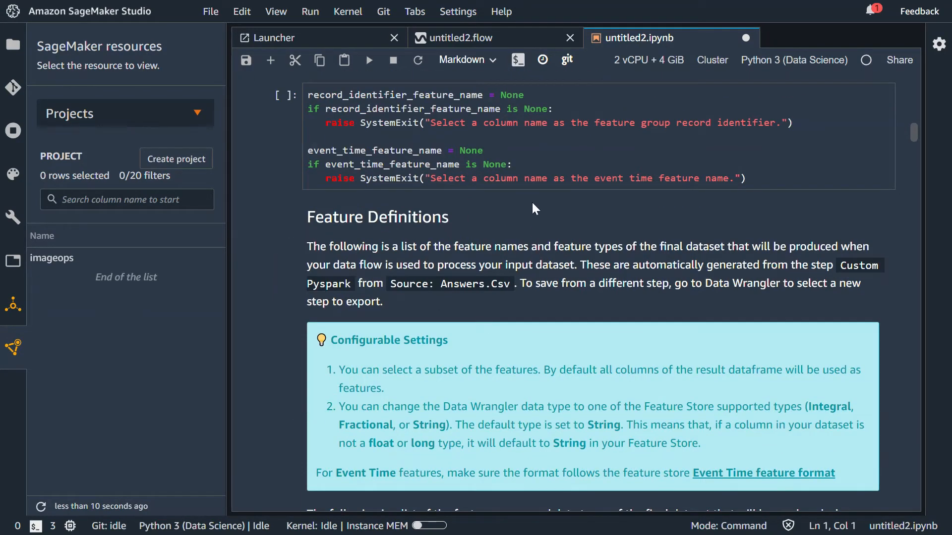
# Step: Review the configurable settings under Feature Definitions and the column names and data types listed in column_schemas
pyautogui.scroll(-9, 532, 201)
pyautogui.scroll(6, 540, 238)
pyautogui.scroll(-4, 539, 297)
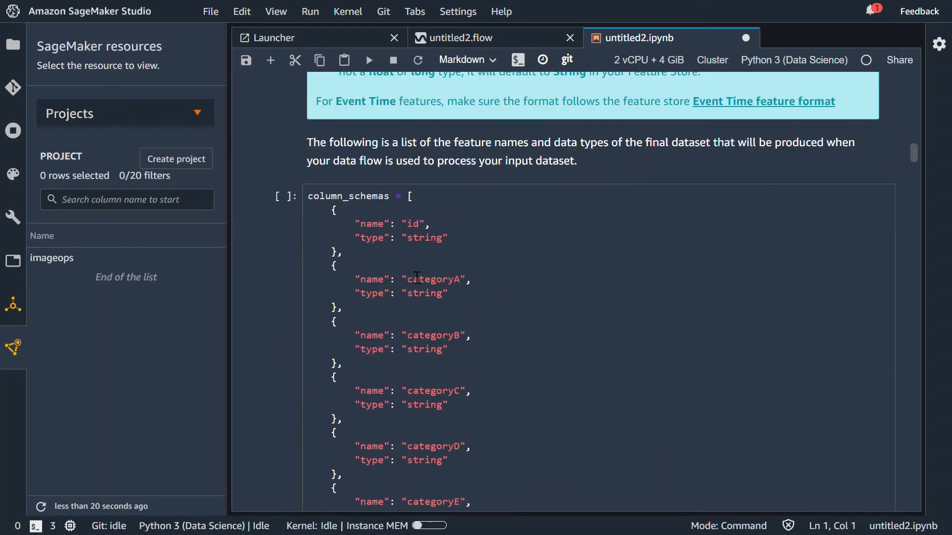
pyautogui.scroll(-3, 372, 226)
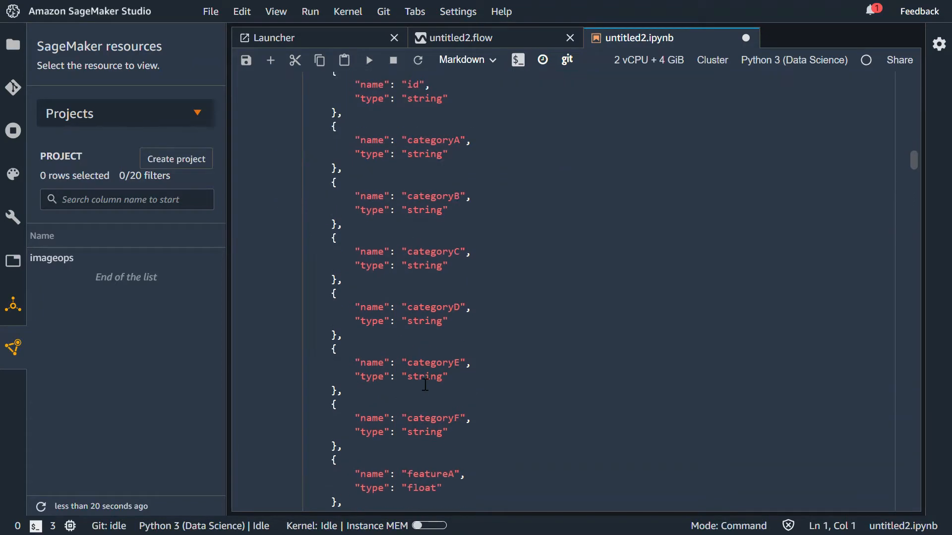
pyautogui.scroll(6, 386, 297)
pyautogui.scroll(-1, 396, 347)
pyautogui.scroll(1, 404, 367)
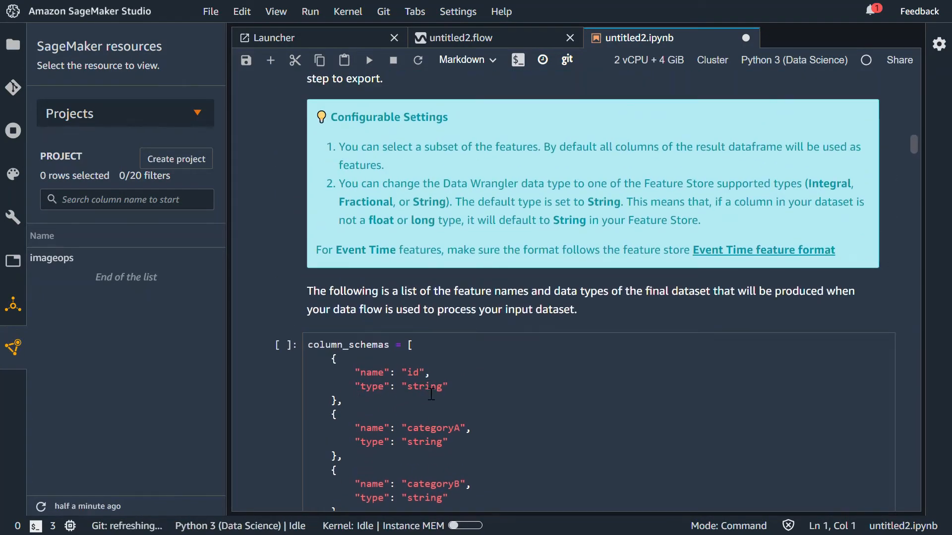
pyautogui.scroll(-3, 436, 396)
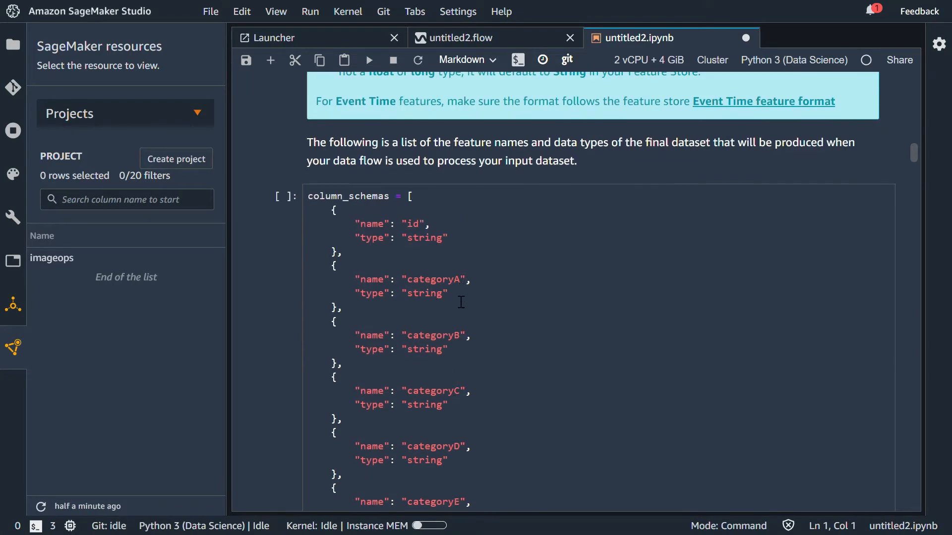
pyautogui.scroll(-6, 449, 333)
pyautogui.scroll(9, 440, 335)
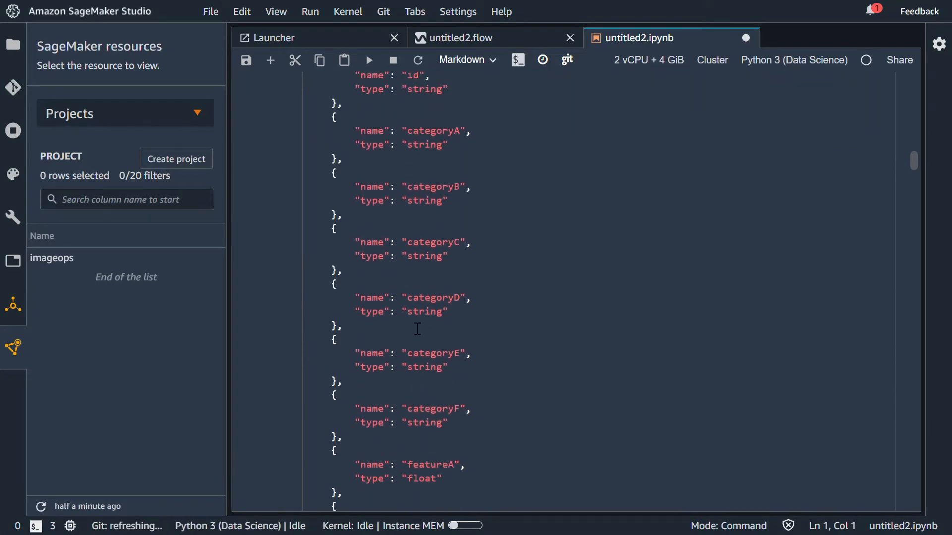
pyautogui.scroll(-3, 403, 315)
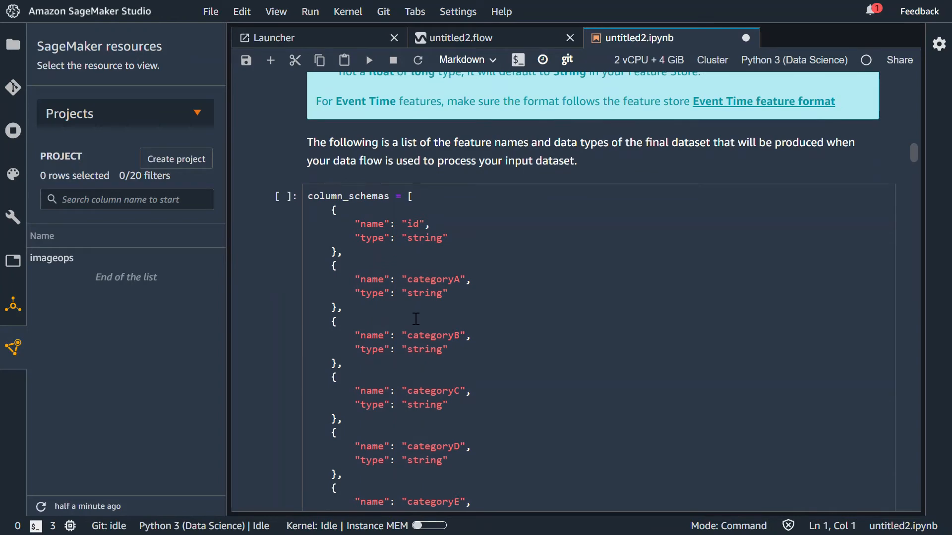
pyautogui.scroll(-6, 448, 311)
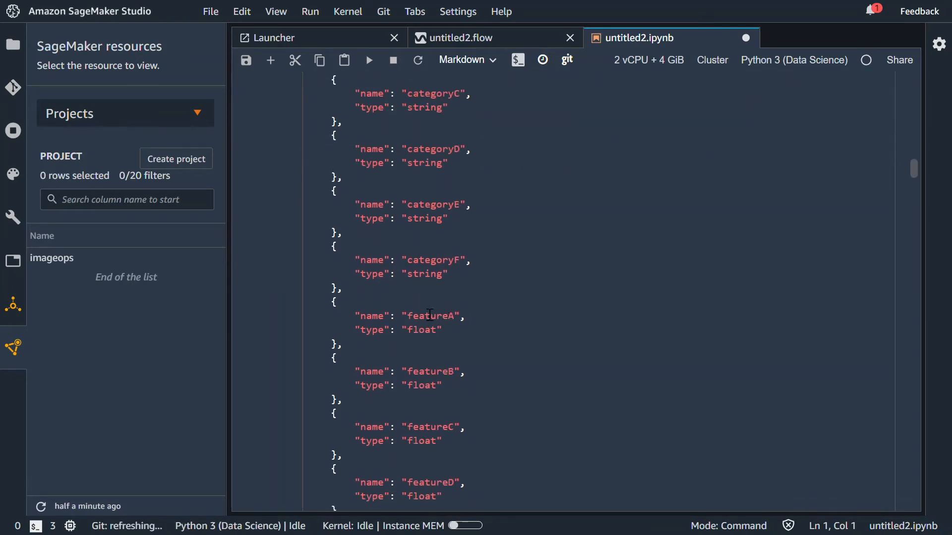
pyautogui.scroll(4, 386, 337)
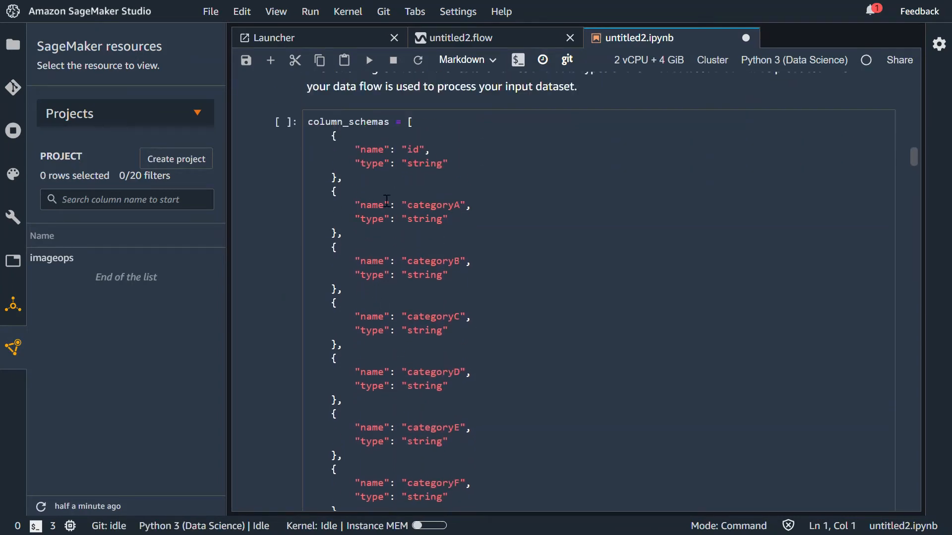
pyautogui.scroll(-10, 400, 317)
pyautogui.scroll(-6, 402, 335)
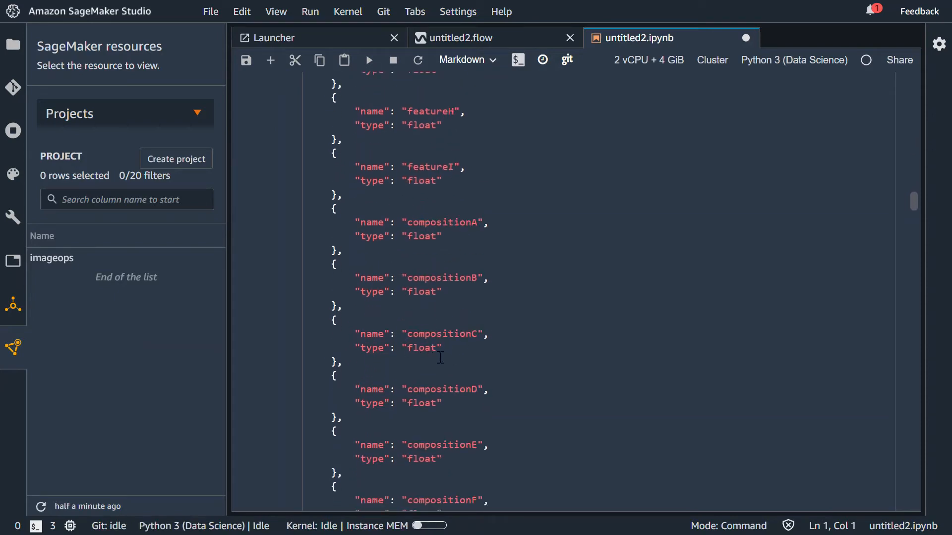
pyautogui.scroll(6, 440, 357)
pyautogui.scroll(3, 435, 358)
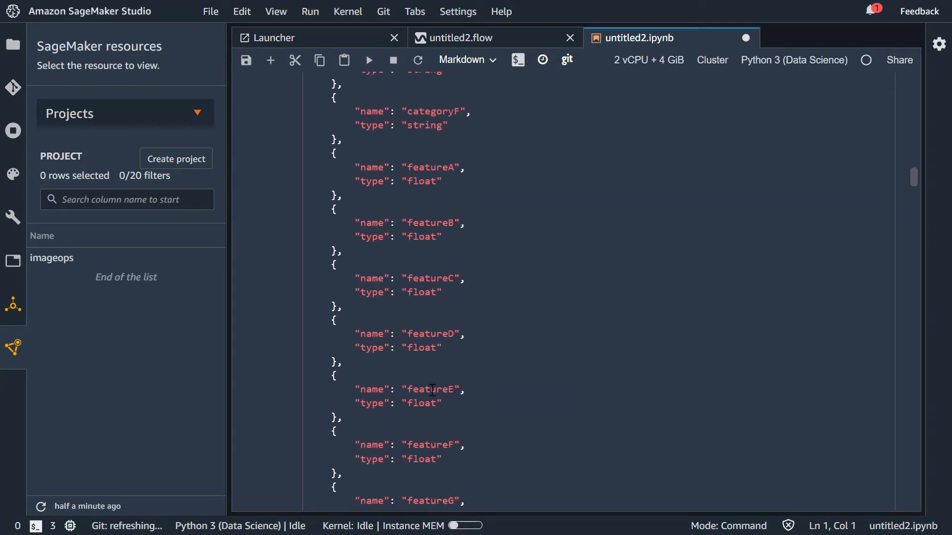
pyautogui.scroll(-9, 432, 390)
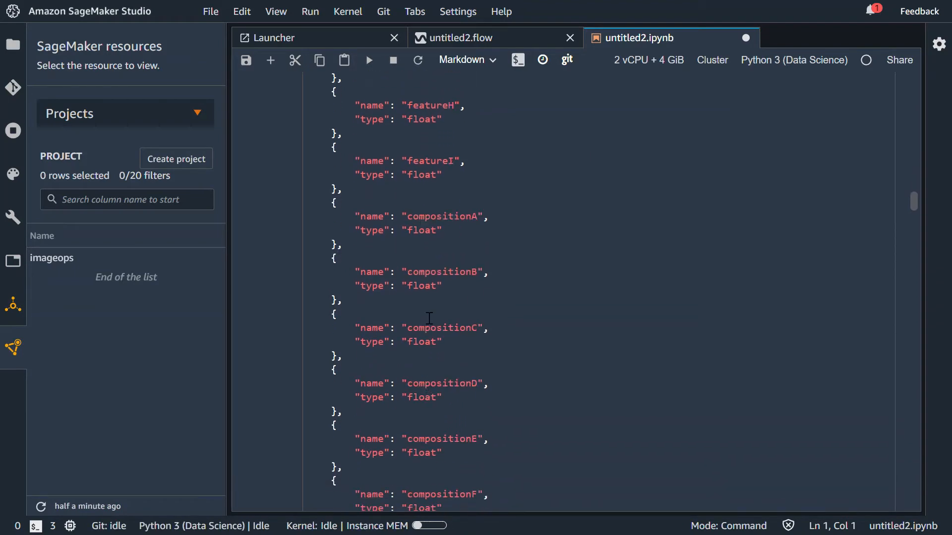
pyautogui.scroll(-16, 429, 318)
pyautogui.scroll(9, 505, 329)
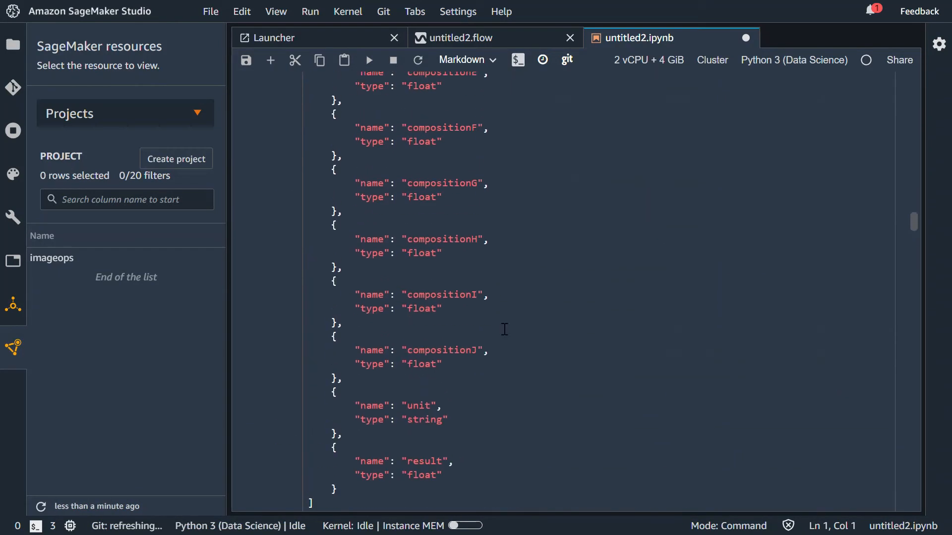
# Step: Examine the code cell that builds feature_definitions, including the FeatureTypeEnum import and the column-to-feature-type mapping
pyautogui.scroll(-5, 498, 317)
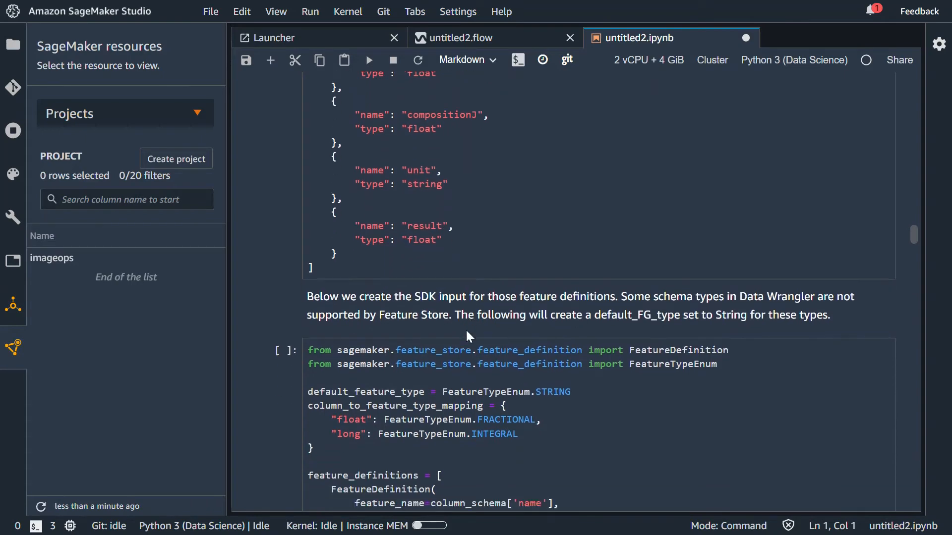
pyautogui.scroll(-4, 466, 332)
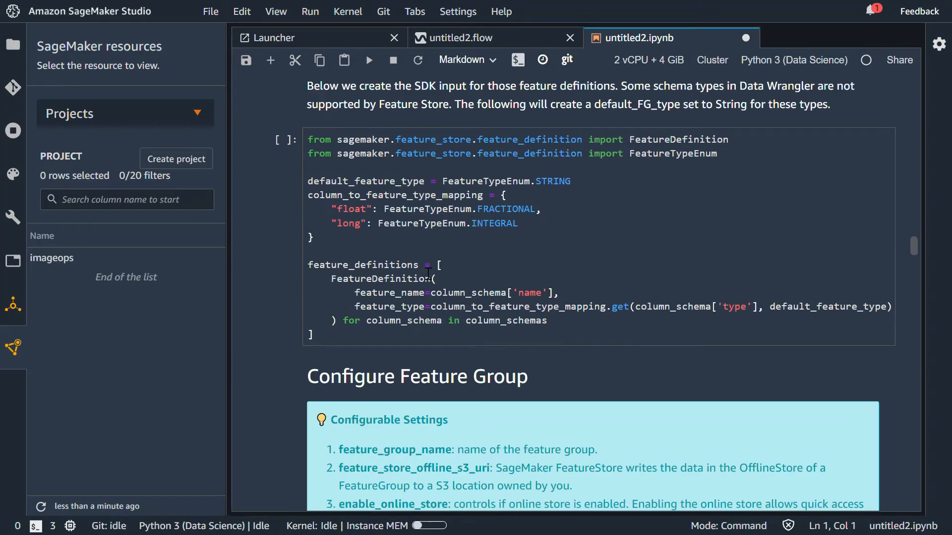
pyautogui.scroll(2, 448, 287)
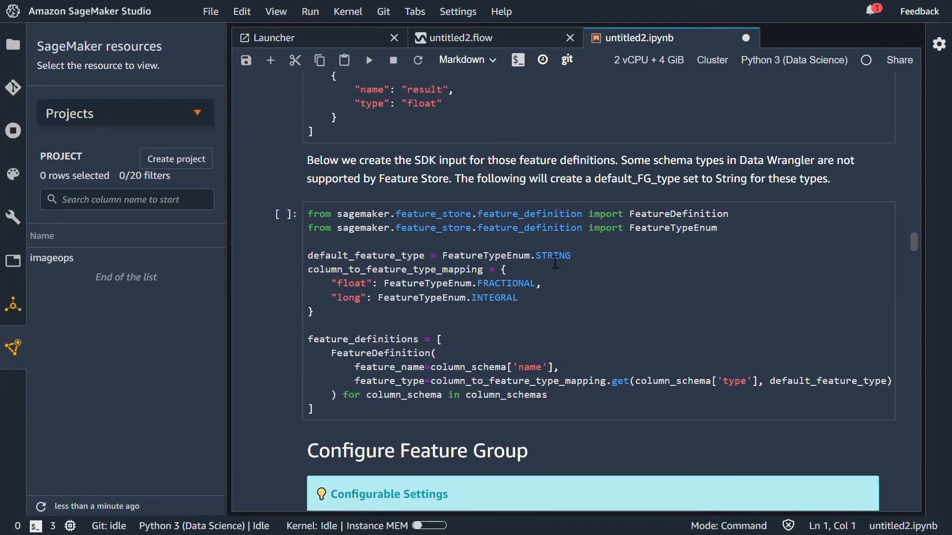
pyautogui.moveTo(724, 234); pyautogui.dragTo(343, 235)
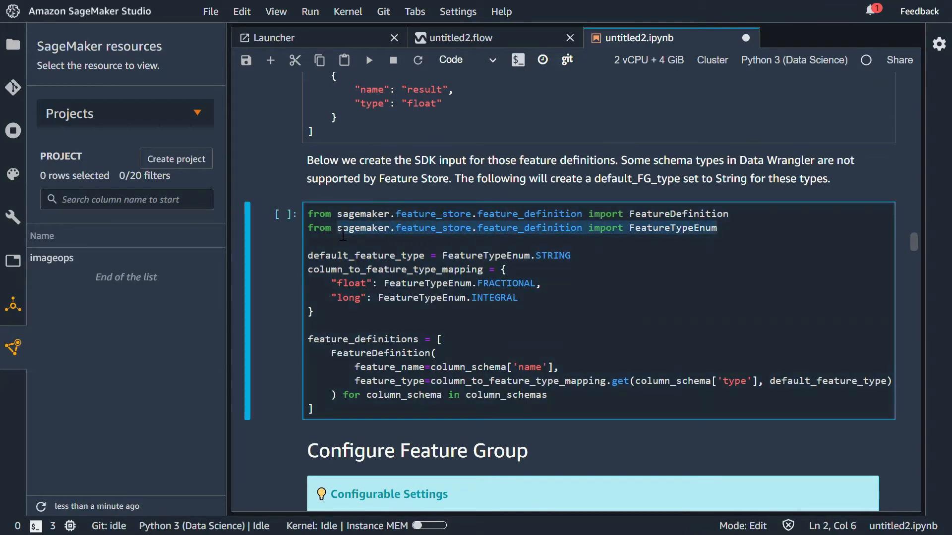
pyautogui.click(404, 269)
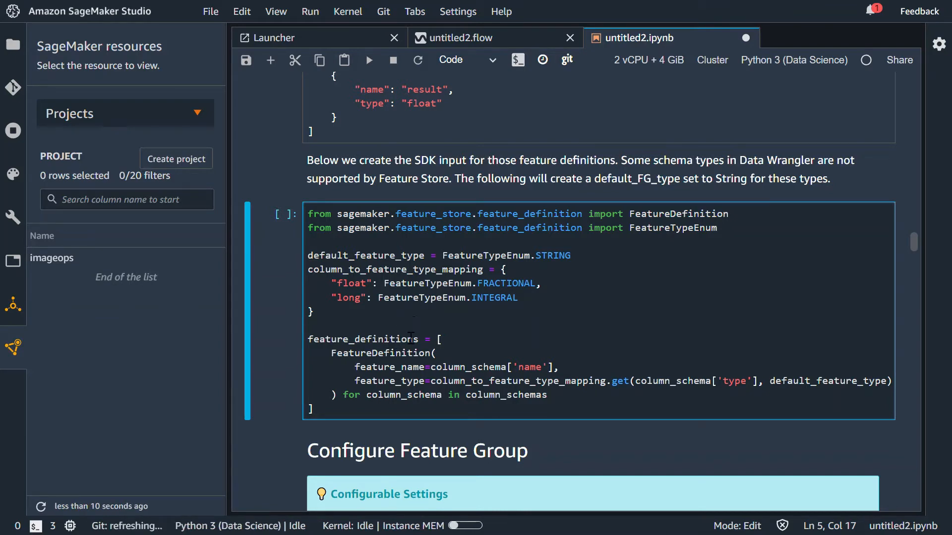
# Step: Trace the feature_name argument of FeatureDefinition back to the name entries of the column_schemas list
pyautogui.tripleClick(387, 373)
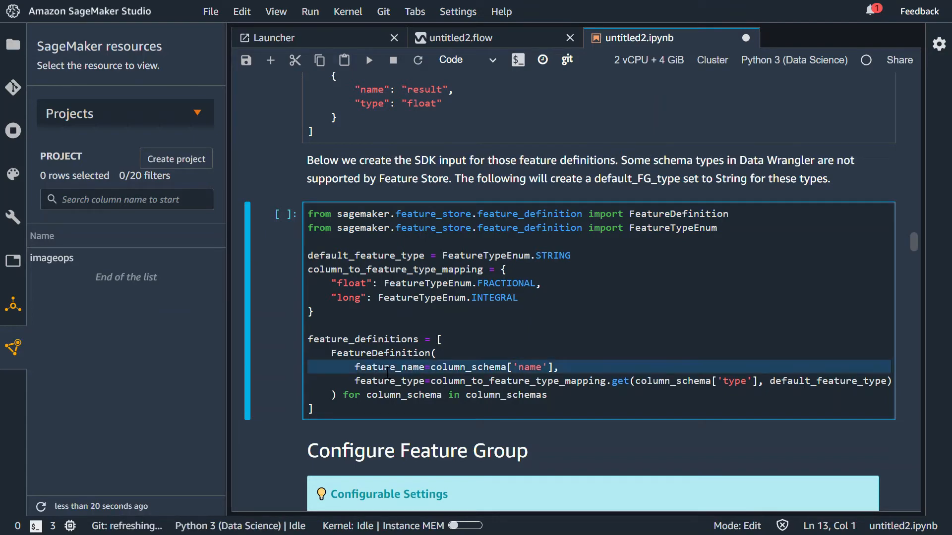
pyautogui.doubleClick(483, 369)
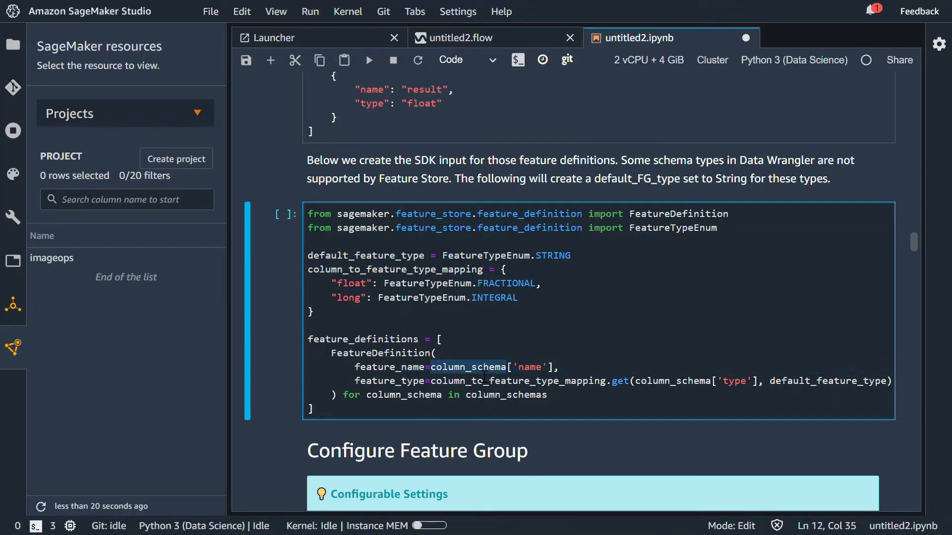
pyautogui.scroll(15, 549, 381)
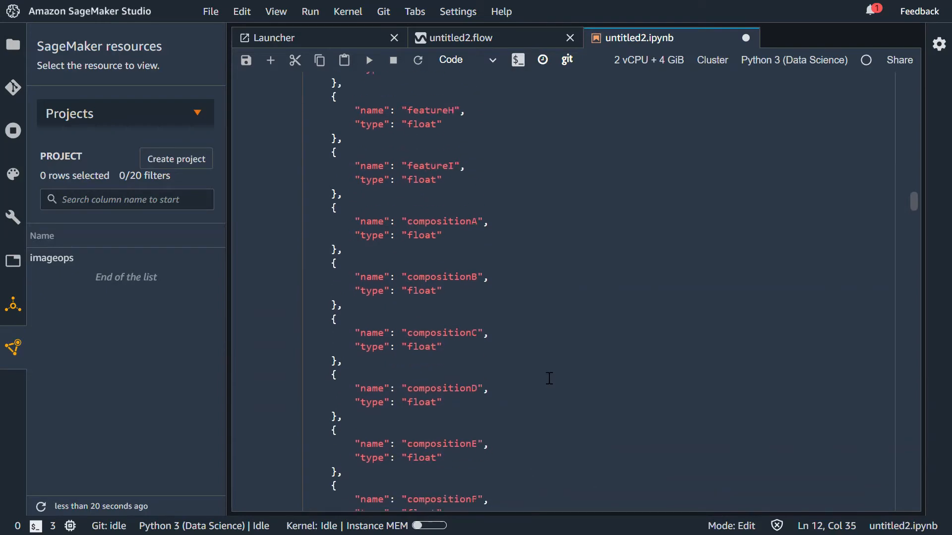
pyautogui.scroll(8, 540, 370)
pyautogui.scroll(-5, 540, 371)
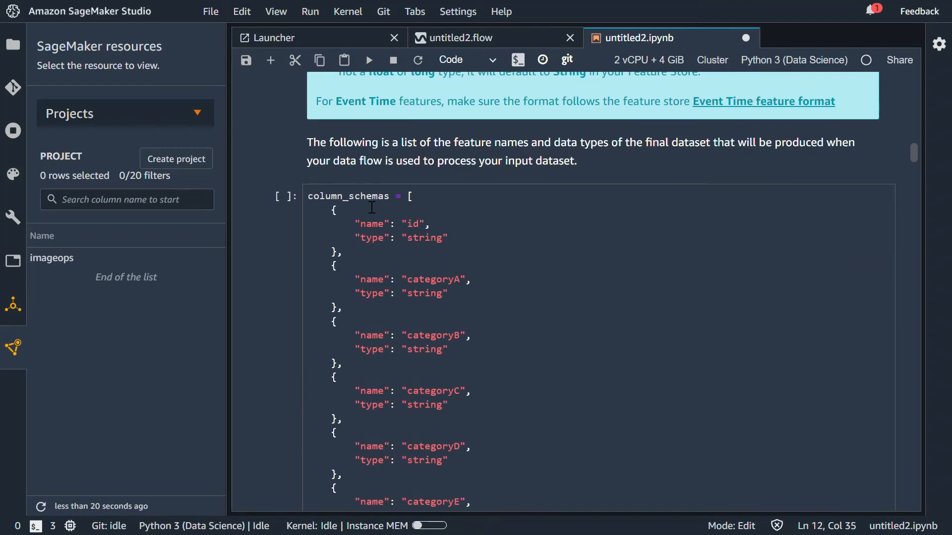
pyautogui.doubleClick(372, 204)
pyautogui.doubleClick(376, 224)
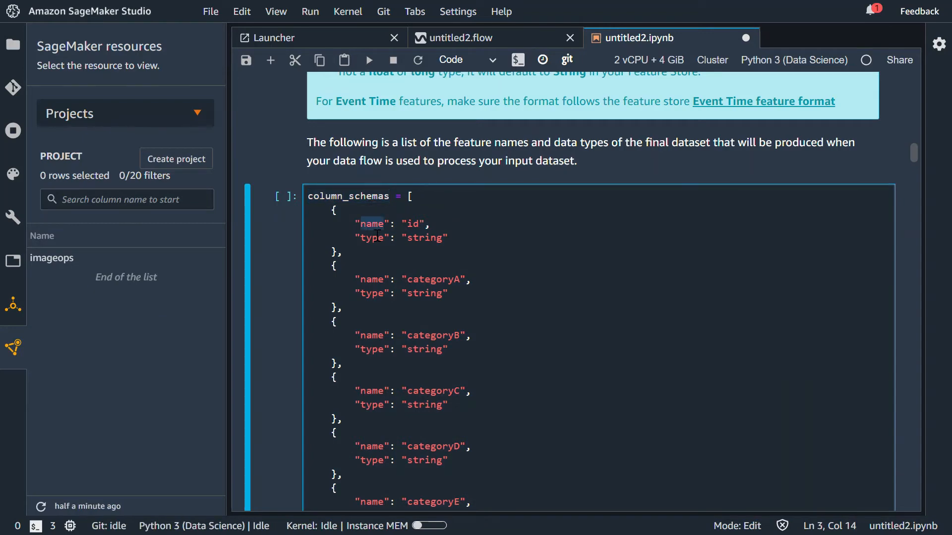
pyautogui.doubleClick(371, 280)
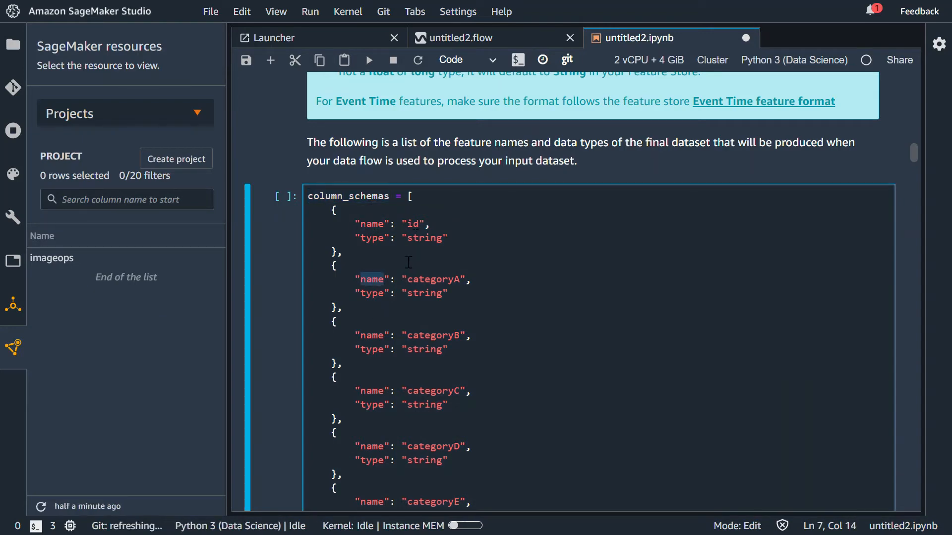
# Step: Examine the loop over column_schemas that builds feature_definitions and compare it with the full list of column names and types
pyautogui.scroll(-15, 434, 367)
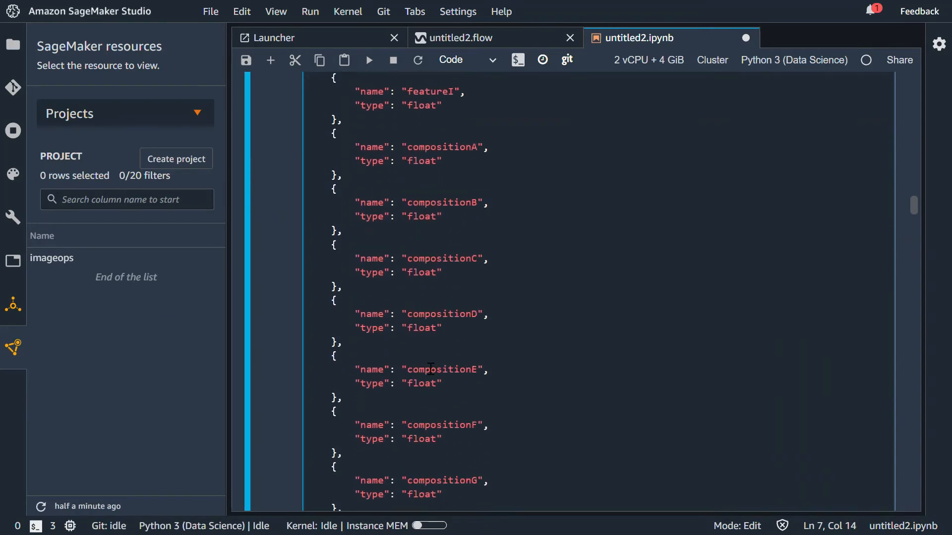
pyautogui.scroll(-5, 430, 363)
pyautogui.scroll(3, 422, 357)
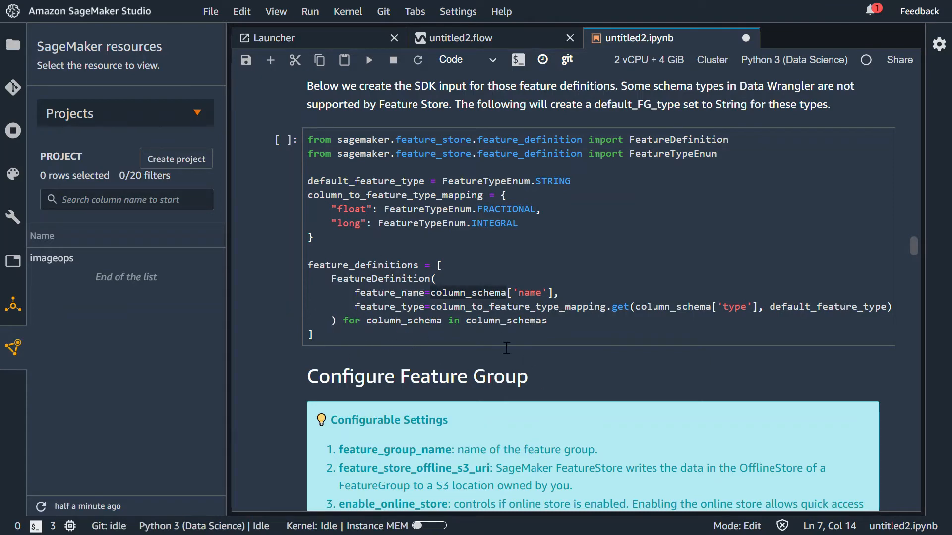
pyautogui.doubleClick(410, 327)
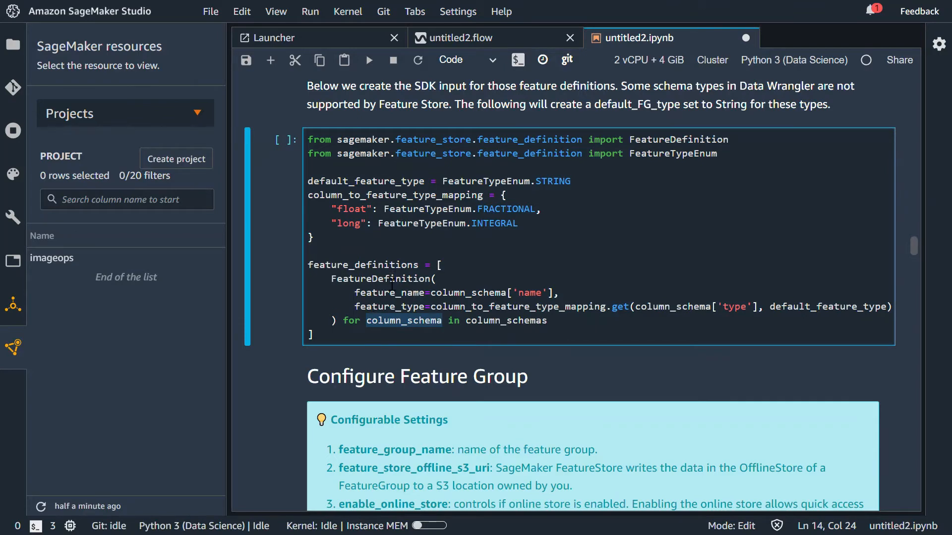
pyautogui.scroll(2, 526, 301)
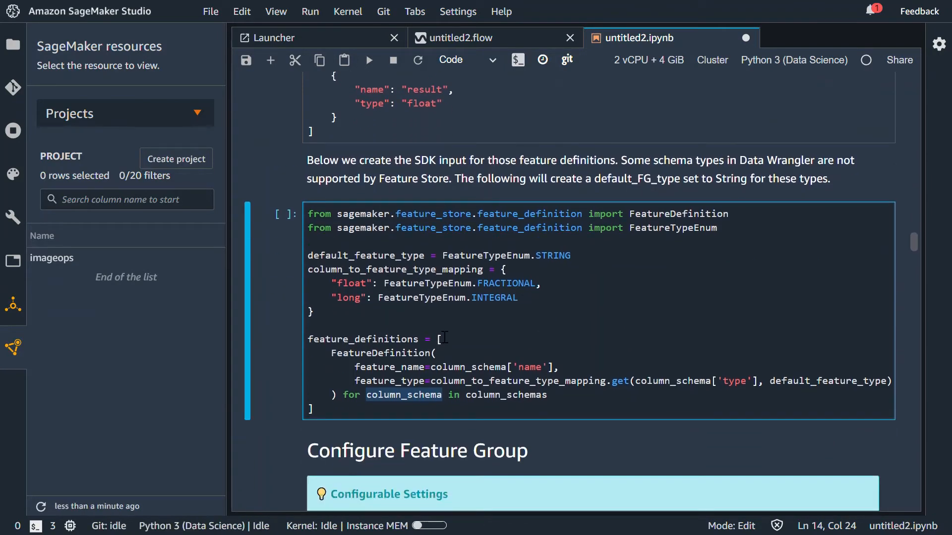
pyautogui.scroll(10, 445, 338)
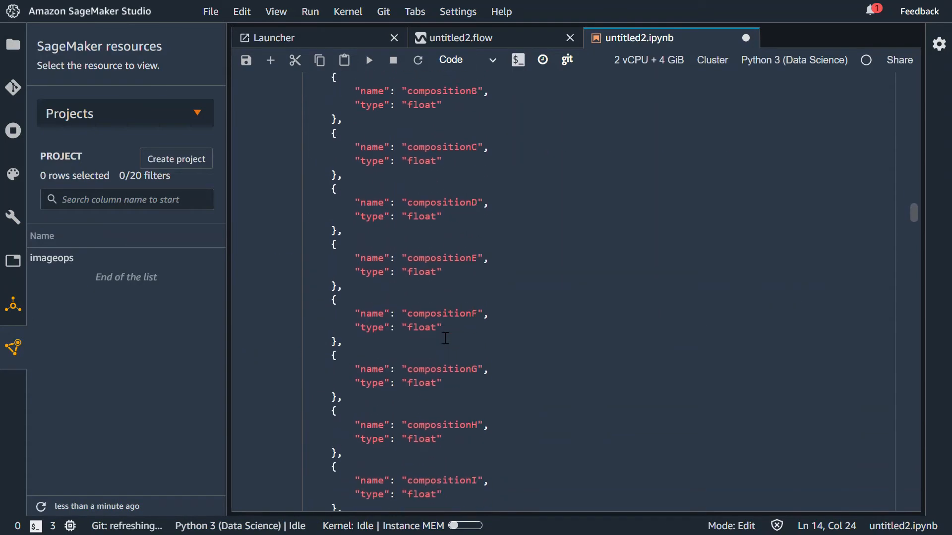
pyautogui.scroll(10, 445, 338)
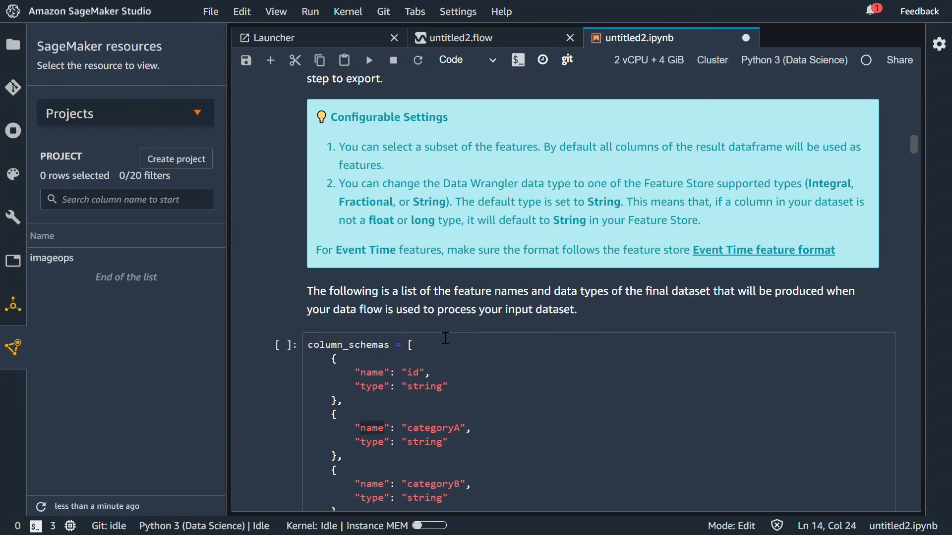
pyautogui.scroll(-20, 425, 358)
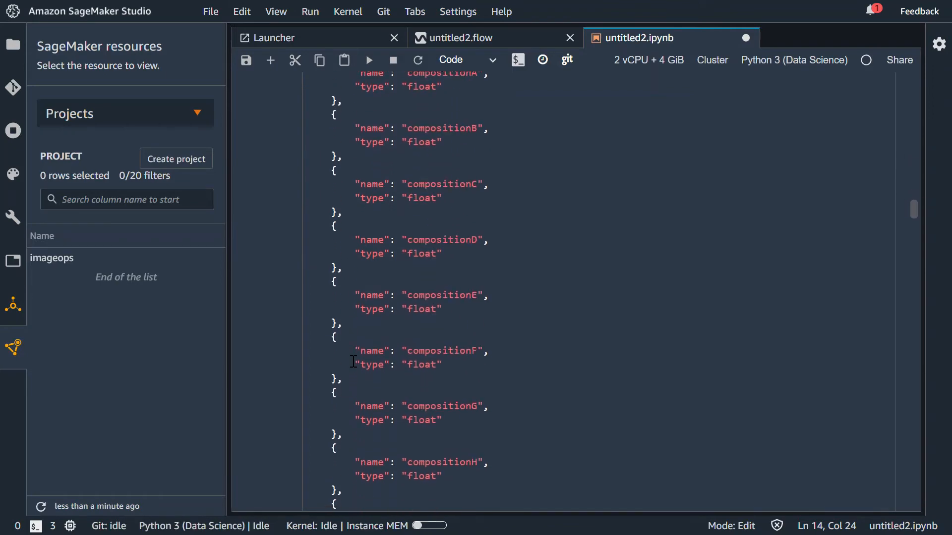
pyautogui.scroll(-5, 353, 361)
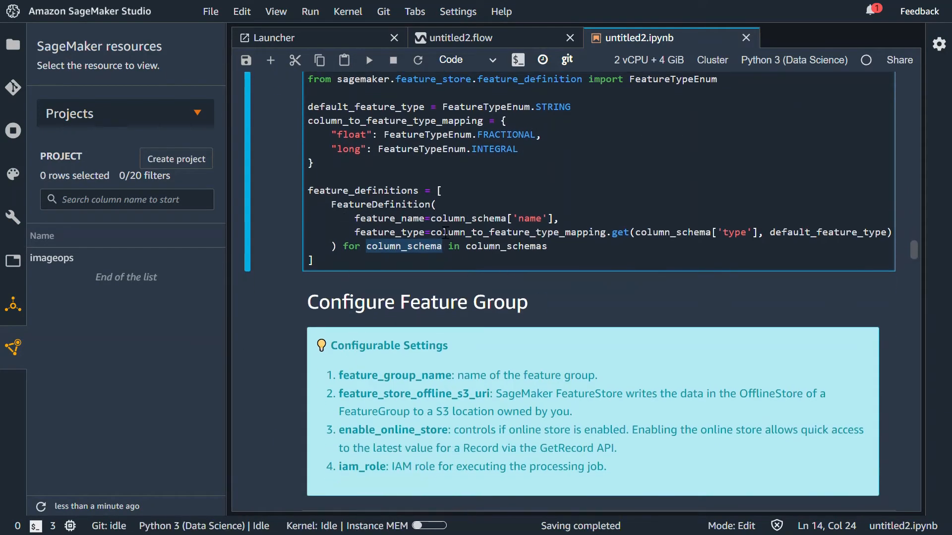
# Step: Review the configurable settings under Configure Feature Group and the code that sets the SageMaker session, bucket and IAM role
pyautogui.scroll(-5, 445, 231)
pyautogui.scroll(5, 445, 232)
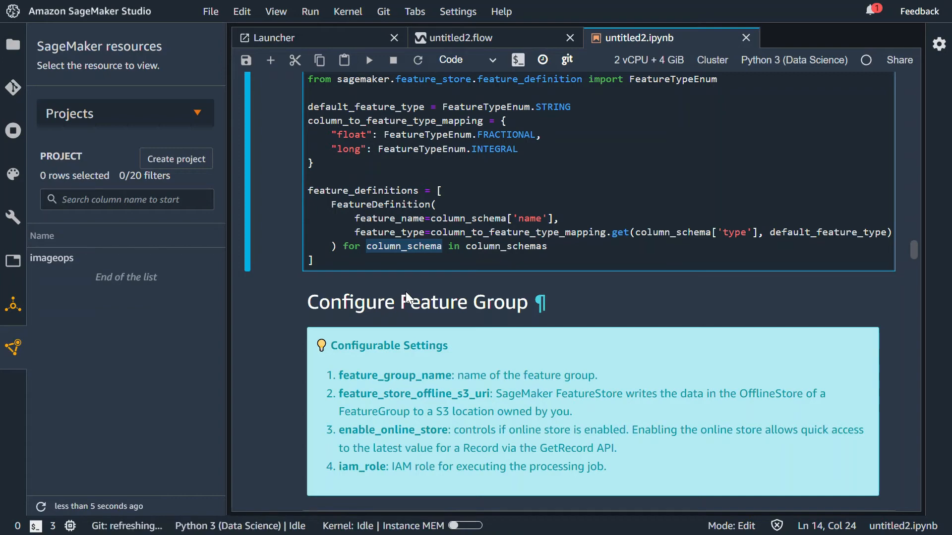
pyautogui.scroll(-6, 587, 301)
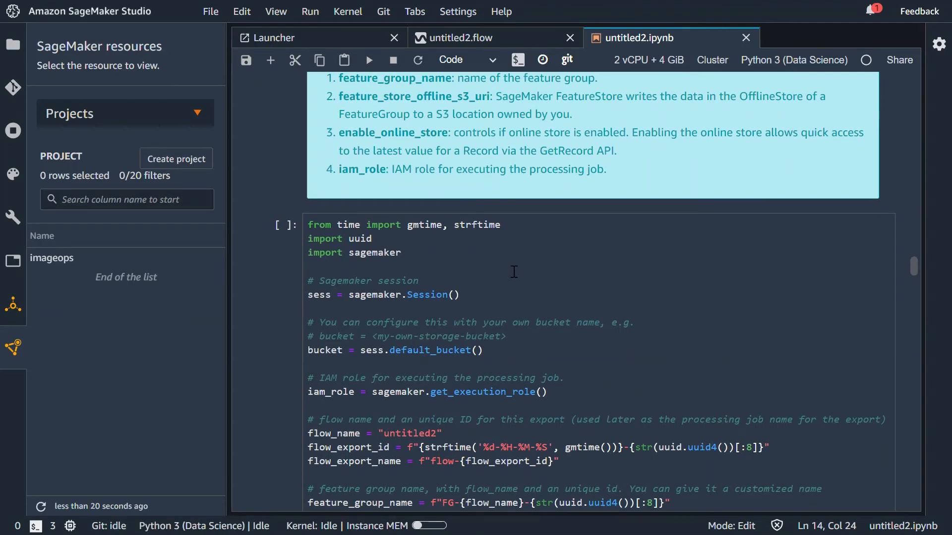
pyautogui.scroll(4, 514, 272)
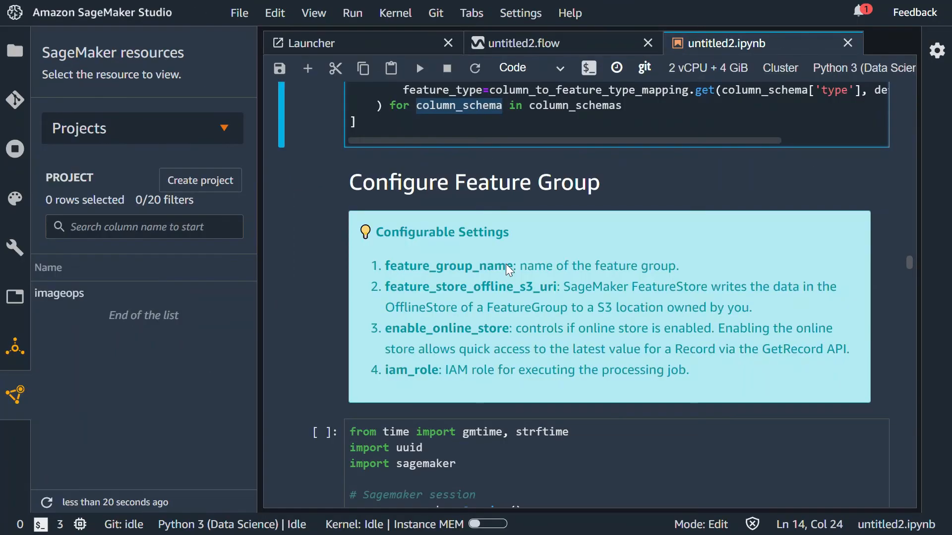
pyautogui.scroll(-5, 509, 270)
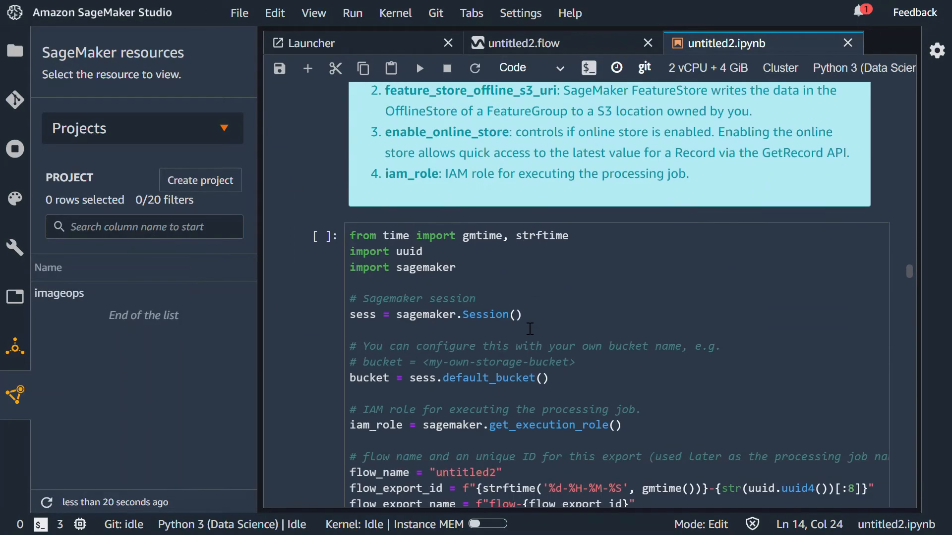
pyautogui.scroll(-2, 472, 317)
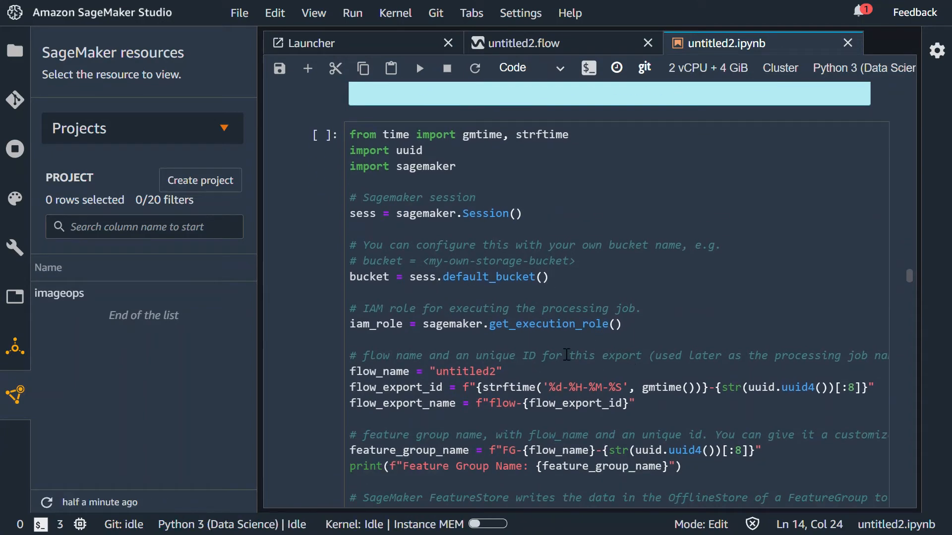
pyautogui.scroll(-2, 566, 354)
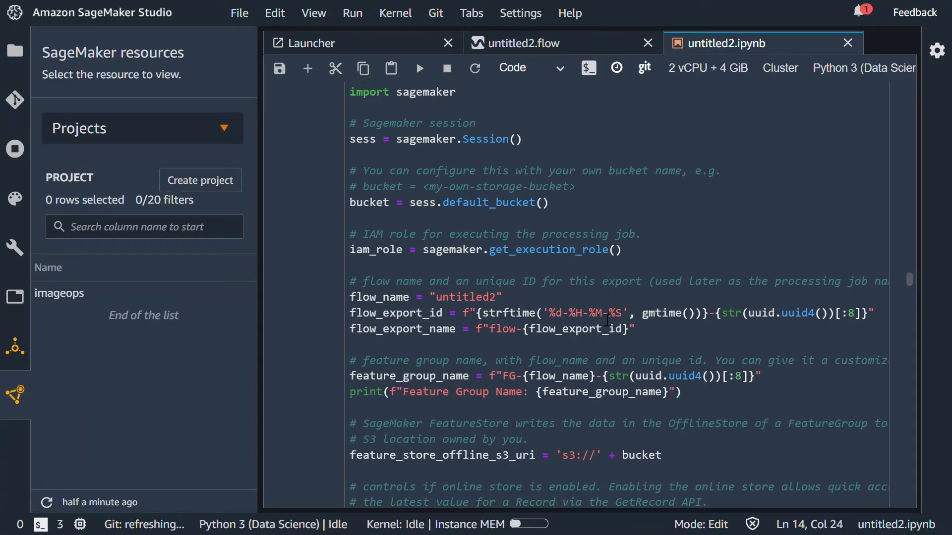
# Step: Examine the flow name, export ID, export name, feature group name and offline store S3 URI definitions in the configuration cell
pyautogui.click(607, 320)
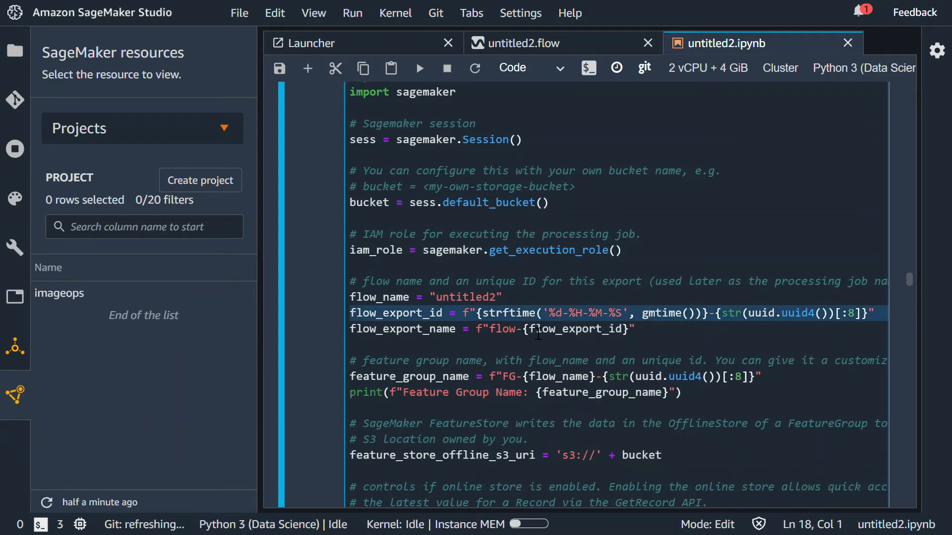
pyautogui.press('Down')
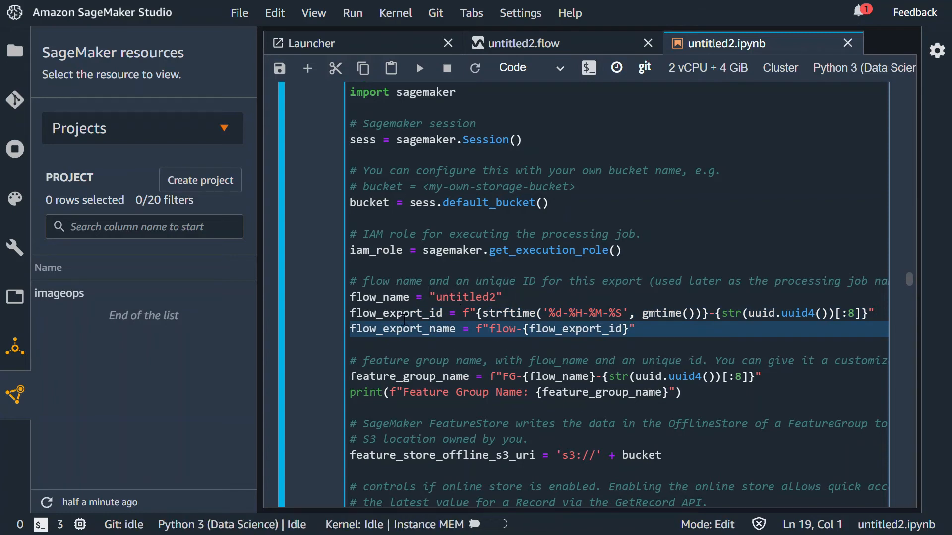
pyautogui.doubleClick(404, 317)
pyautogui.doubleClick(411, 330)
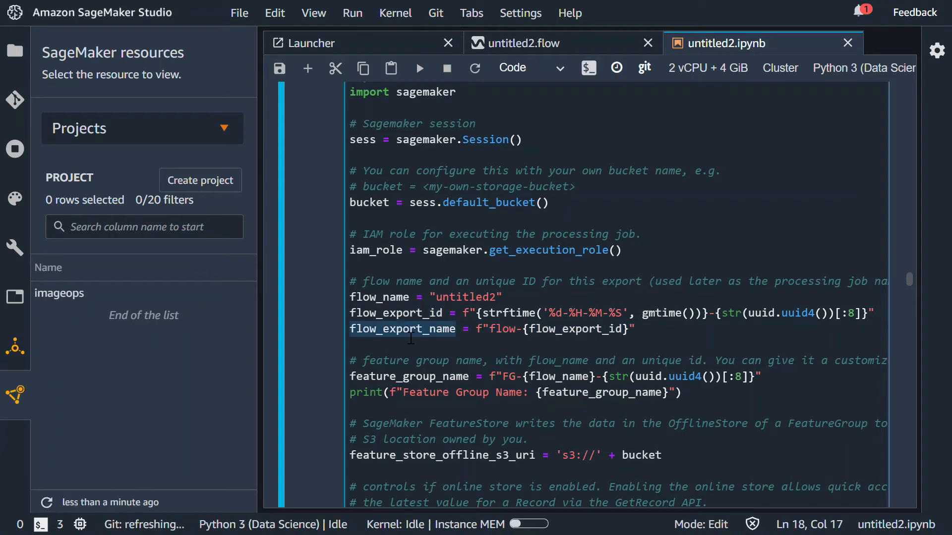
pyautogui.doubleClick(385, 298)
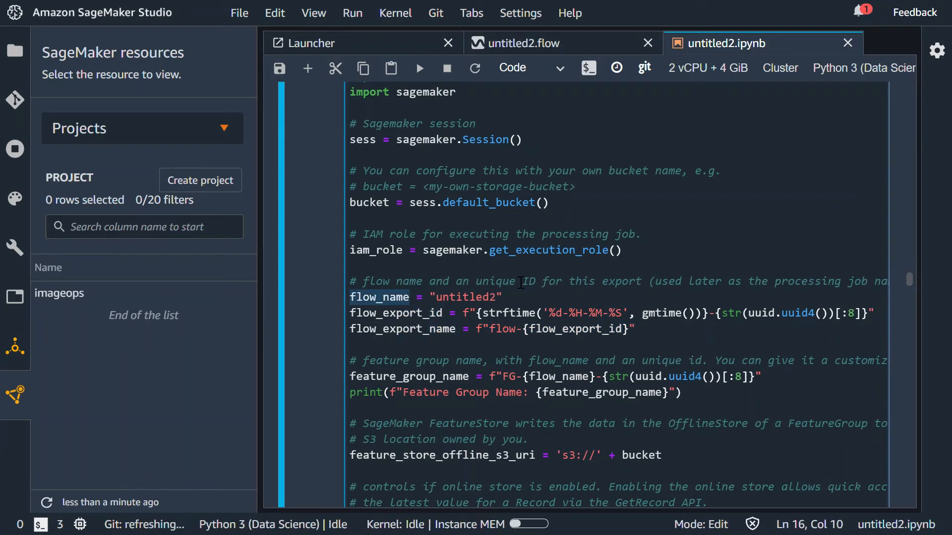
pyautogui.scroll(-3, 521, 283)
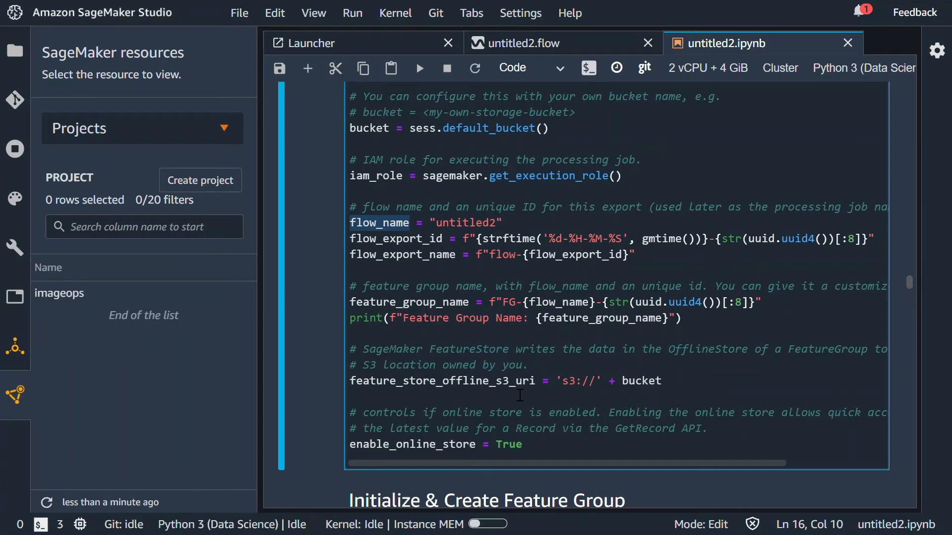
pyautogui.click(663, 382)
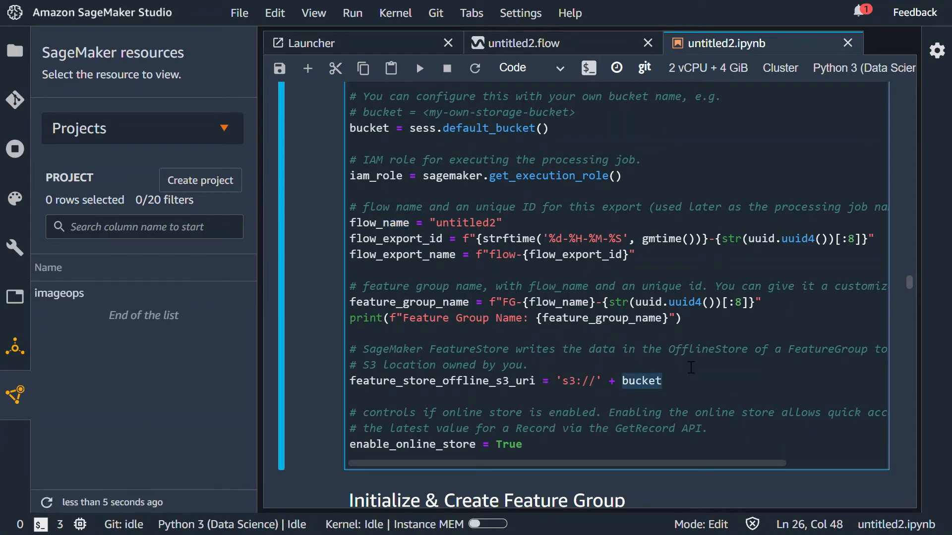
pyautogui.click(707, 354)
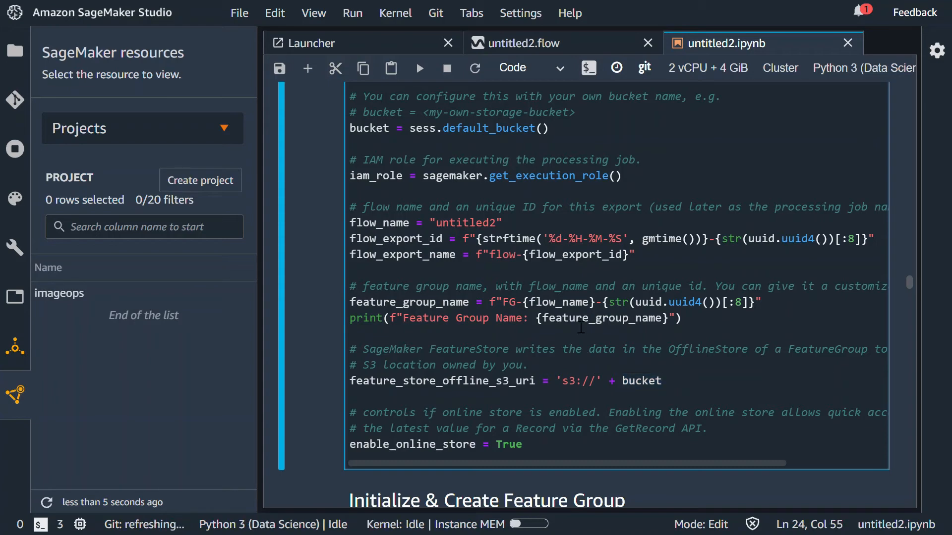
# Step: Review the Boto3 session cell under Initialize & Create Feature Group, including featurestore_runtime and feature_store_session
pyautogui.scroll(-3, 580, 327)
pyautogui.scroll(-3, 581, 327)
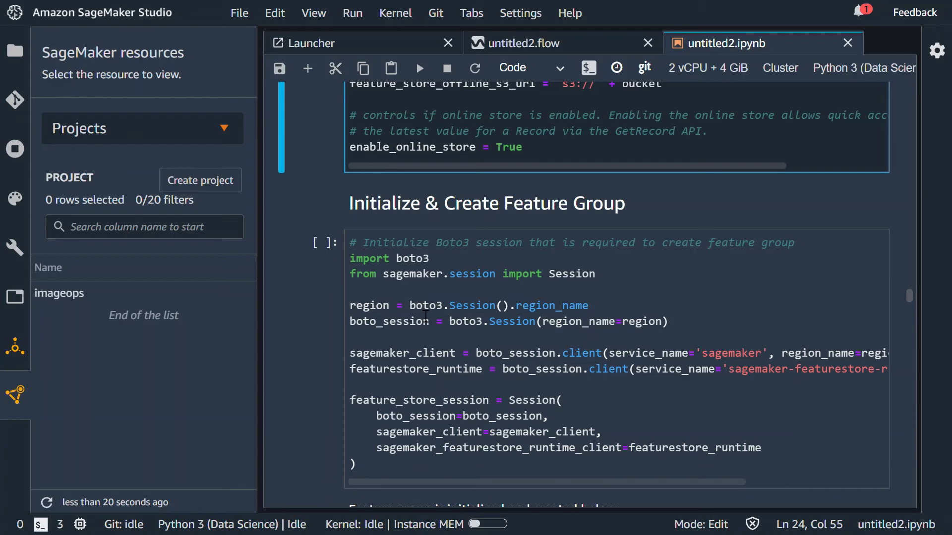
pyautogui.tripleClick(391, 371)
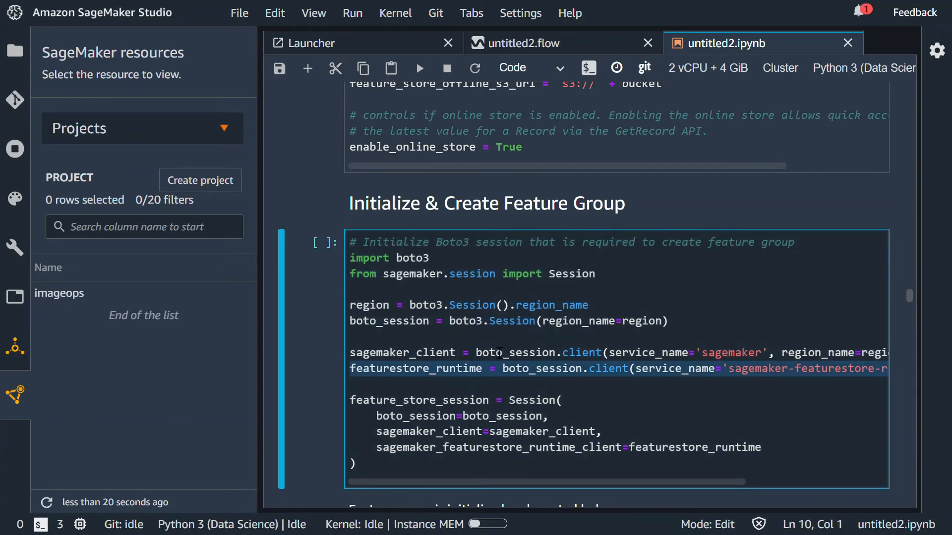
pyautogui.doubleClick(365, 404)
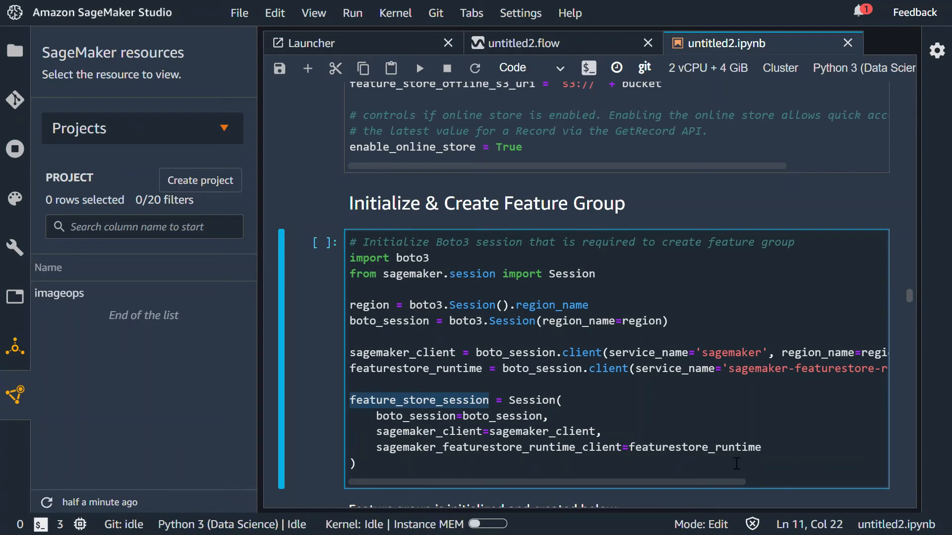
# Step: Examine the feature_group.create call and its S3 URI, record identifier, event time and role arguments
pyautogui.scroll(-5, 492, 304)
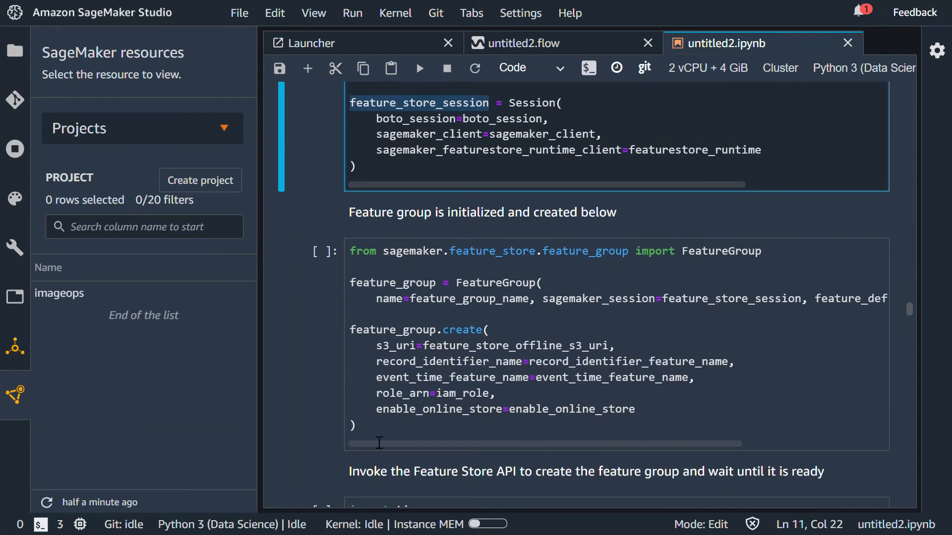
pyautogui.moveTo(380, 426); pyautogui.dragTo(457, 337)
pyautogui.doubleClick(456, 339)
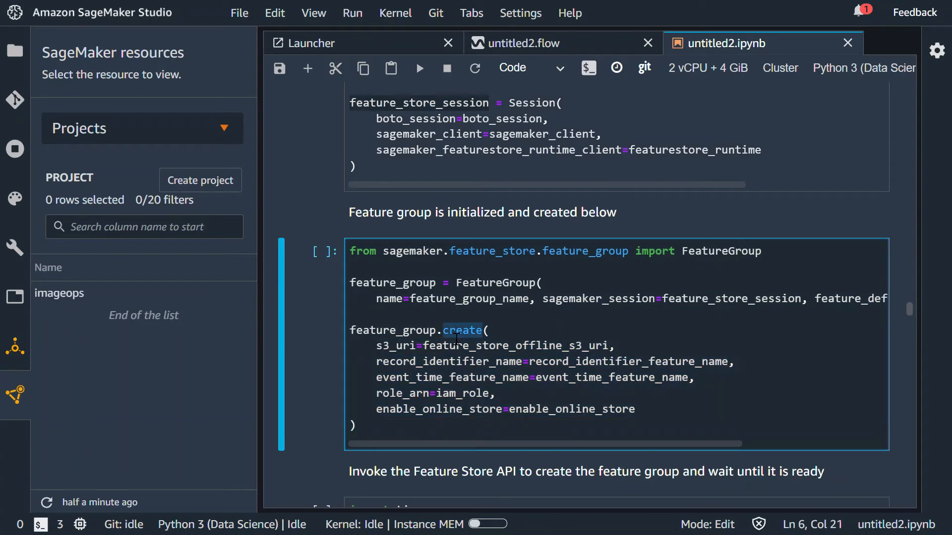
pyautogui.click(375, 353)
pyautogui.moveTo(375, 356); pyautogui.dragTo(635, 350)
pyautogui.tripleClick(367, 370)
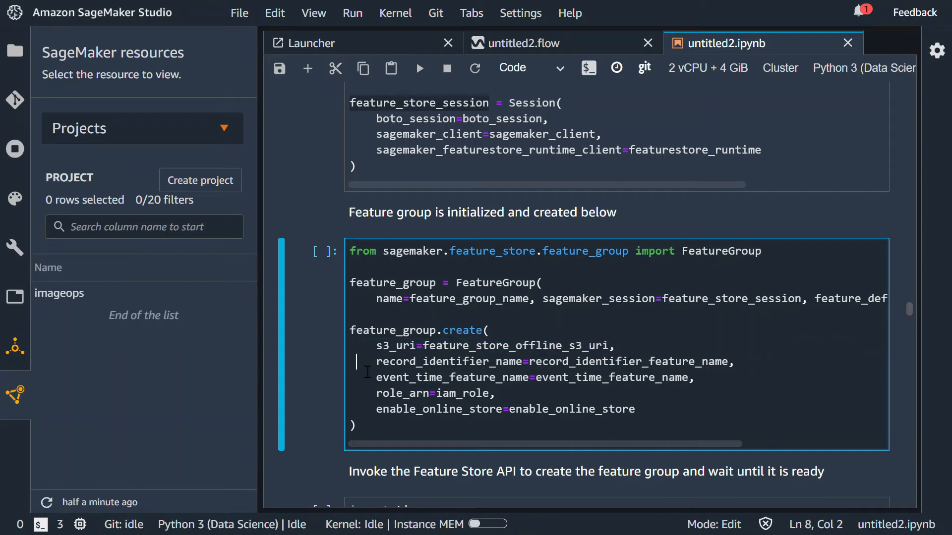
pyautogui.tripleClick(396, 381)
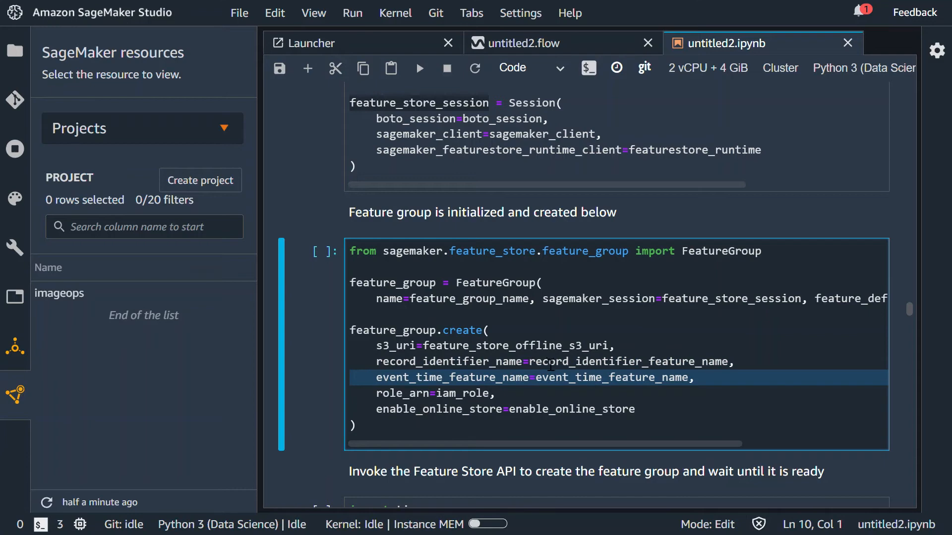
pyautogui.tripleClick(414, 395)
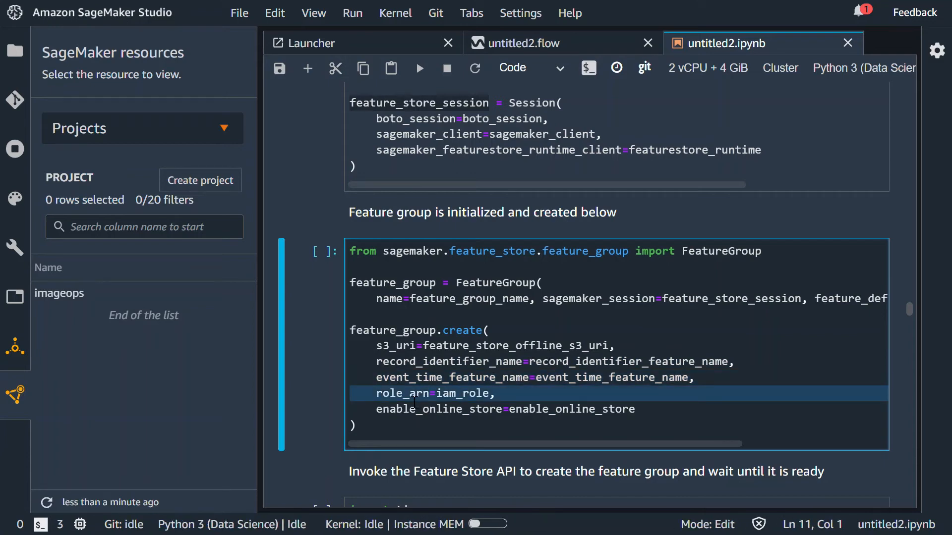
# Step: Check the enable_online_store argument of feature_group.create against its definition in the feature group configuration cell
pyautogui.doubleClick(442, 410)
pyautogui.scroll(10, 442, 422)
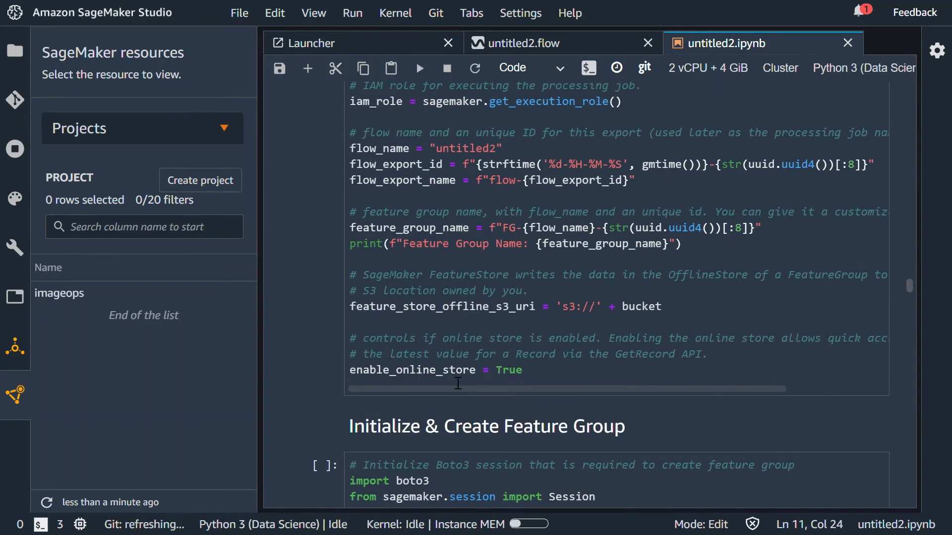
pyautogui.doubleClick(515, 371)
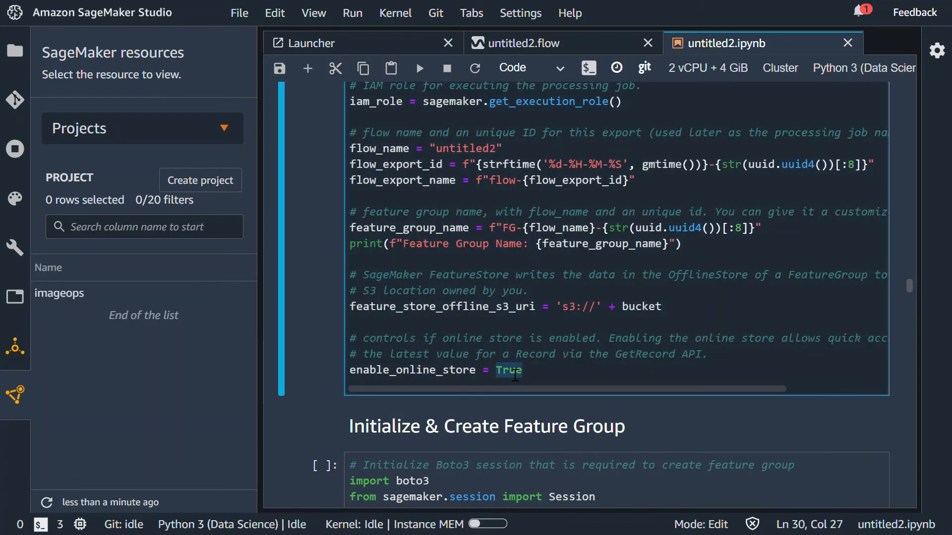
pyautogui.scroll(-7, 494, 375)
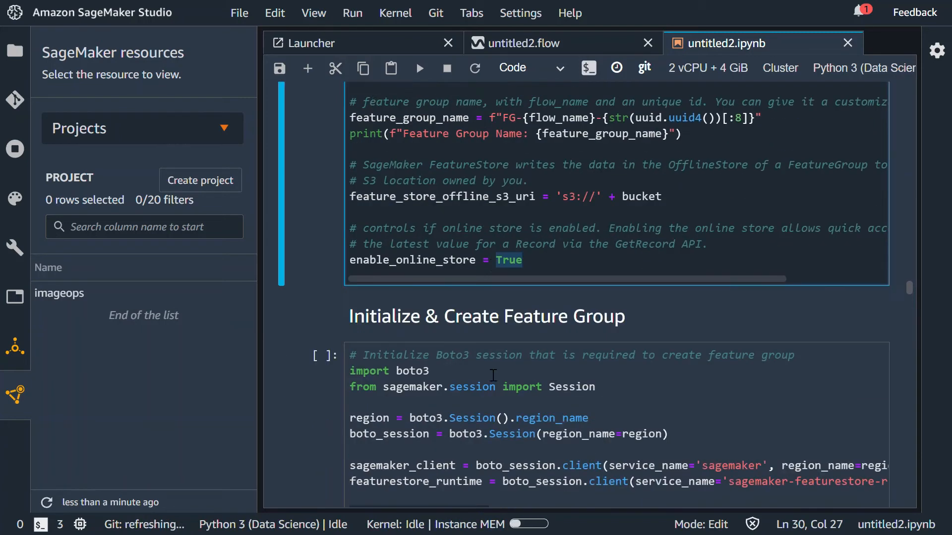
pyautogui.scroll(1, 530, 346)
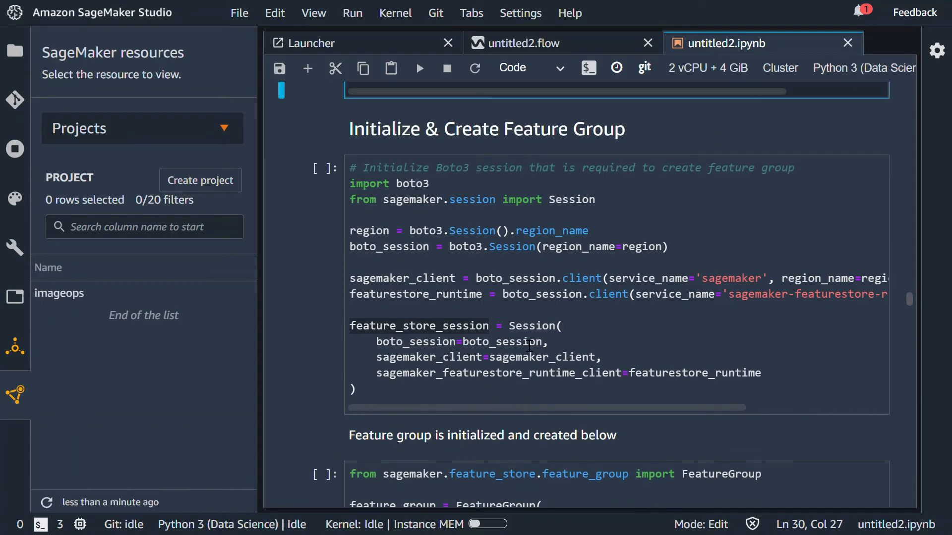
pyautogui.scroll(1, 506, 361)
pyautogui.scroll(-2, 496, 359)
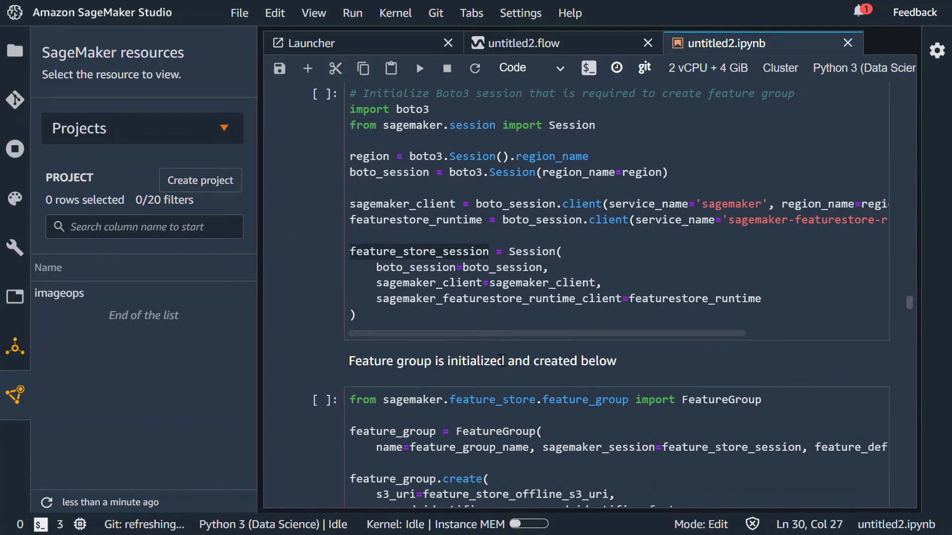
pyautogui.scroll(1, 475, 317)
pyautogui.scroll(2, 471, 317)
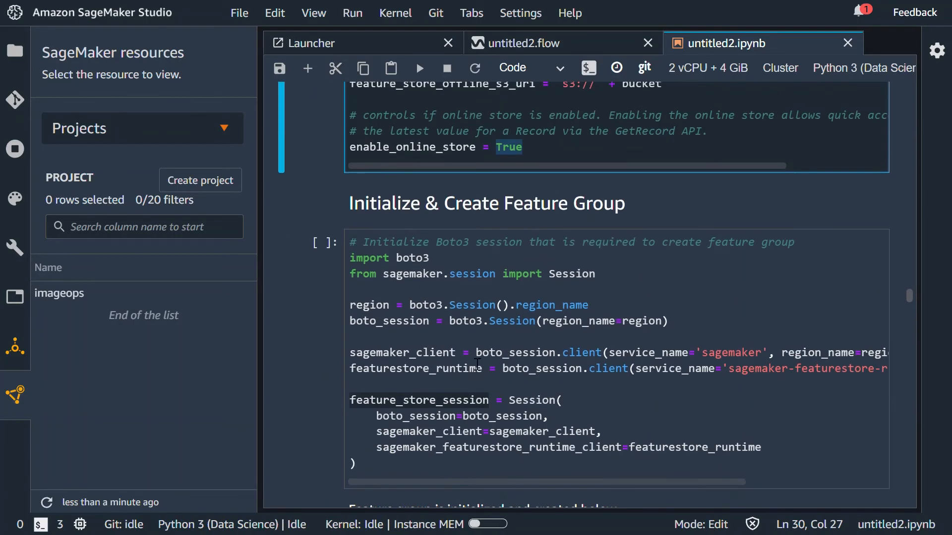
pyautogui.scroll(-8, 474, 372)
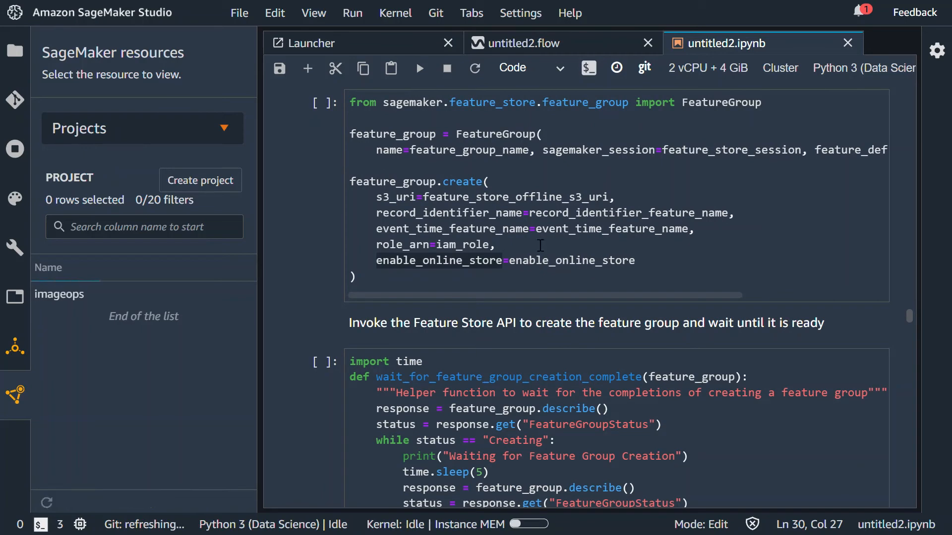
# Step: Review the wait_for_feature_group_creation_complete helper function, including its status polling loop and failure handling
pyautogui.scroll(-3, 476, 291)
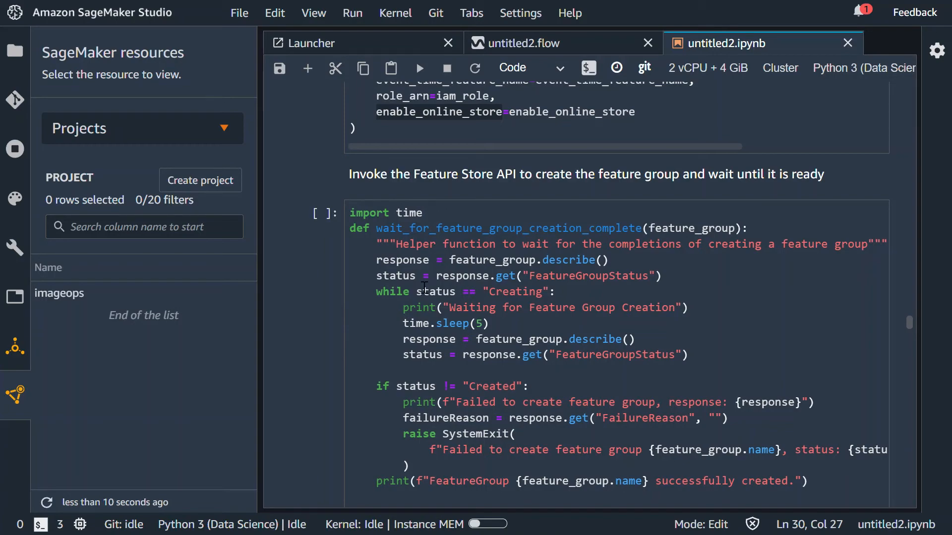
pyautogui.scroll(-2, 495, 299)
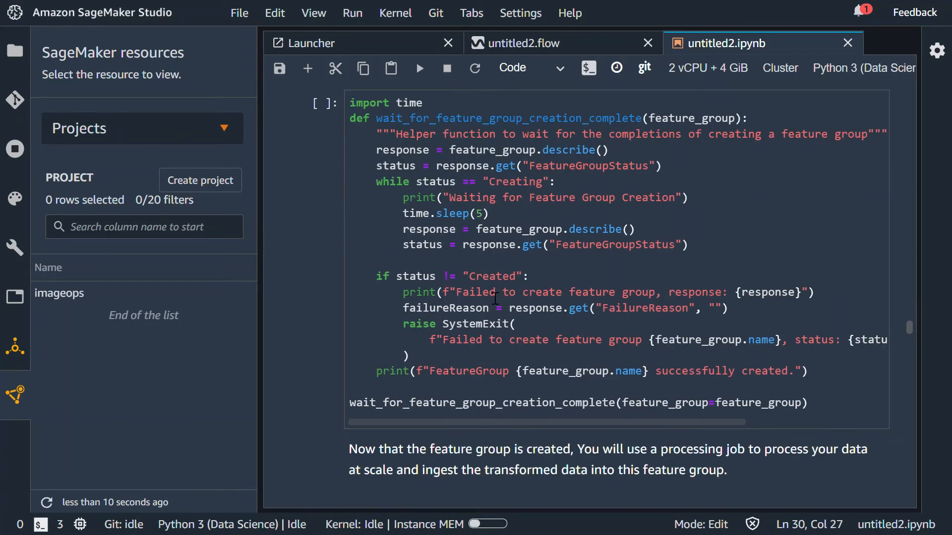
pyautogui.scroll(-6, 488, 293)
pyautogui.scroll(5, 466, 301)
pyautogui.scroll(-1, 534, 297)
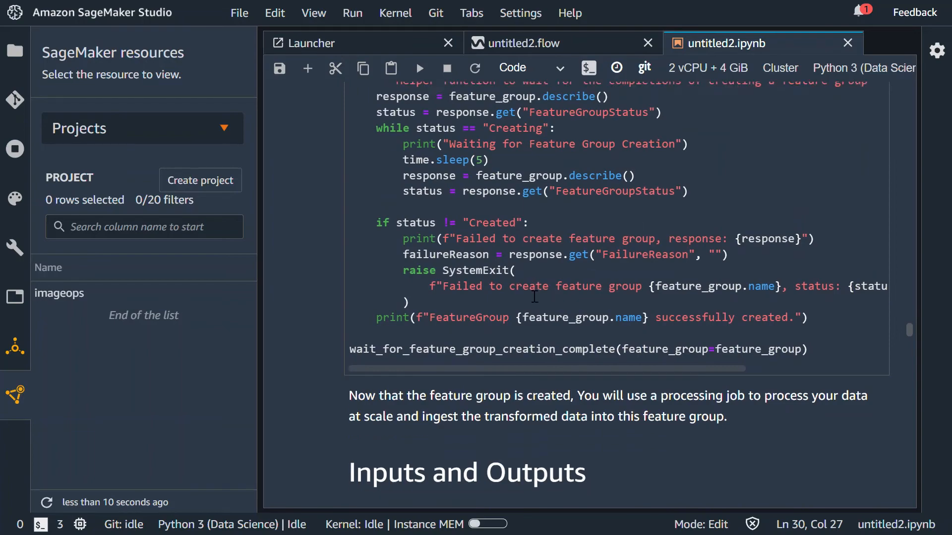
# Step: Review the Inputs and Outputs cells for the train-tab.csv S3 source and Feature Store output, plus the flow upload code
pyautogui.scroll(-10, 534, 296)
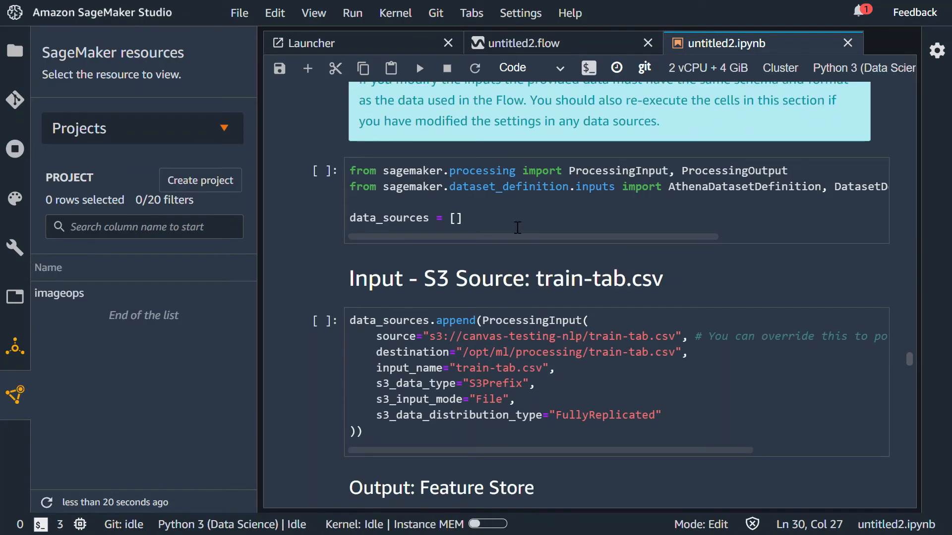
pyautogui.scroll(-4, 532, 249)
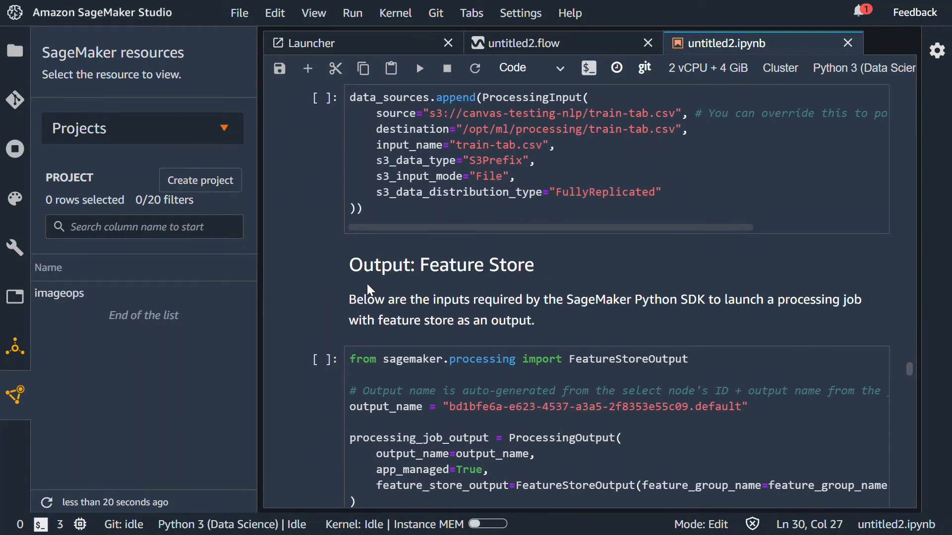
pyautogui.scroll(2, 456, 287)
pyautogui.scroll(-5, 450, 216)
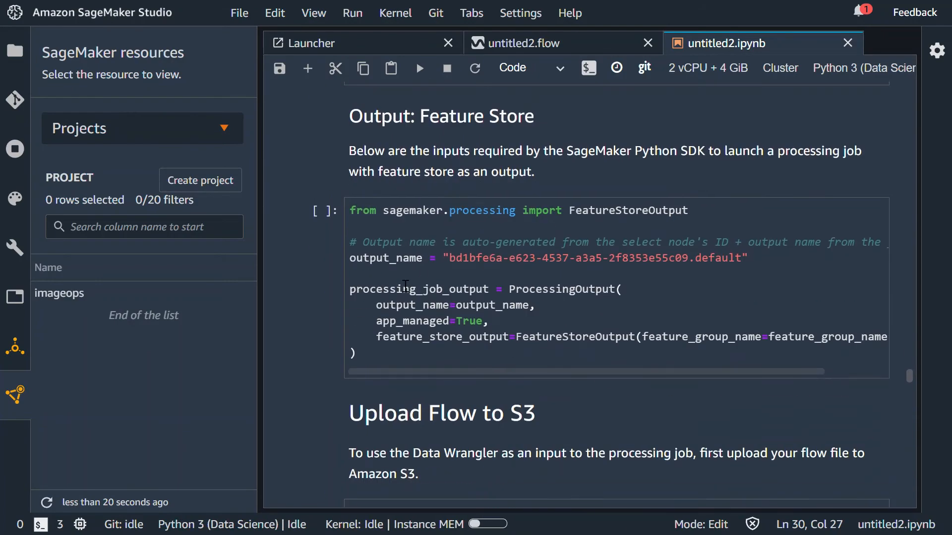
pyautogui.scroll(-6, 427, 270)
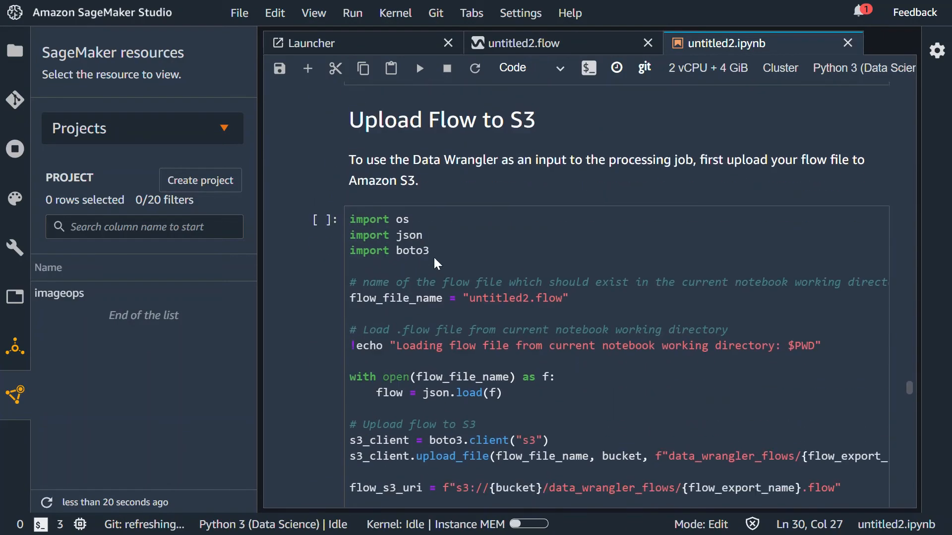
pyautogui.scroll(-7, 442, 265)
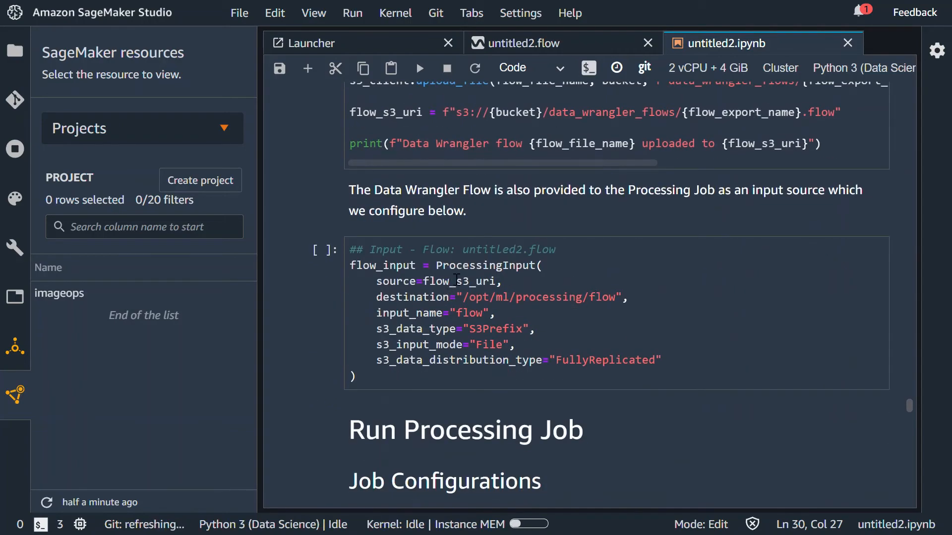
# Step: Revisit the feature_group.create cell and the creation wait function above the Inputs and Outputs section
pyautogui.scroll(15, 493, 301)
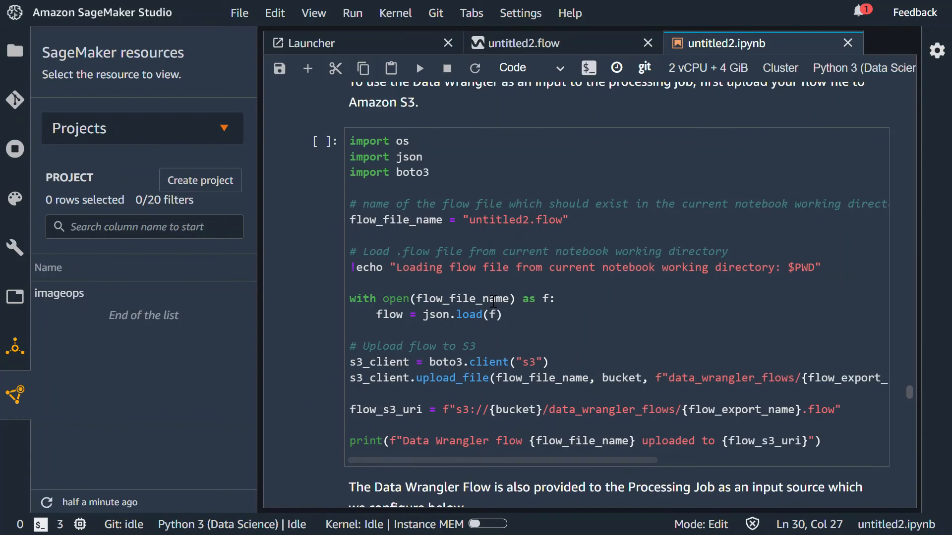
pyautogui.scroll(15, 493, 302)
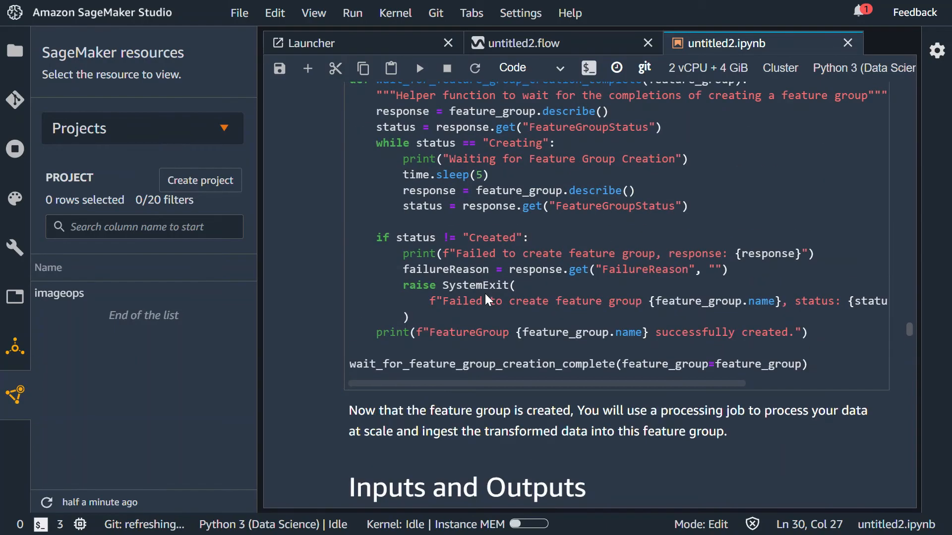
pyautogui.scroll(-14, 493, 301)
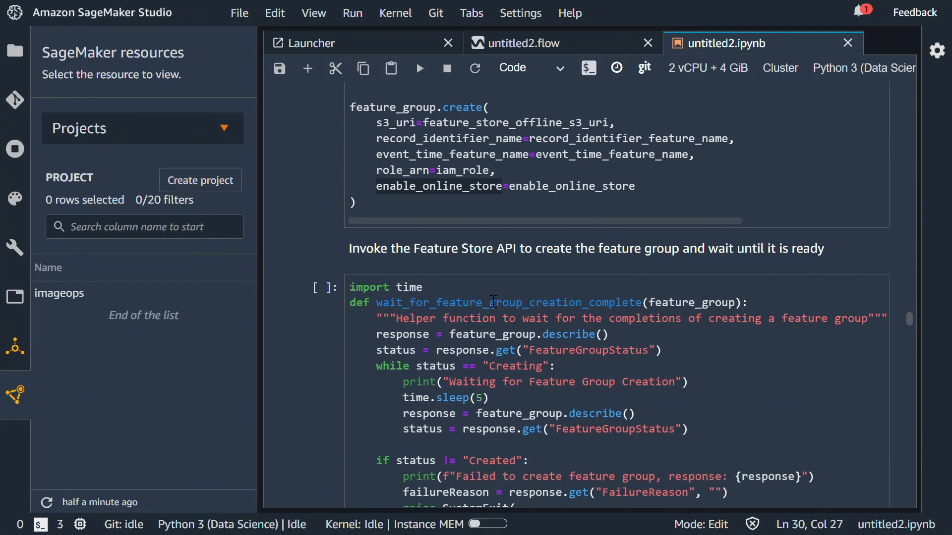
pyautogui.scroll(5, 495, 277)
pyautogui.scroll(-20, 542, 263)
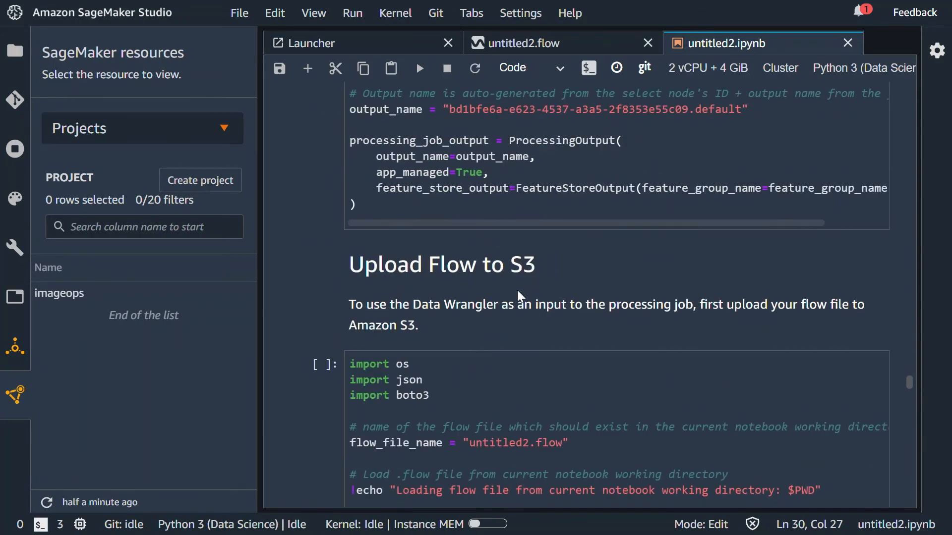
# Step: Examine the flow_file_name definition and the code that loads the flow and uploads it under Upload Flow to S3
pyautogui.scroll(-3, 542, 270)
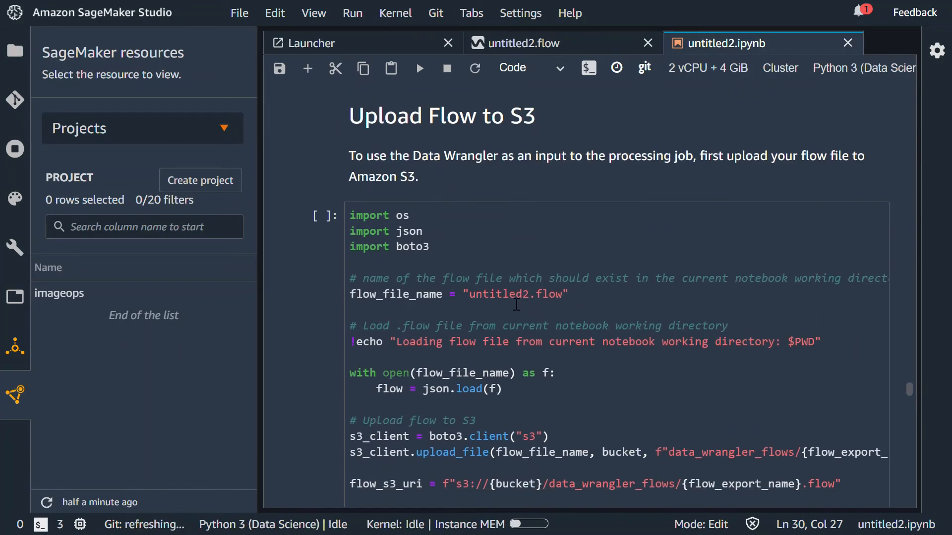
pyautogui.moveTo(469, 296); pyautogui.dragTo(567, 298)
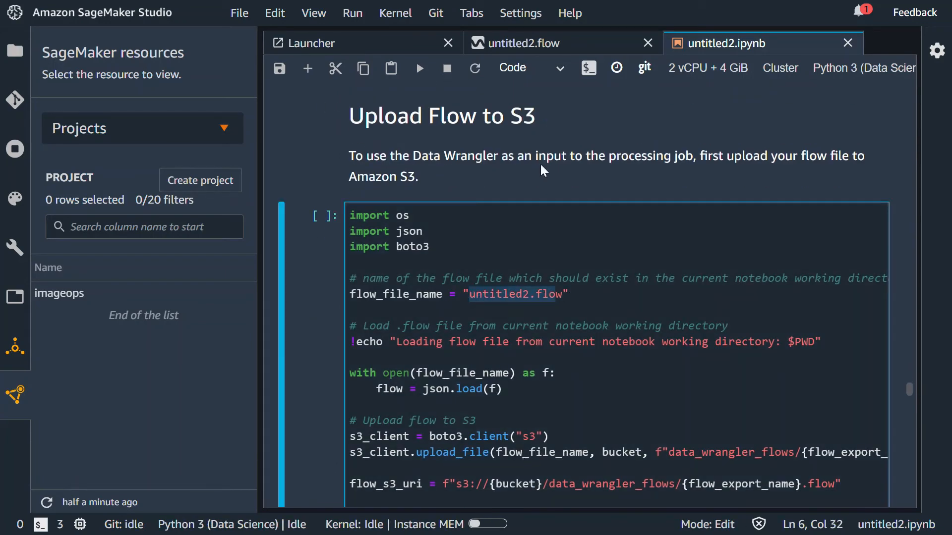
pyautogui.tripleClick(410, 313)
pyautogui.scroll(-7, 529, 300)
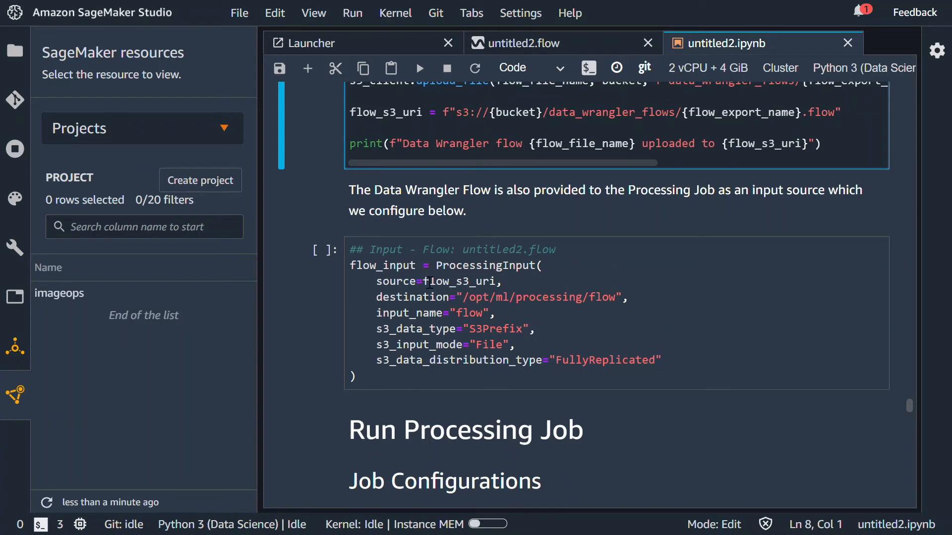
# Step: Examine the flow_input ProcessingInput and trace its flow_s3_uri source back to the definition in the upload cell
pyautogui.moveTo(376, 386); pyautogui.dragTo(444, 272)
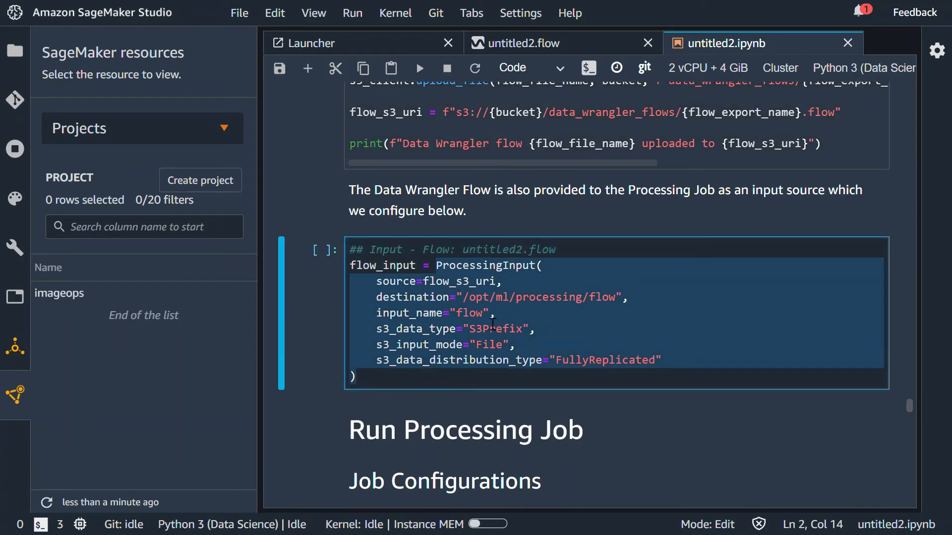
pyautogui.doubleClick(467, 282)
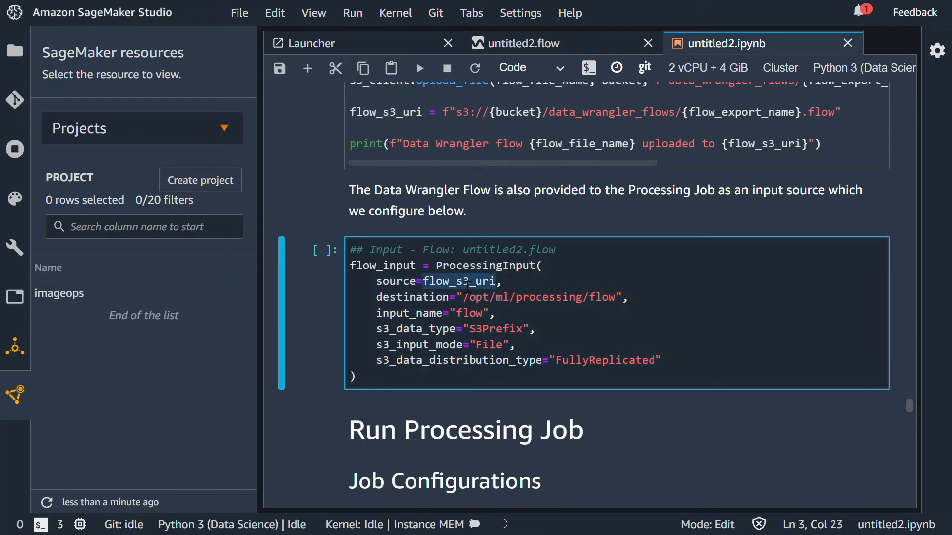
pyautogui.scroll(5, 468, 286)
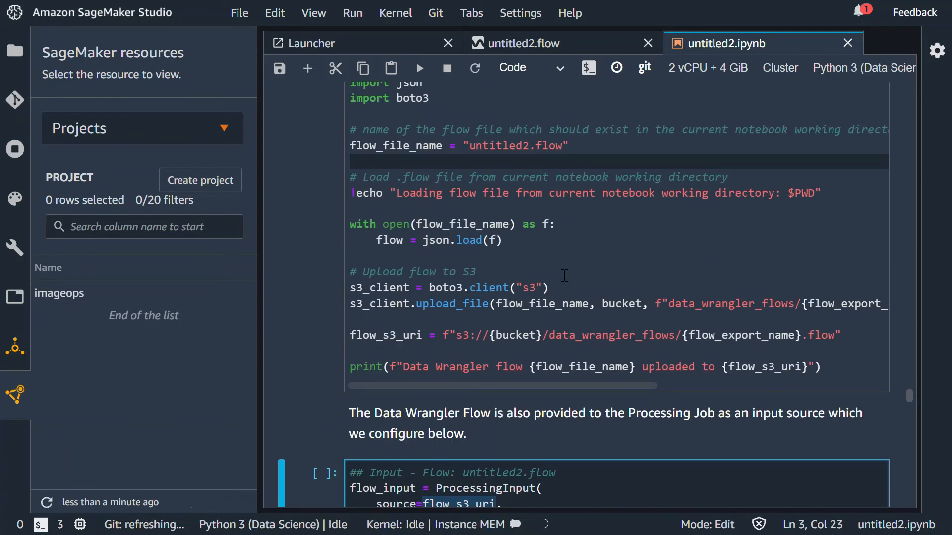
pyautogui.tripleClick(381, 344)
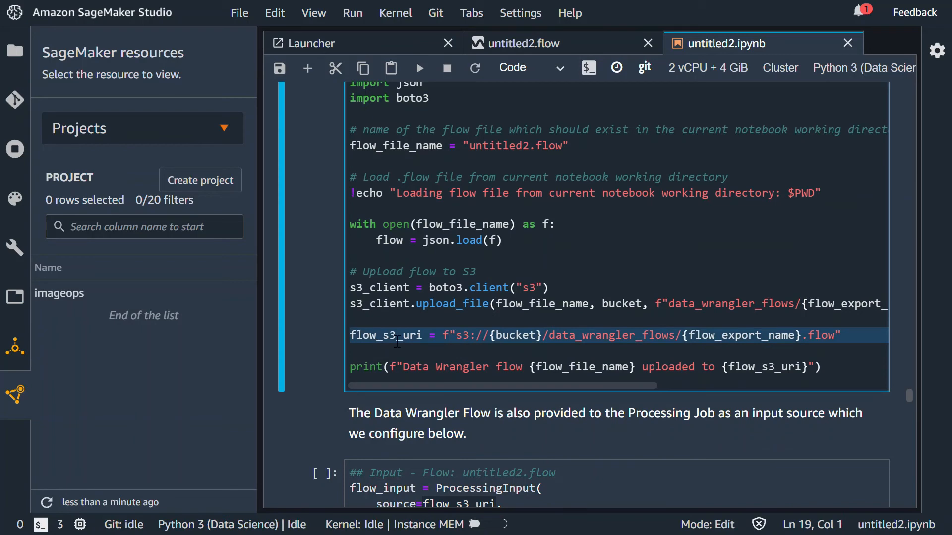
pyautogui.doubleClick(396, 341)
pyautogui.scroll(-5, 411, 325)
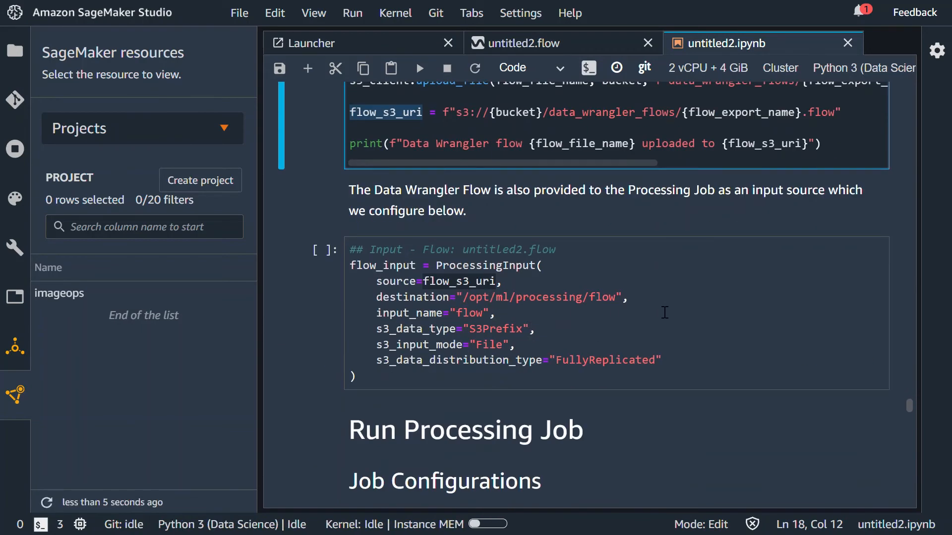
# Step: Review the configurable settings for processing jobs listed under Job Configurations in the Run Processing Job section
pyautogui.scroll(-5, 688, 303)
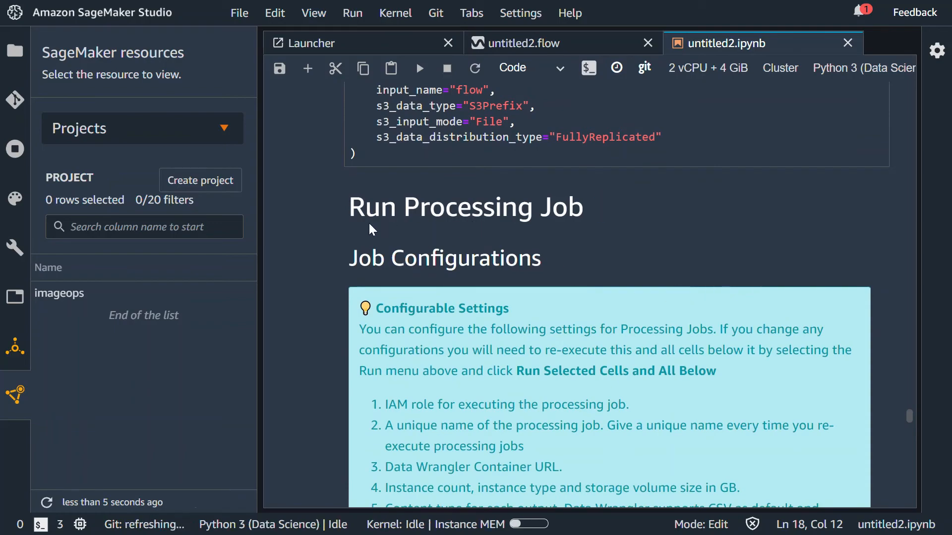
pyautogui.scroll(5, 454, 214)
pyautogui.scroll(-16, 432, 273)
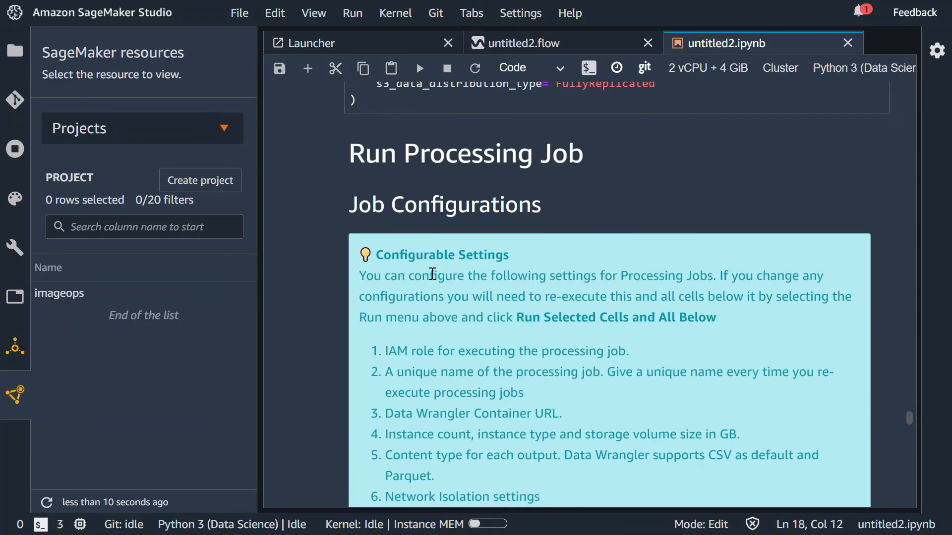
pyautogui.scroll(2, 432, 274)
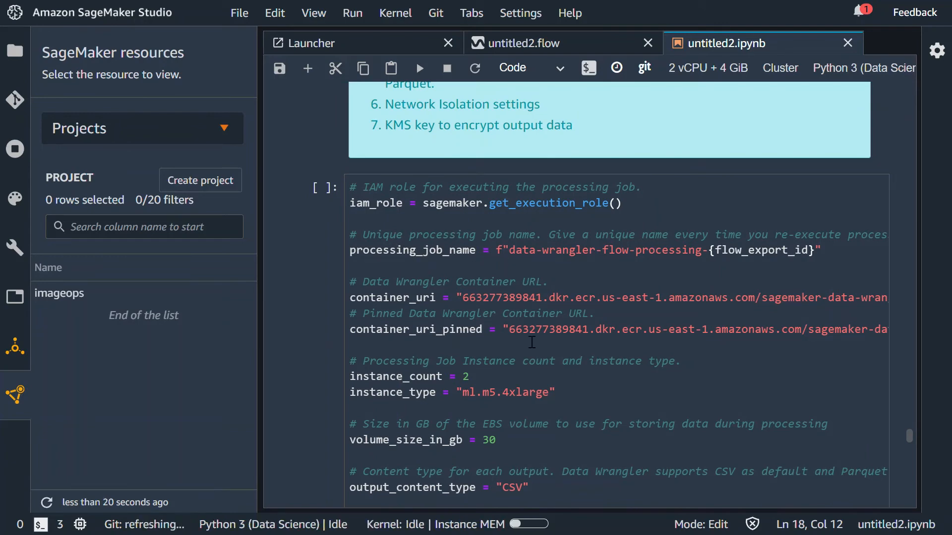
# Step: Examine the instance type, instance count, volume size, output content type, network isolation and KMS key settings in the job configuration cell
pyautogui.doubleClick(406, 393)
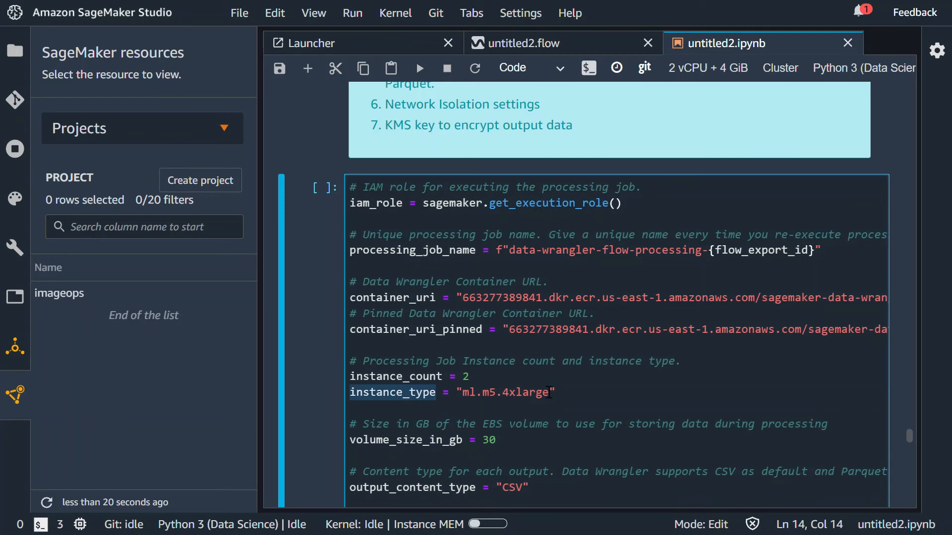
pyautogui.doubleClick(435, 384)
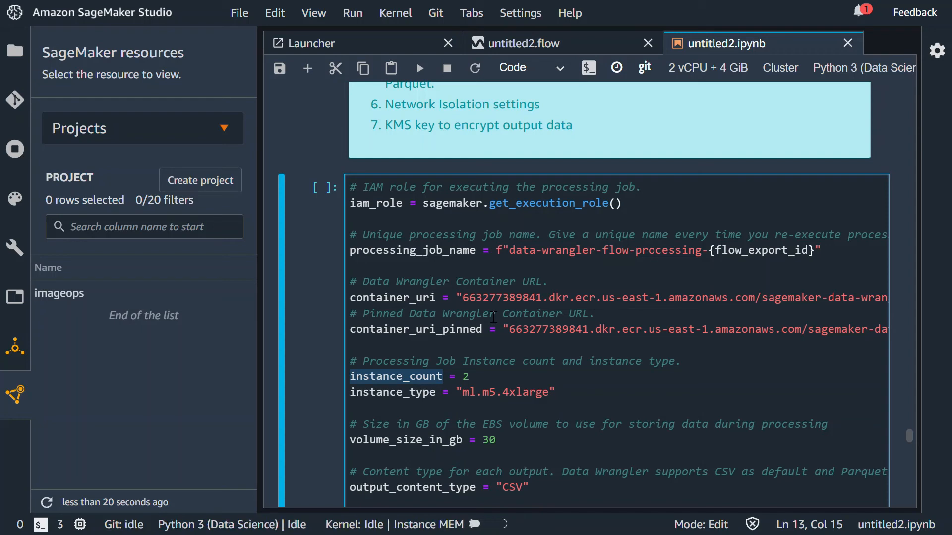
pyautogui.scroll(-3, 474, 282)
pyautogui.scroll(-3, 474, 283)
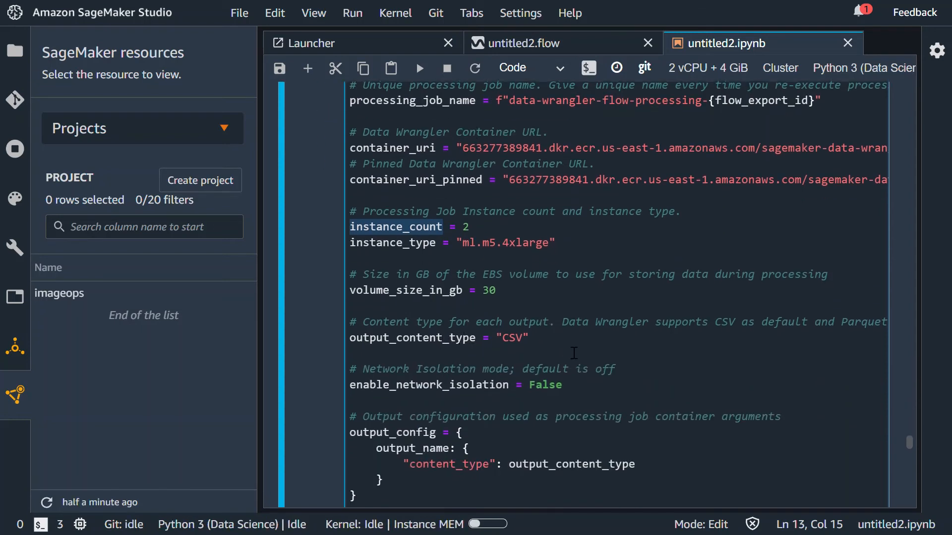
pyautogui.scroll(-3, 548, 349)
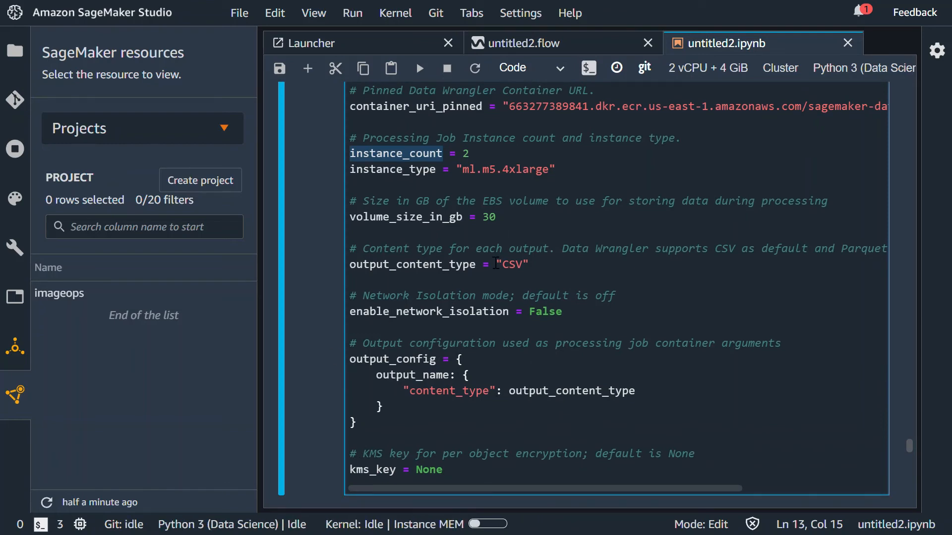
pyautogui.scroll(-15, 498, 282)
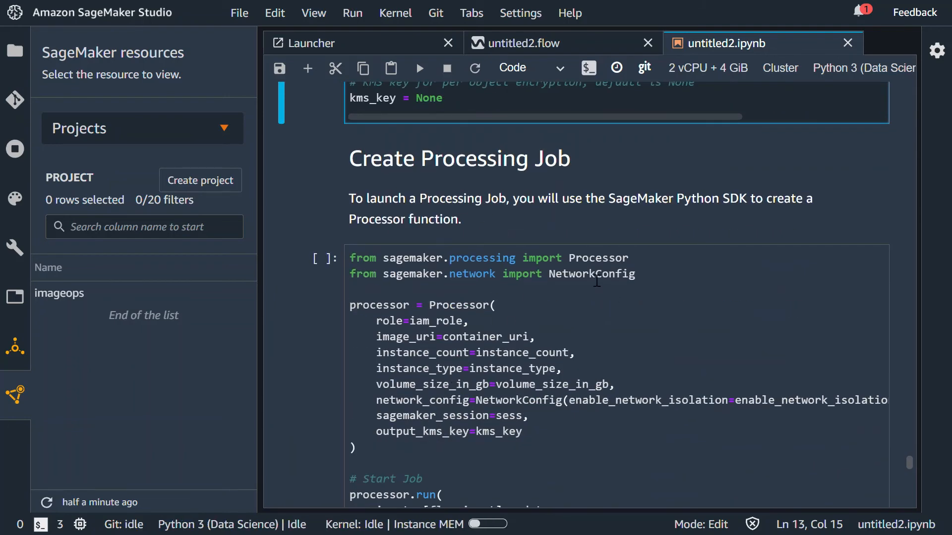
# Step: Examine the Processor arguments in the Create Processing Job cell, including the container image URI and instance count
pyautogui.click(610, 267)
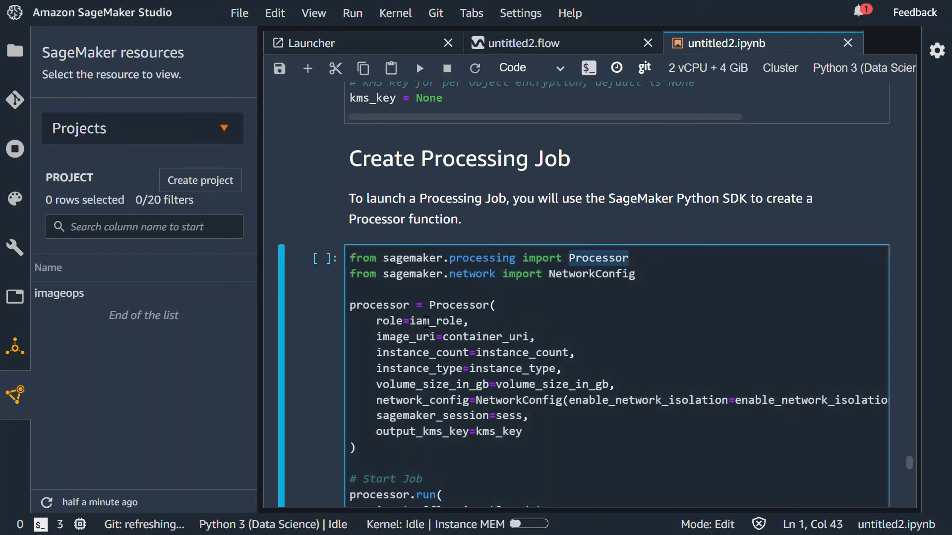
pyautogui.doubleClick(486, 344)
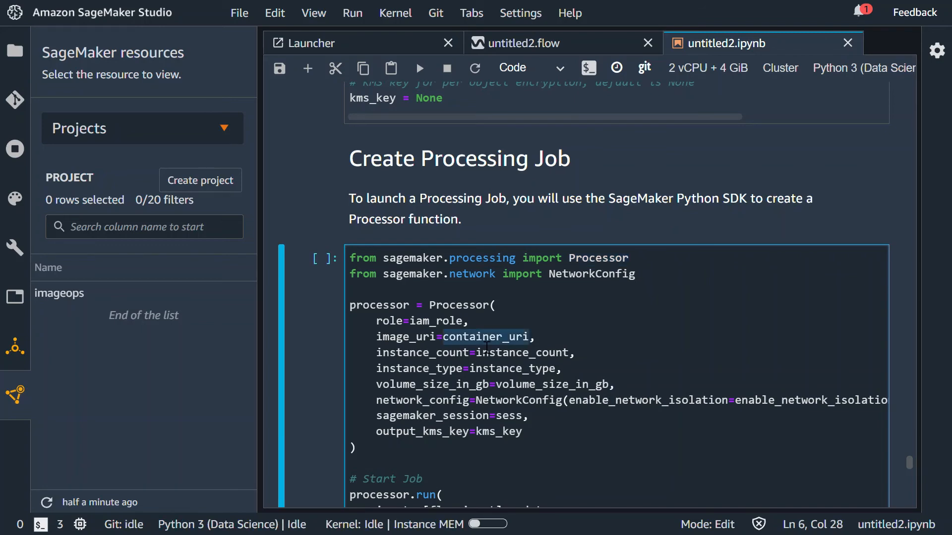
pyautogui.doubleClick(530, 355)
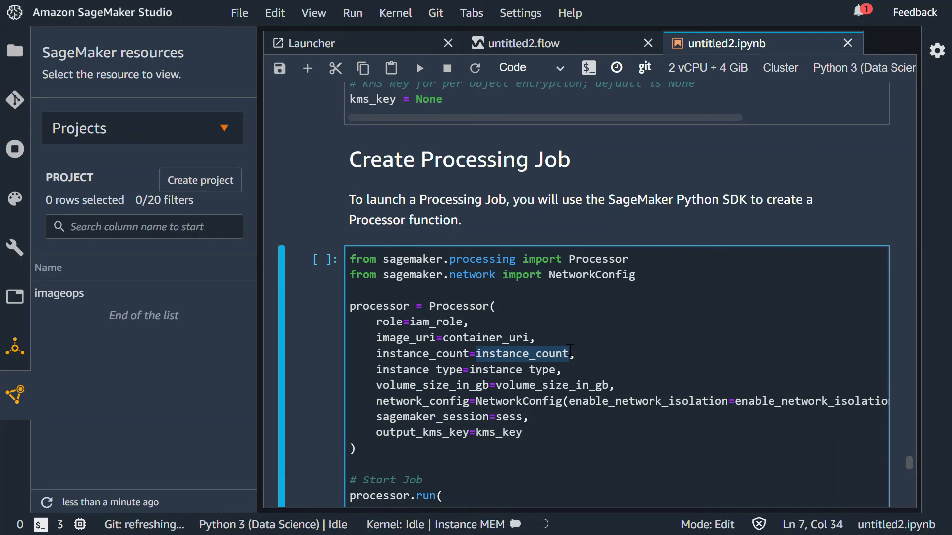
pyautogui.scroll(3, 545, 342)
pyautogui.scroll(-4, 466, 267)
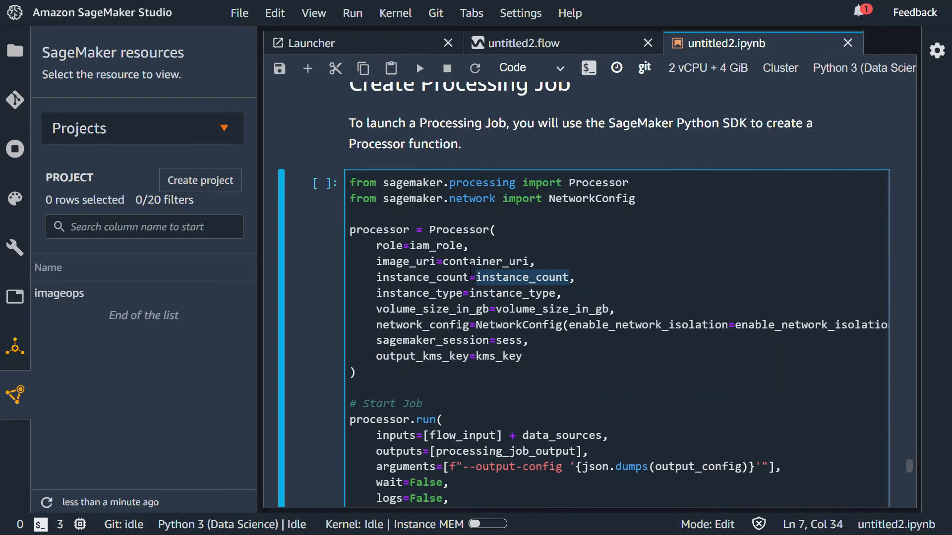
pyautogui.scroll(-3, 484, 277)
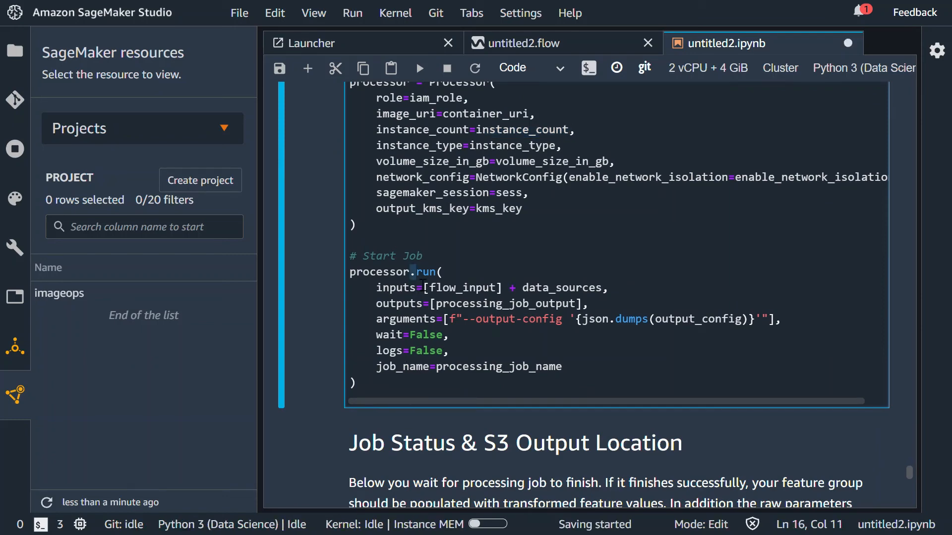
# Step: Examine the processor.run call that starts the job and the wait_for_processing_job cell under Job Status & S3 Output Location
pyautogui.click(414, 272)
pyautogui.scroll(2, 422, 286)
pyautogui.scroll(-5, 446, 281)
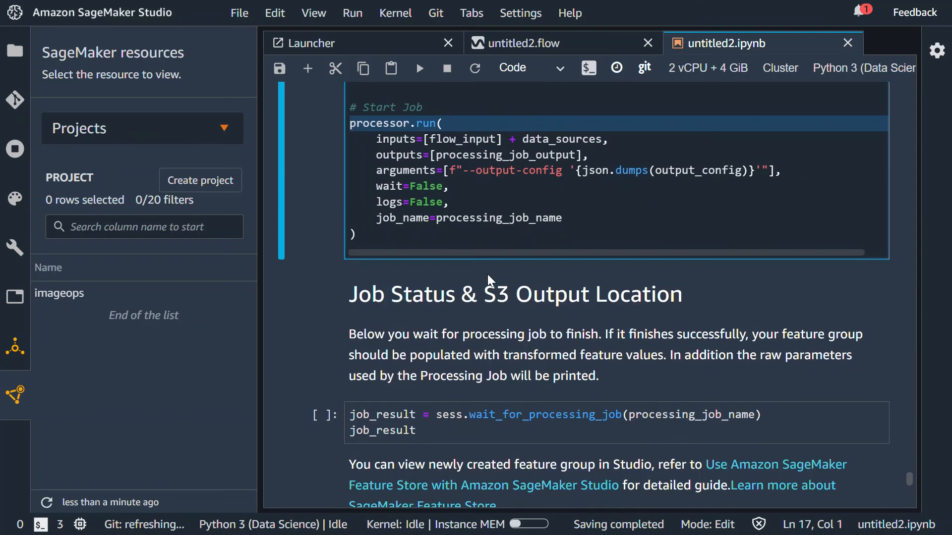
pyautogui.scroll(1, 487, 275)
pyautogui.scroll(-3, 499, 300)
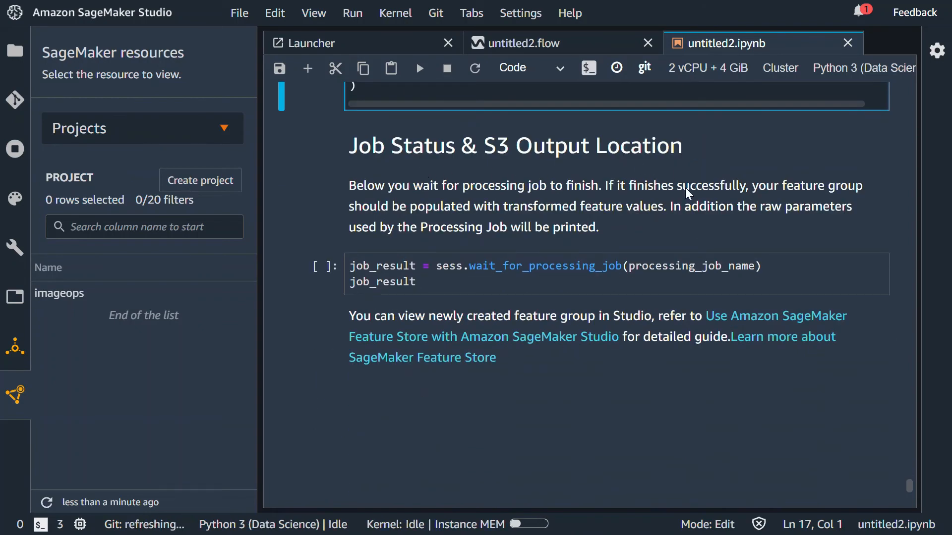
# Step: Recheck the job configuration cell in the notebook against the export graph of untitled2.flow
pyautogui.scroll(10, 406, 301)
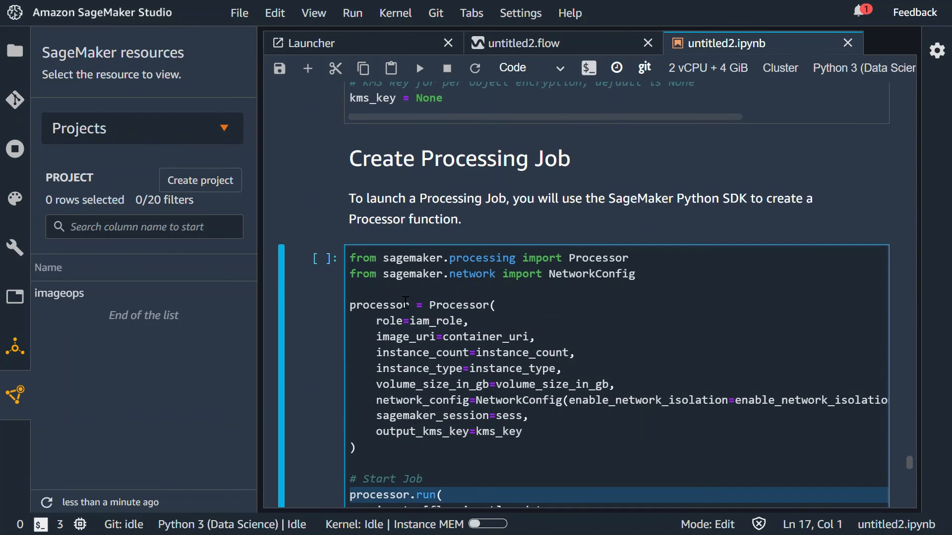
pyautogui.scroll(15, 405, 302)
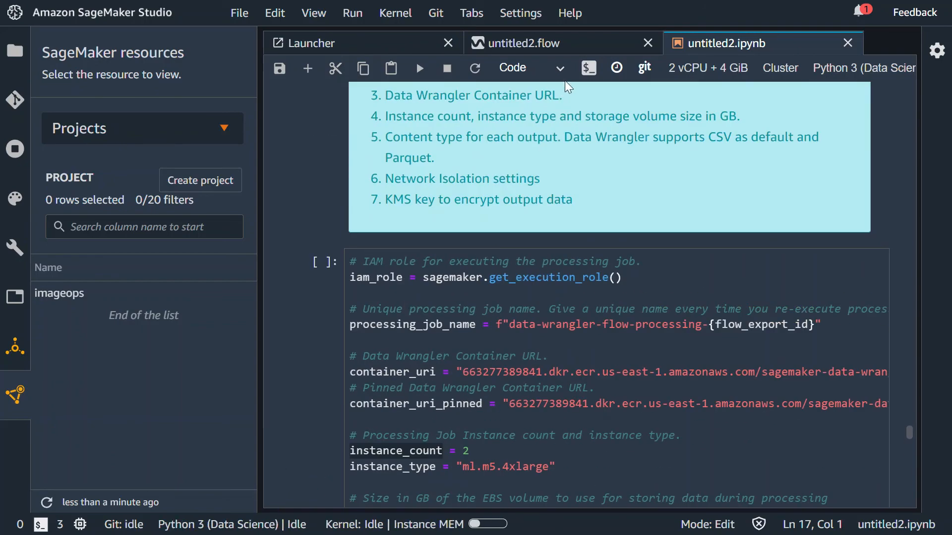
pyautogui.click(541, 49)
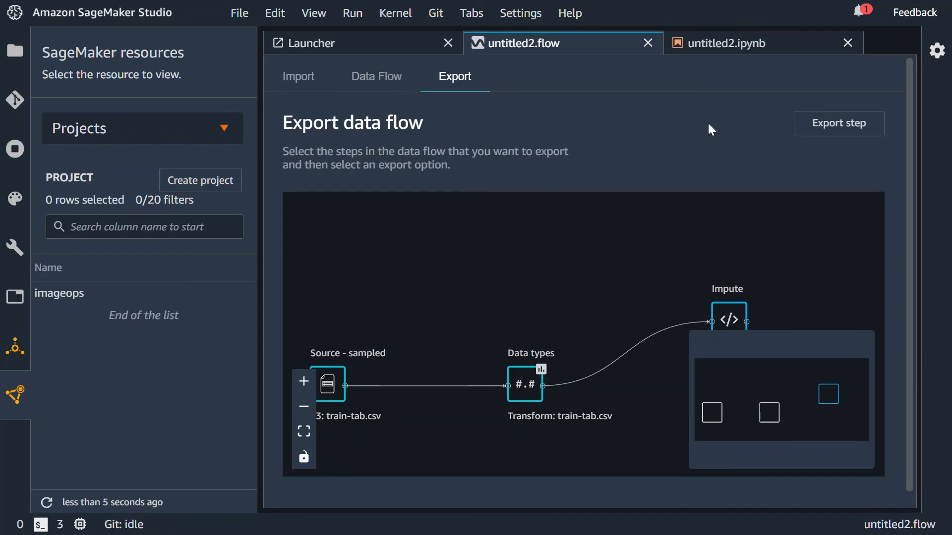
pyautogui.click(731, 40)
pyautogui.scroll(-5, 606, 340)
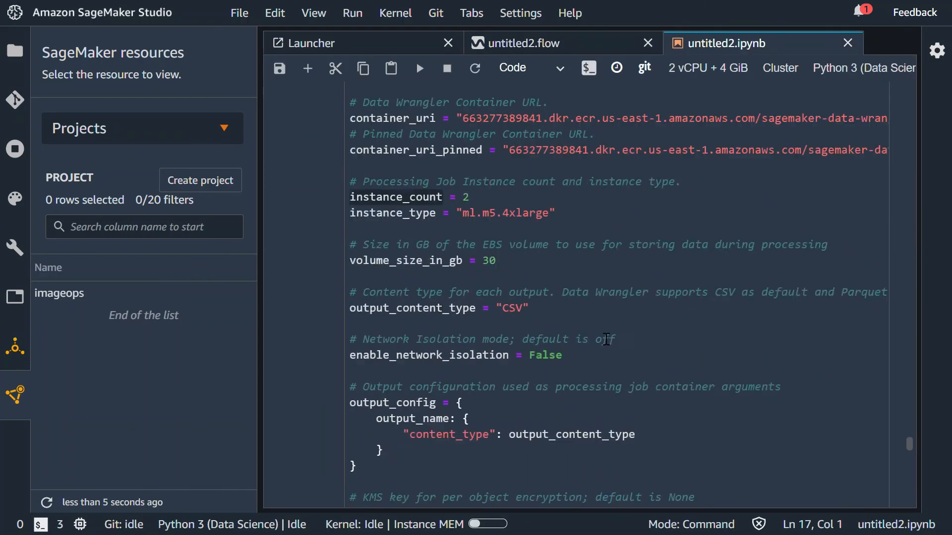
pyautogui.scroll(-5, 606, 340)
# Step: Reread the column schemas and the code that maps schema types to FeatureTypeEnum and builds the feature definitions
pyautogui.scroll(15, 602, 339)
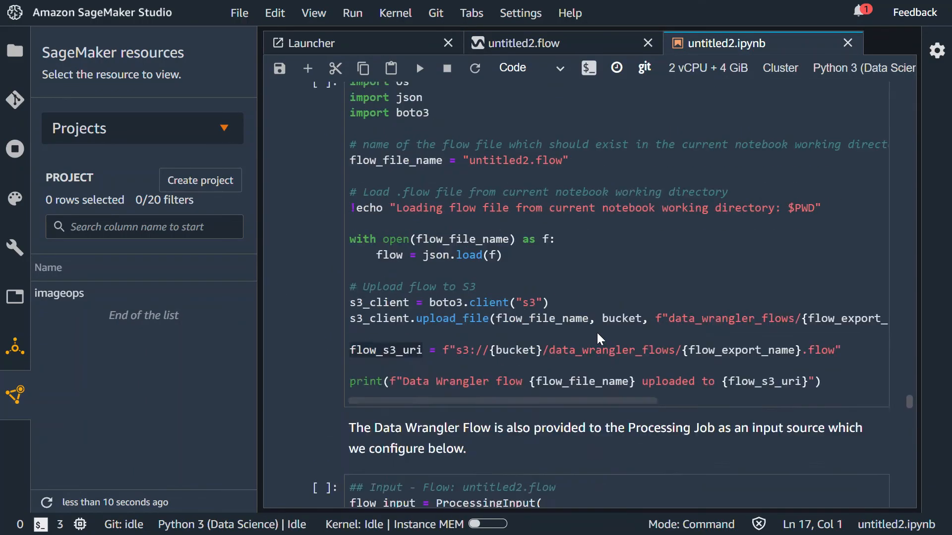
pyautogui.scroll(20, 597, 332)
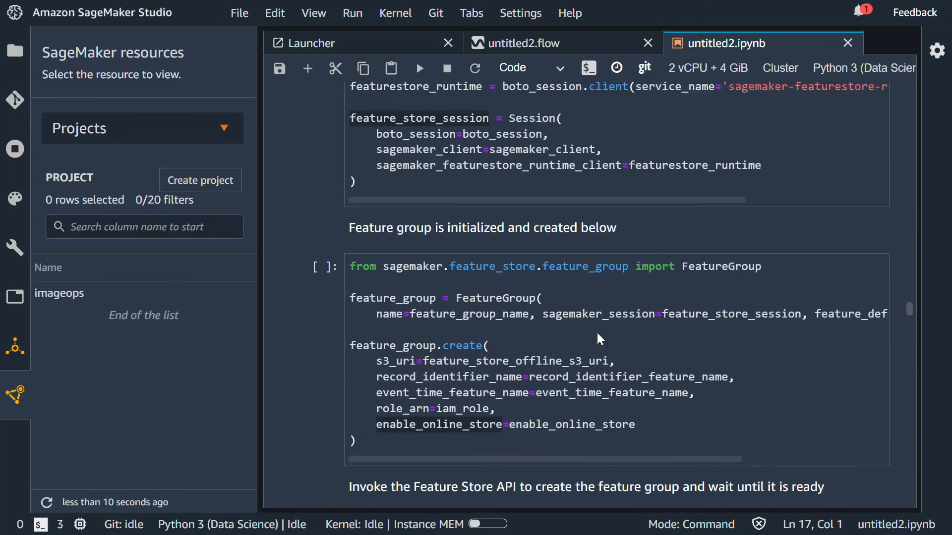
pyautogui.scroll(15, 597, 333)
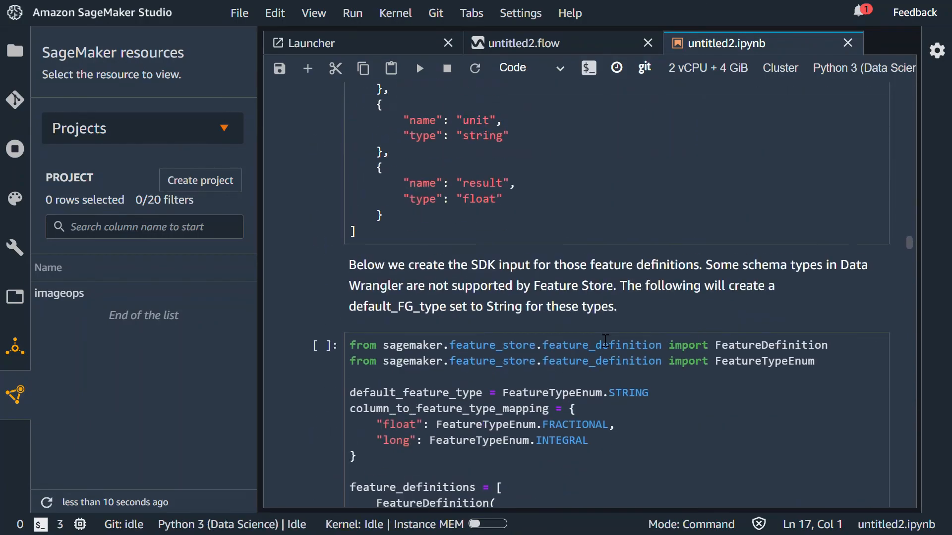
pyautogui.scroll(-5, 605, 340)
pyautogui.scroll(5, 513, 320)
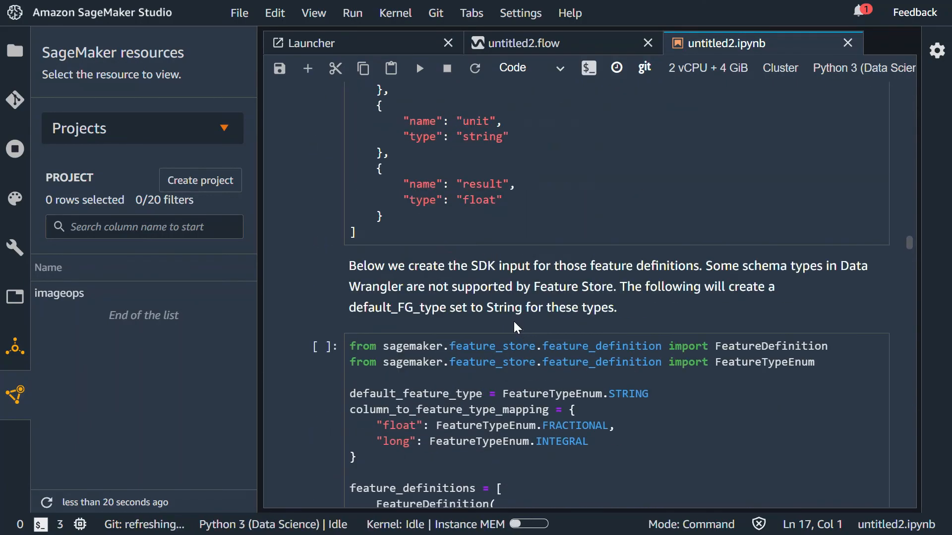
pyautogui.scroll(-3, 522, 329)
pyautogui.scroll(-3, 522, 329)
pyautogui.scroll(8, 522, 329)
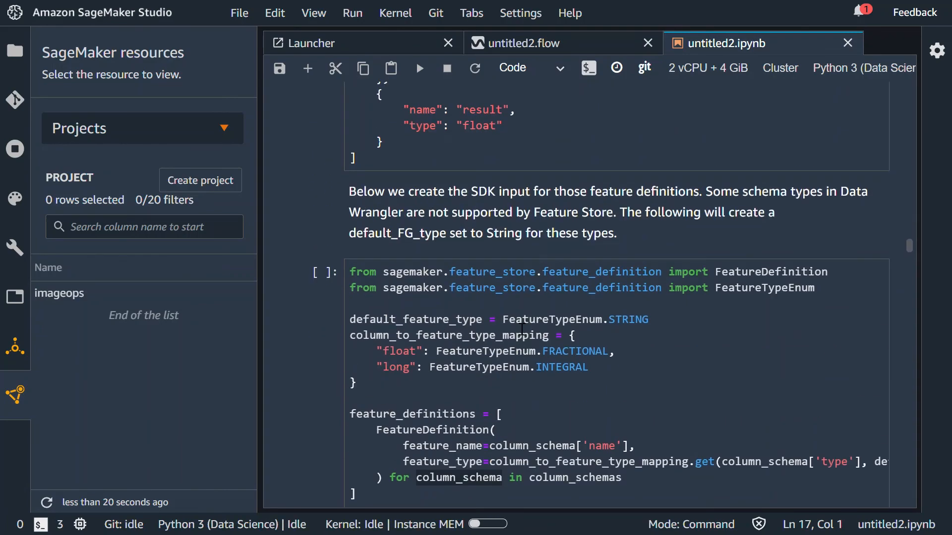
pyautogui.scroll(-6, 522, 329)
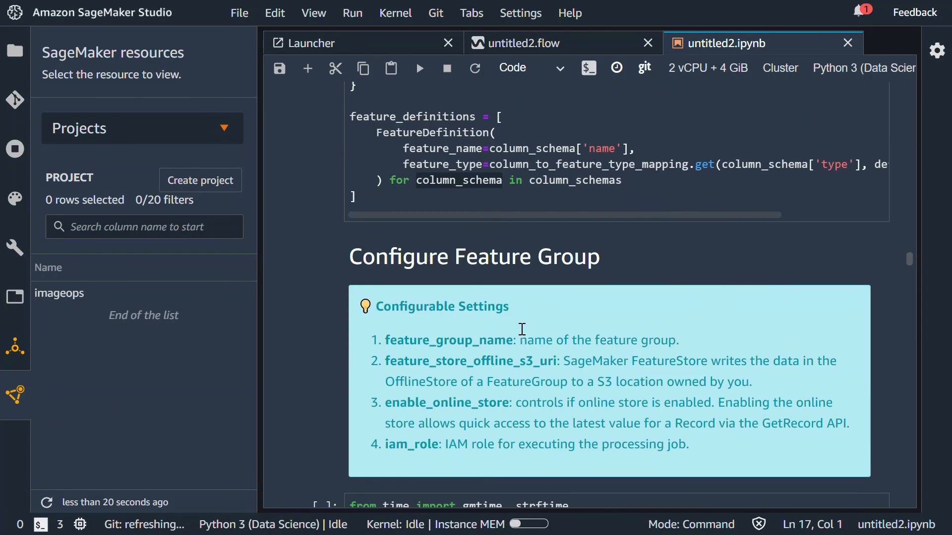
pyautogui.scroll(3, 513, 319)
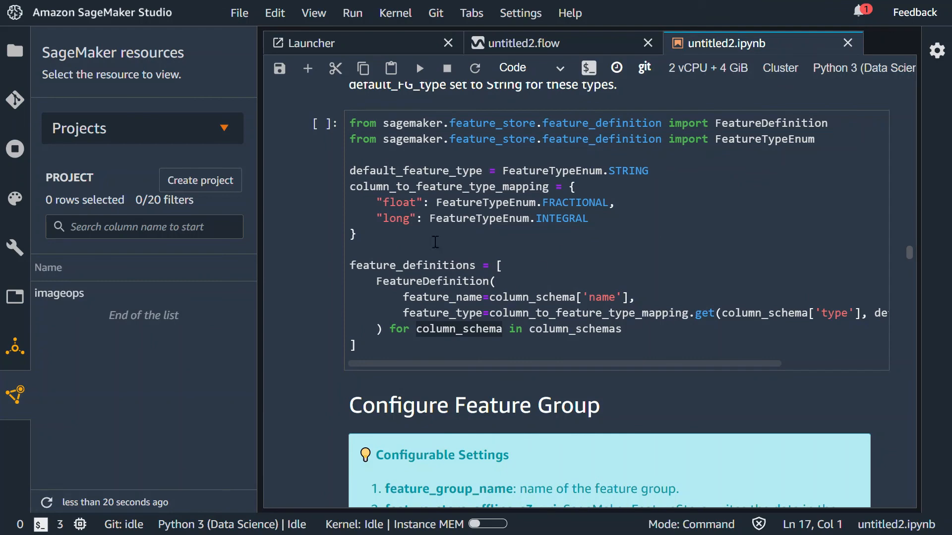
# Step: Review the Configure Feature Group settings and the cell defining the session, bucket, IAM role, flow name and feature group name
pyautogui.scroll(-7, 794, 254)
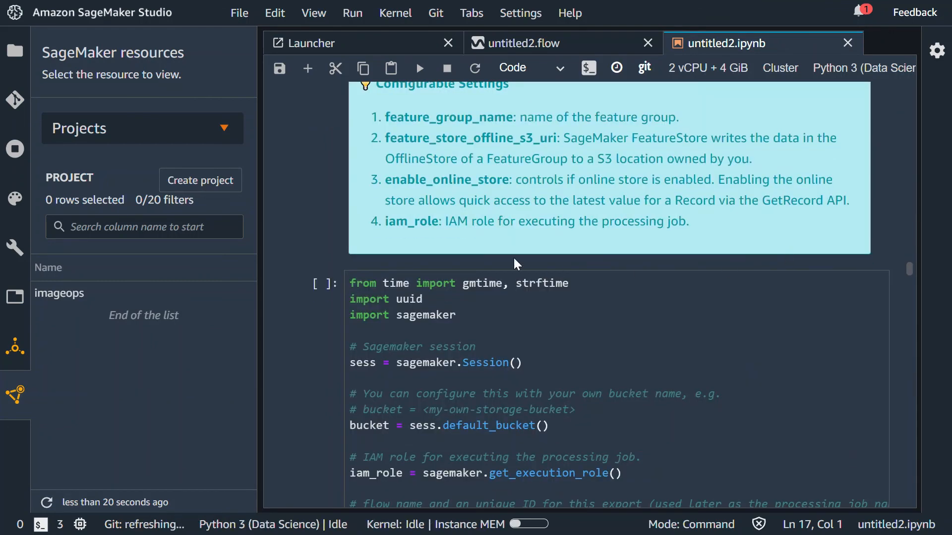
pyautogui.scroll(-3, 455, 293)
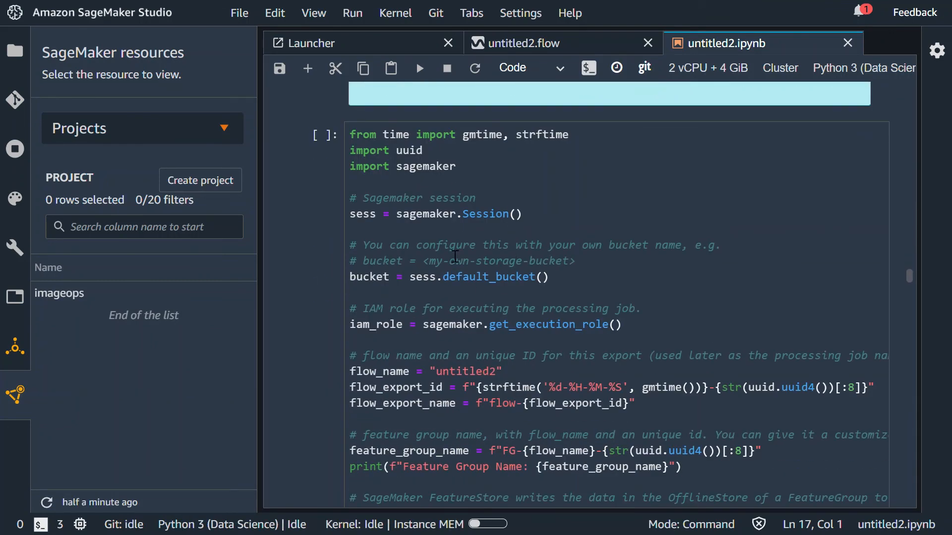
pyautogui.scroll(-7, 688, 311)
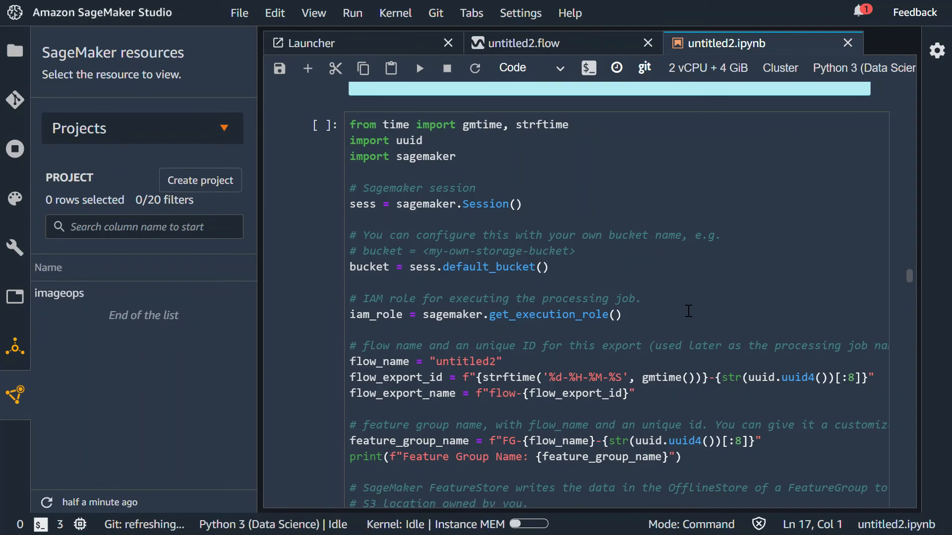
pyautogui.scroll(-6, 688, 313)
# Step: Examine the Boto3 session setup and the feature_group.create call under Initialize & Create Feature Group
pyautogui.scroll(3, 580, 311)
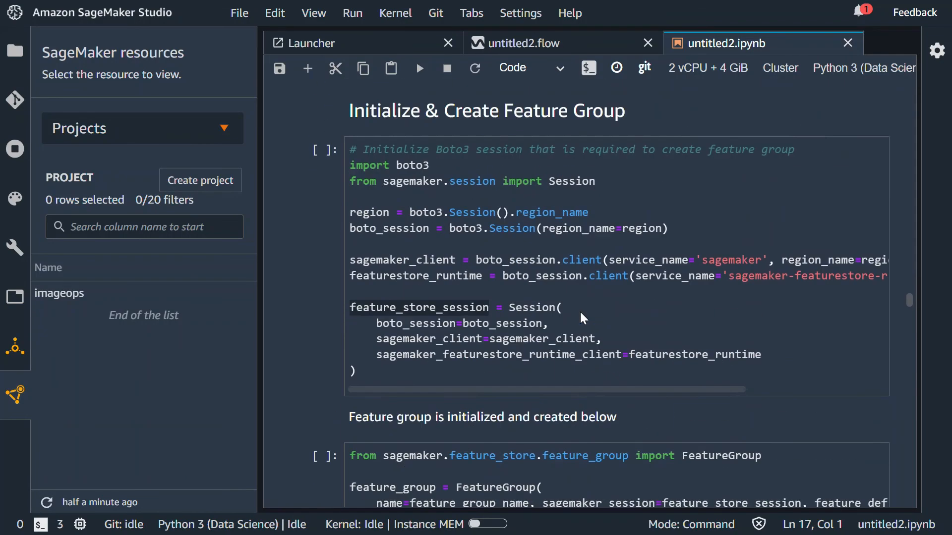
pyautogui.scroll(-4, 547, 245)
pyautogui.scroll(4, 546, 267)
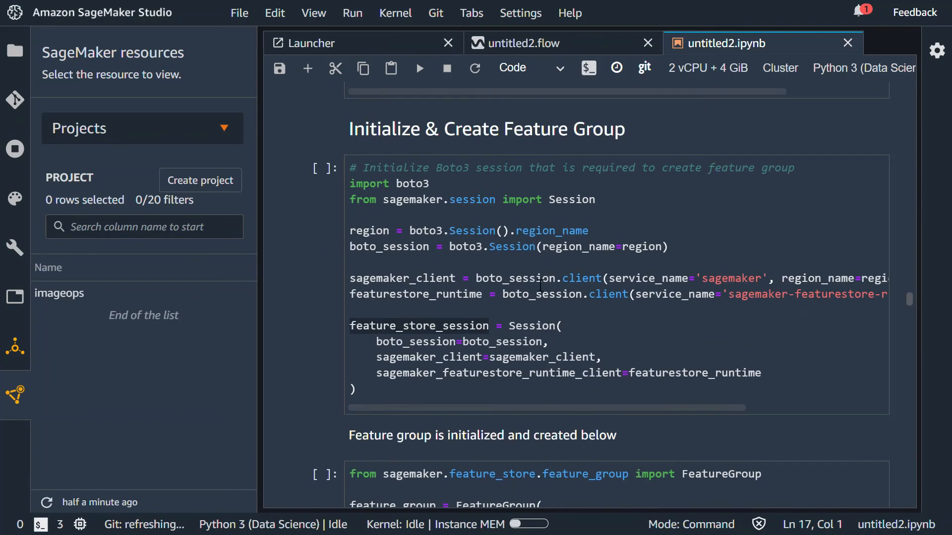
pyautogui.scroll(-2, 555, 304)
pyautogui.scroll(-3, 557, 305)
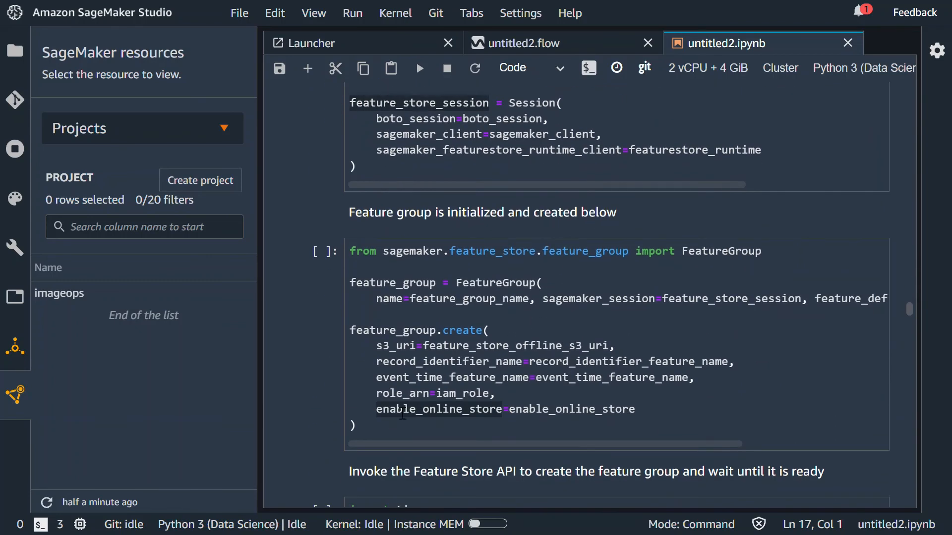
pyautogui.click(389, 435)
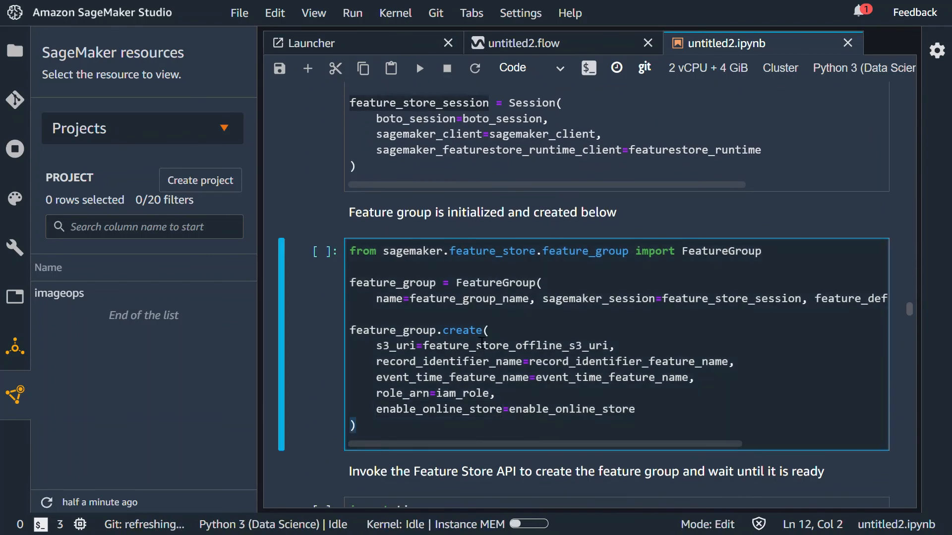
# Step: Examine the helper function that waits for feature group creation, and refer back to the feature_group.create cell
pyautogui.scroll(-4, 482, 342)
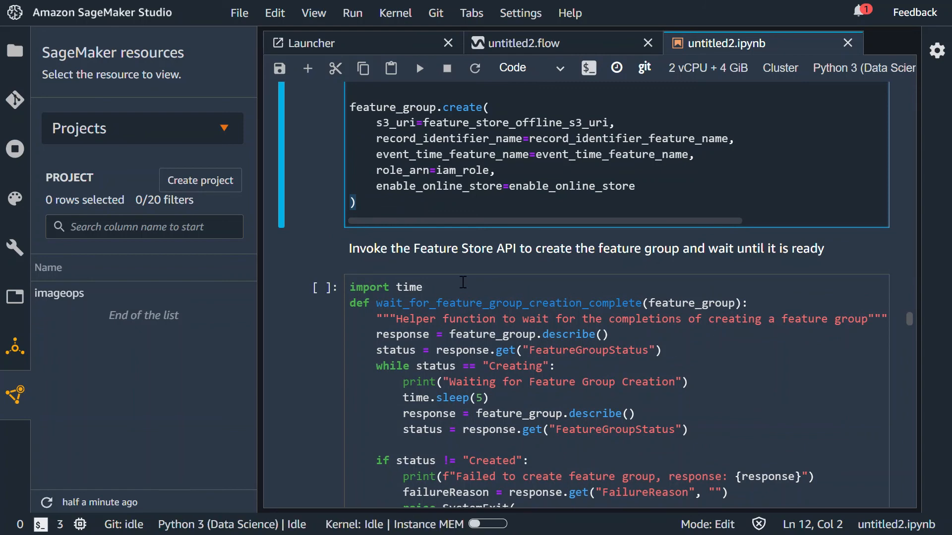
pyautogui.scroll(-4, 462, 282)
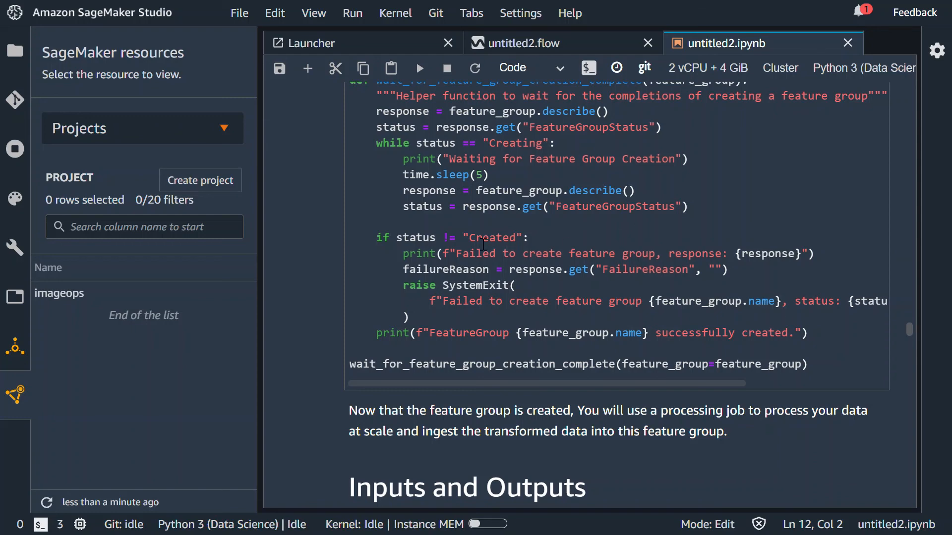
pyautogui.scroll(8, 483, 244)
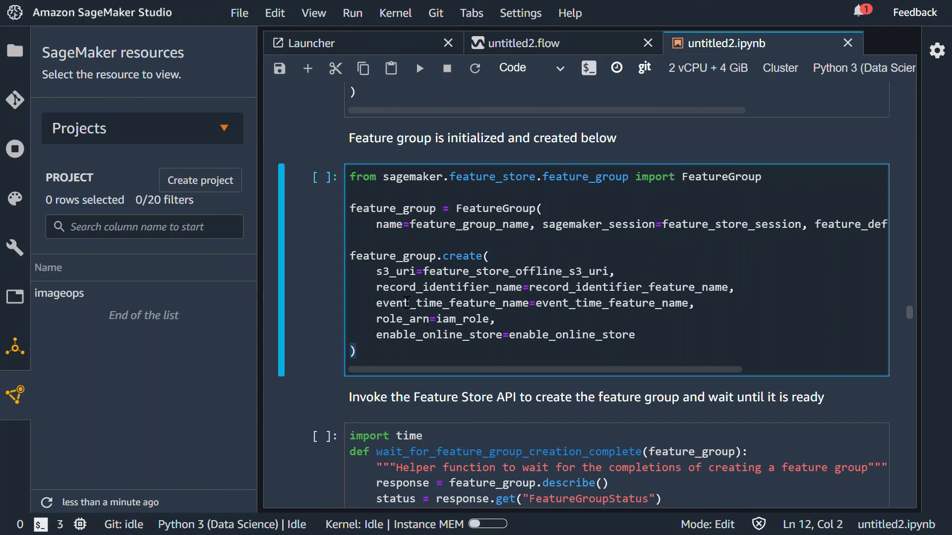
# Step: Examine the Source, Data types and Impute nodes in the export view of untitled2.flow
pyautogui.click(563, 43)
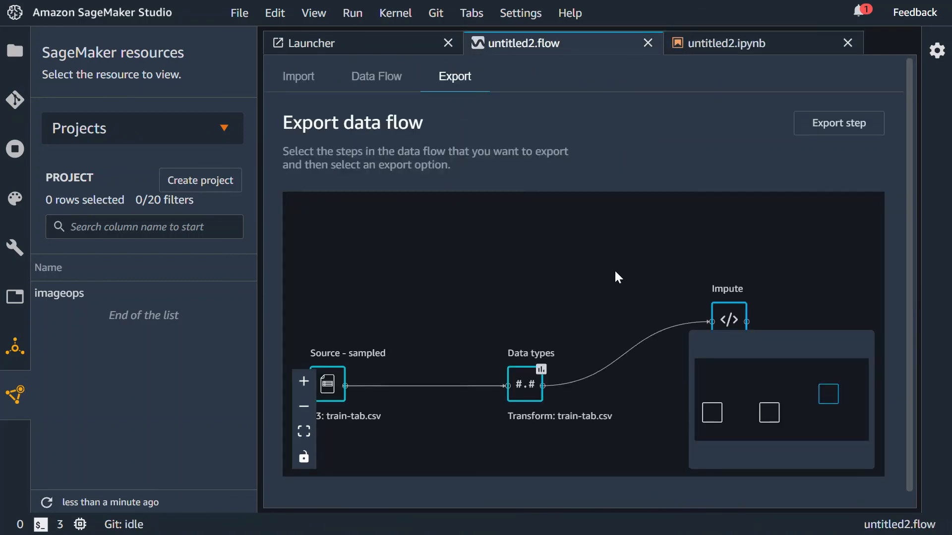
pyautogui.moveTo(614, 272); pyautogui.dragTo(593, 292)
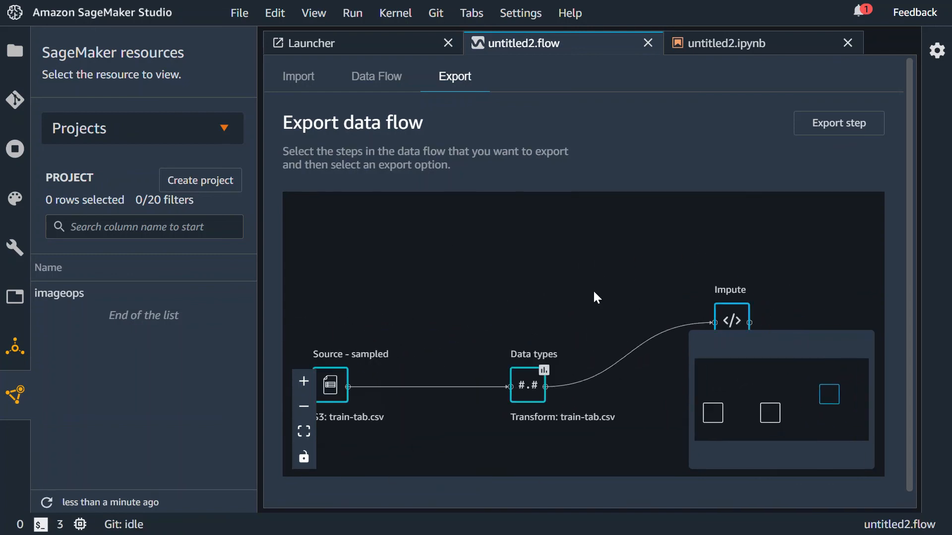
pyautogui.moveTo(522, 290); pyautogui.dragTo(503, 269)
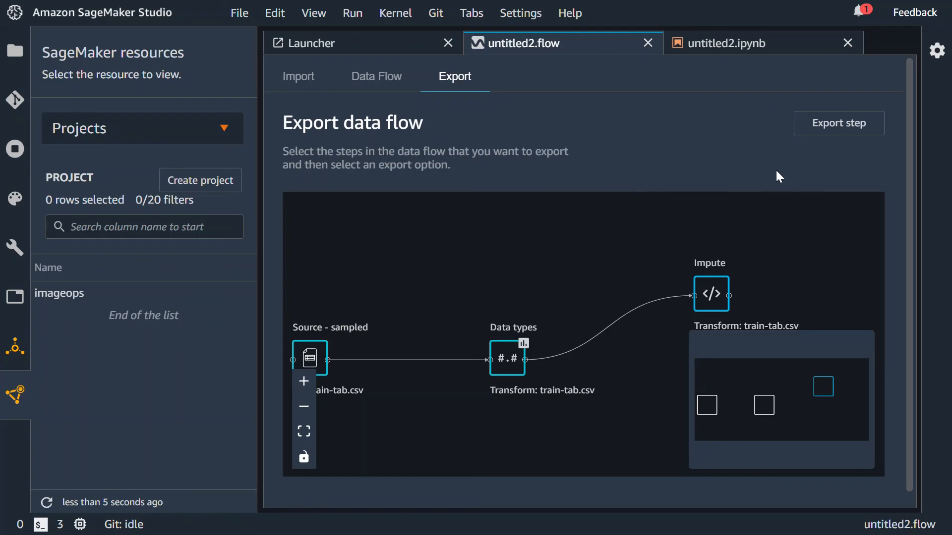
pyautogui.scroll(1, 729, 218)
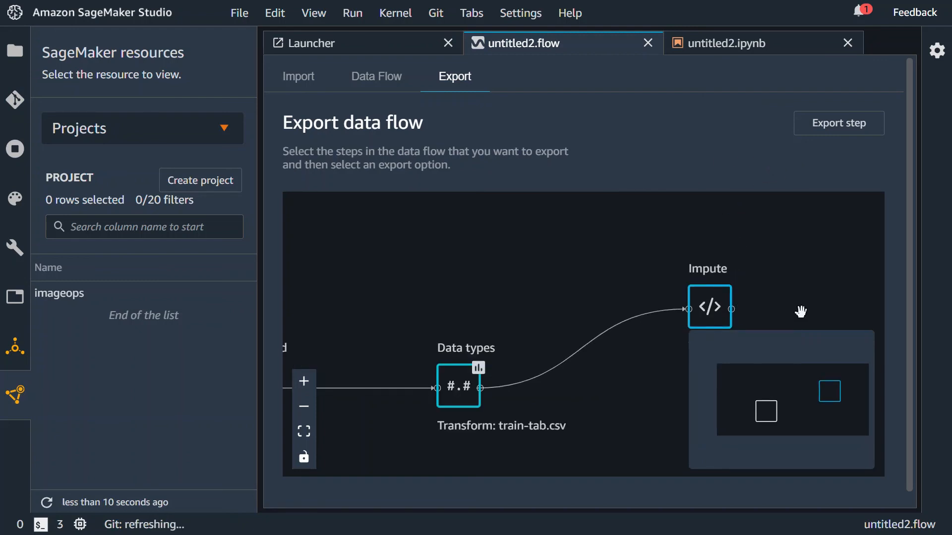
pyautogui.moveTo(799, 310); pyautogui.dragTo(779, 294)
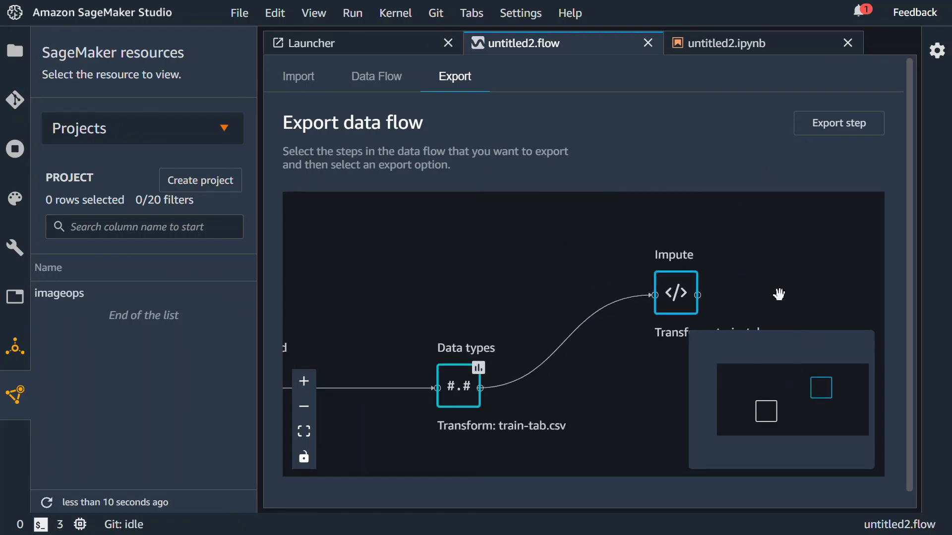
pyautogui.click(835, 130)
pyautogui.moveTo(381, 440); pyautogui.dragTo(467, 360)
pyautogui.moveTo(726, 316); pyautogui.dragTo(691, 304)
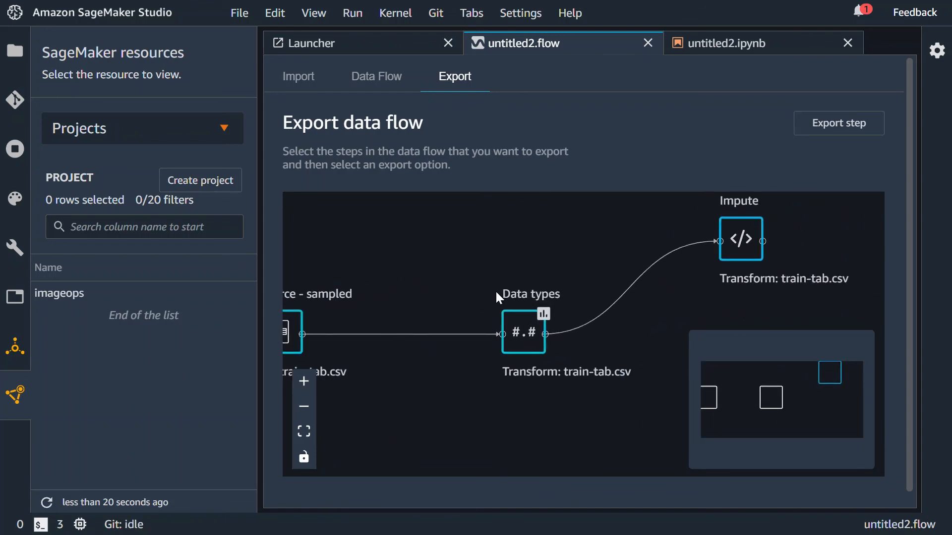
pyautogui.moveTo(571, 415); pyautogui.dragTo(504, 418)
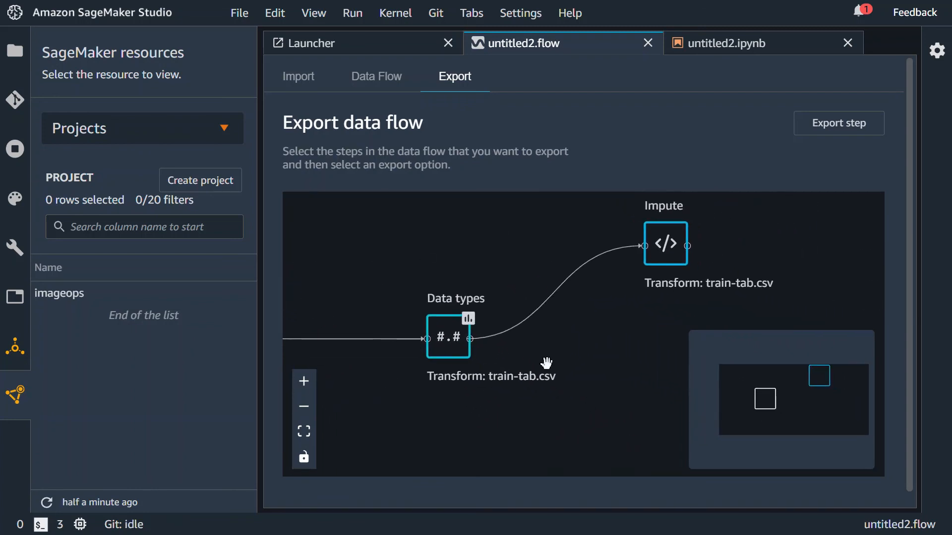
# Step: Review the export options for the selected steps in untitled2.flow, including Amazon S3 and SageMaker Feature Store, and return to the untitled2.ipynb notebook
pyautogui.moveTo(629, 406); pyautogui.dragTo(555, 404)
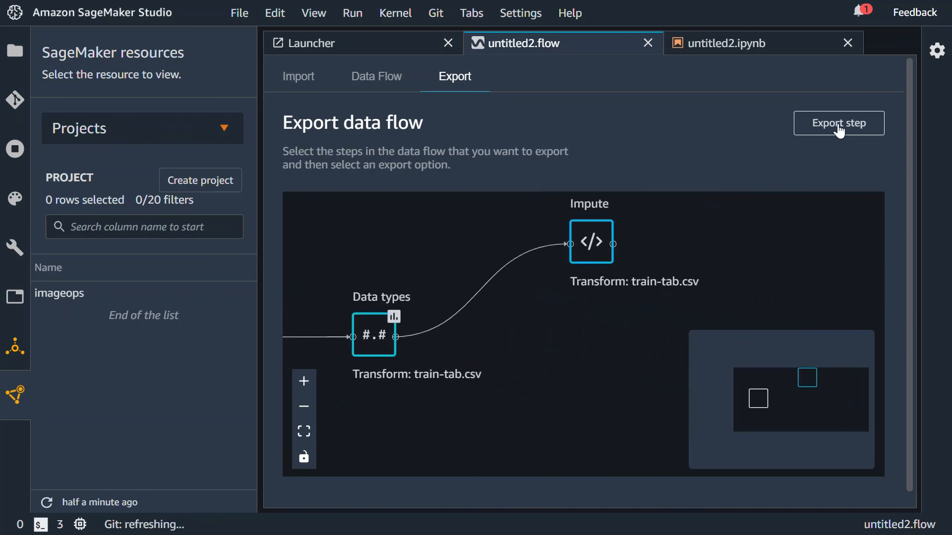
pyautogui.click(841, 124)
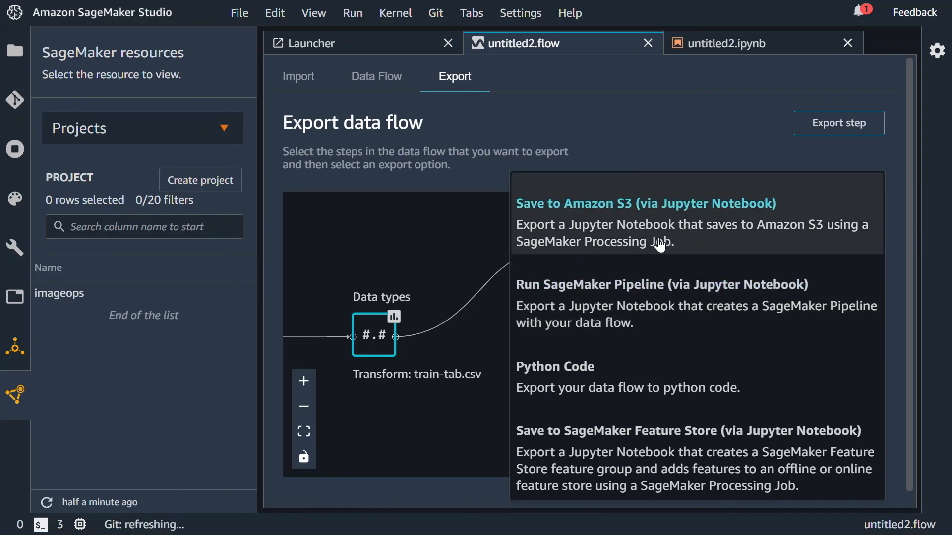
pyautogui.click(659, 238)
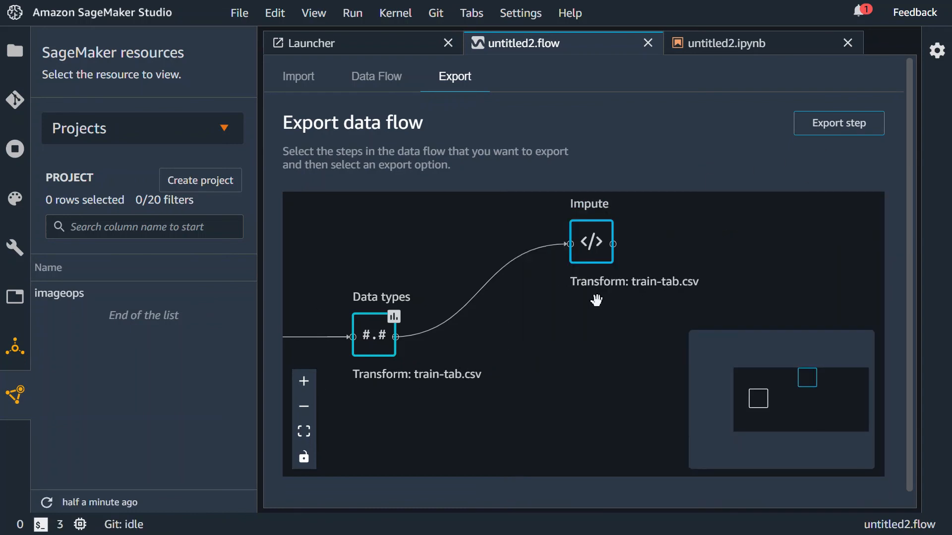
pyautogui.click(819, 130)
pyautogui.click(860, 124)
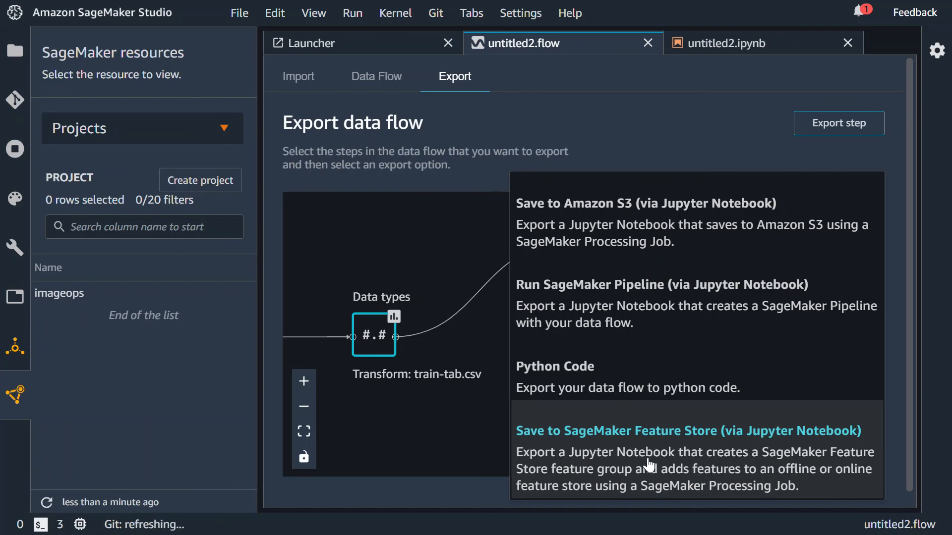
pyautogui.click(636, 133)
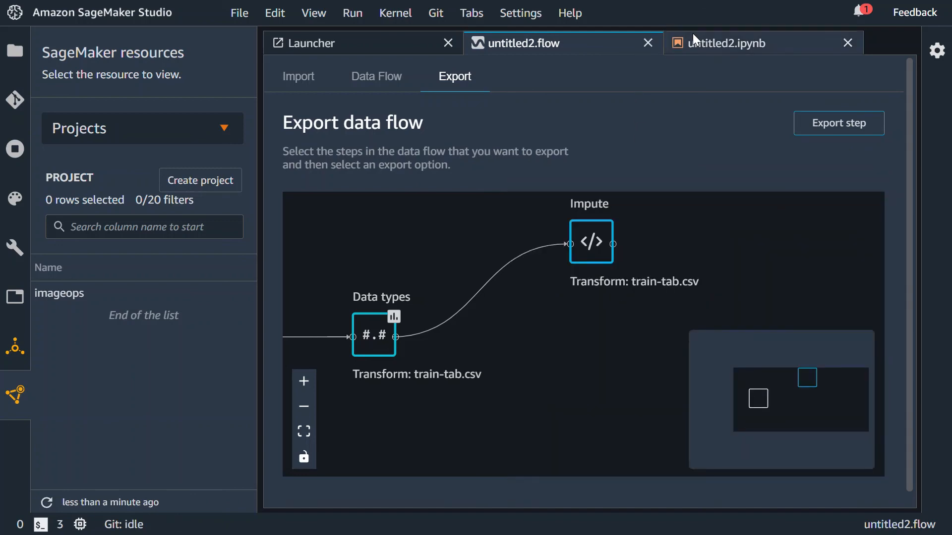
pyautogui.click(716, 47)
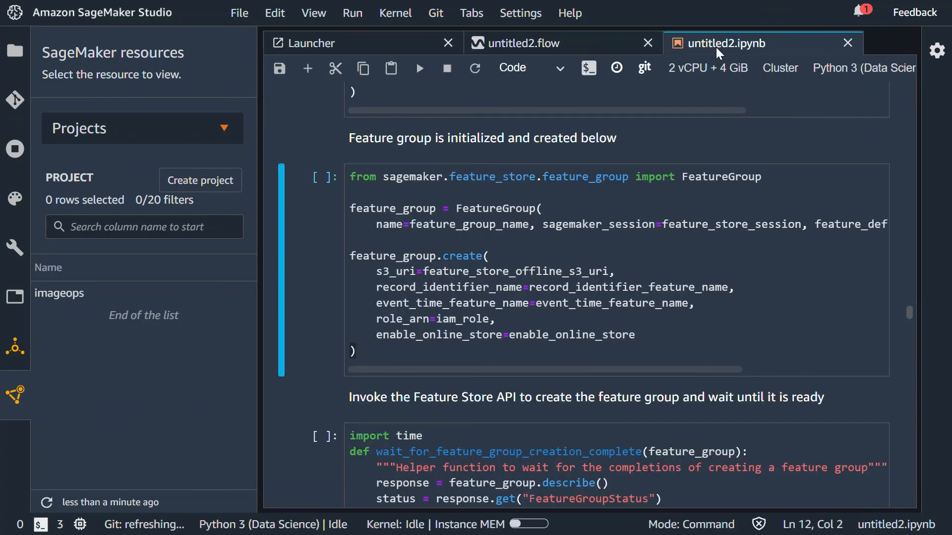